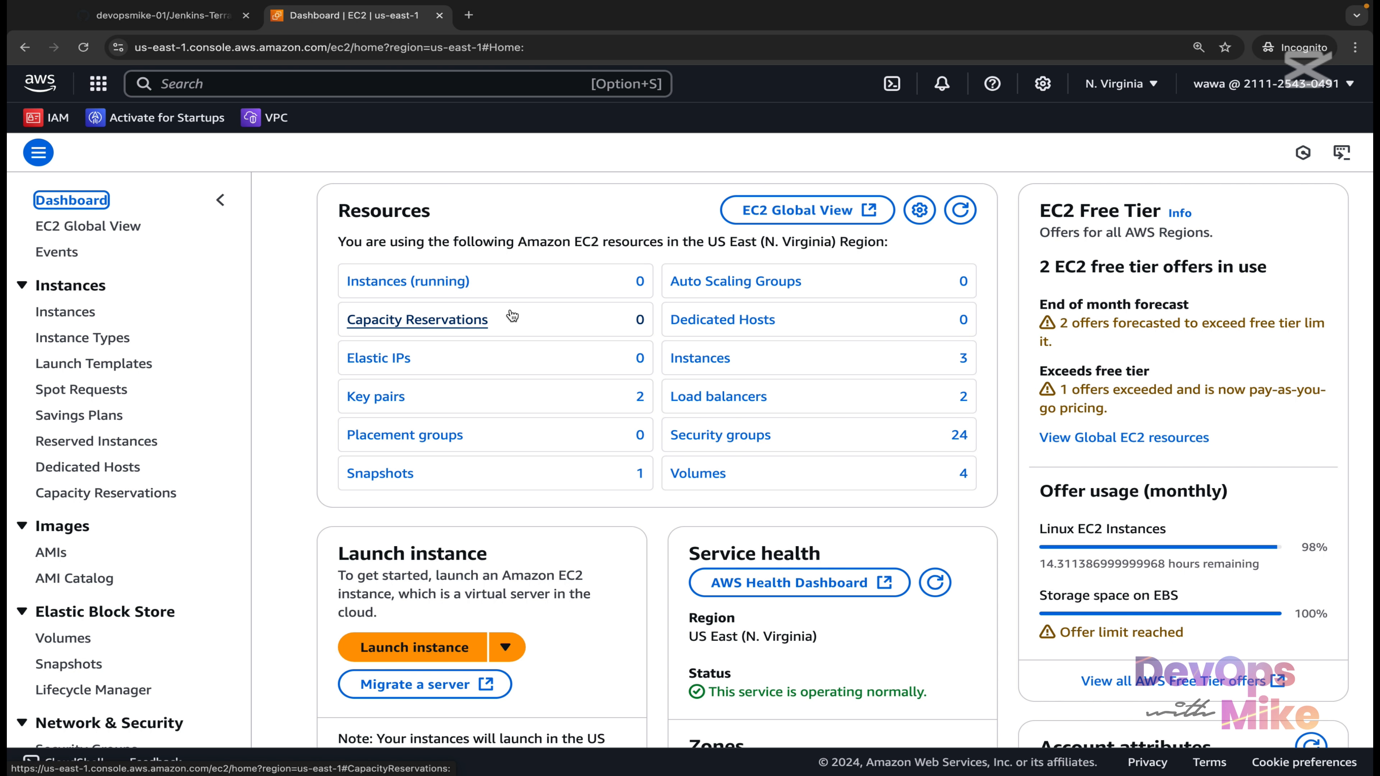
Start launching a new EC2 instance named jenkins-server.
click(445, 652)
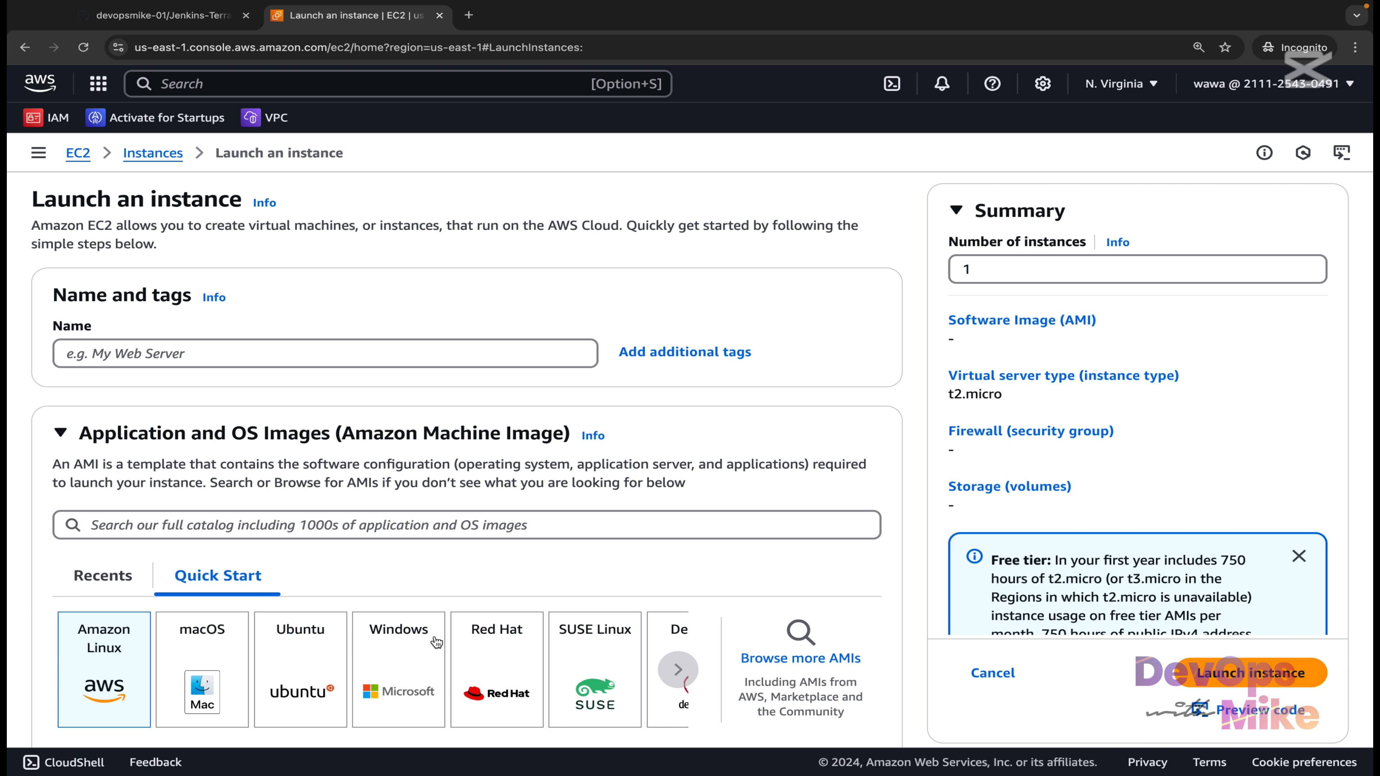
click(519, 359)
text(jenkins-server)
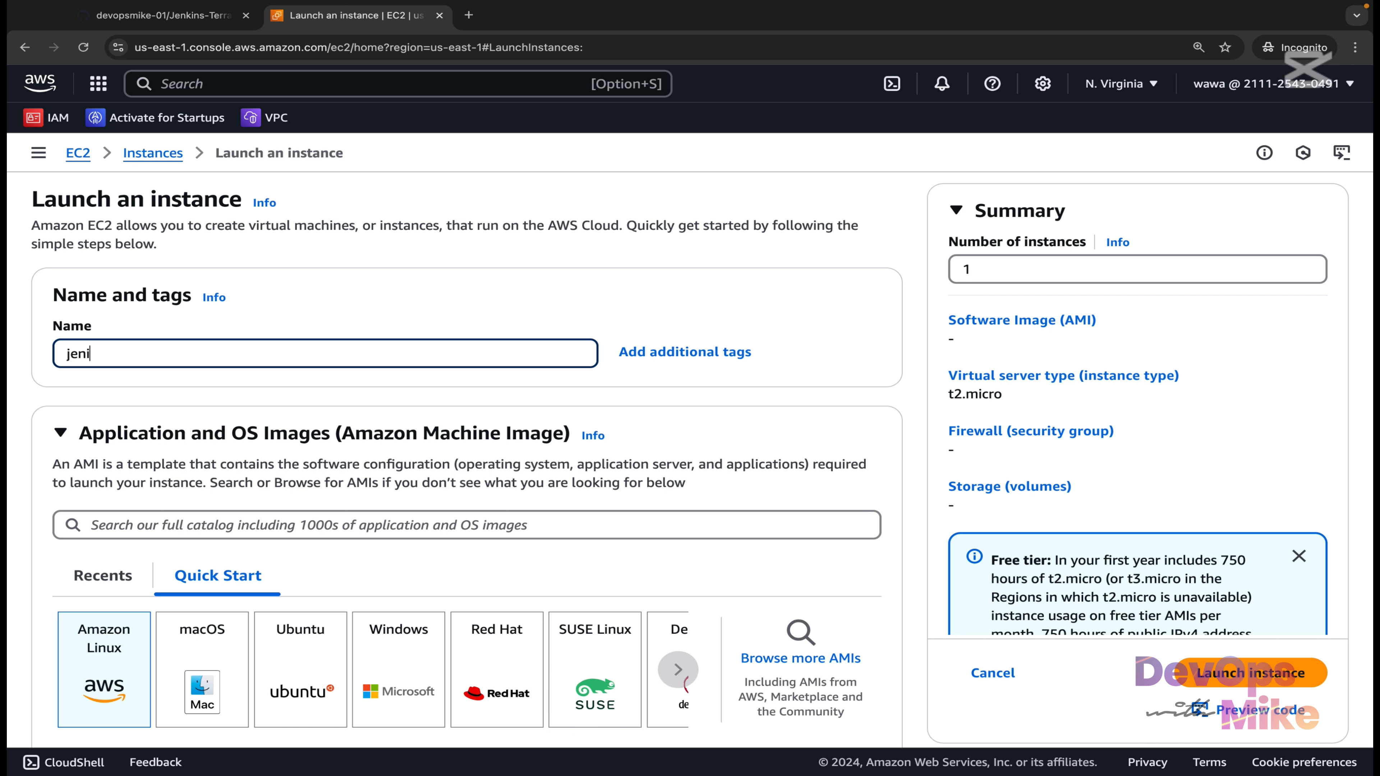
Check the GitHub README's Amazon Linux 2023 VM requirement for Jenkins.
scroll(583, 535, down, 3)
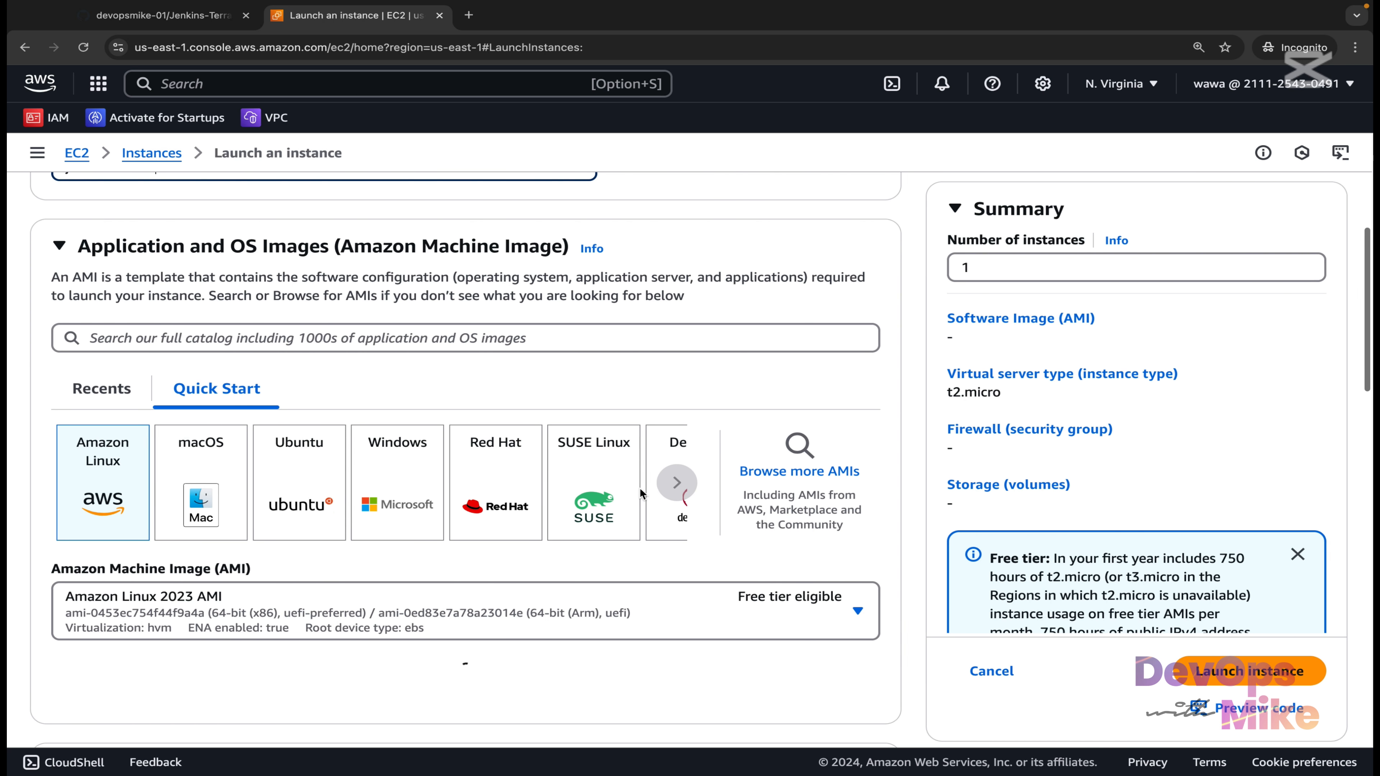
scroll(642, 493, up, 1)
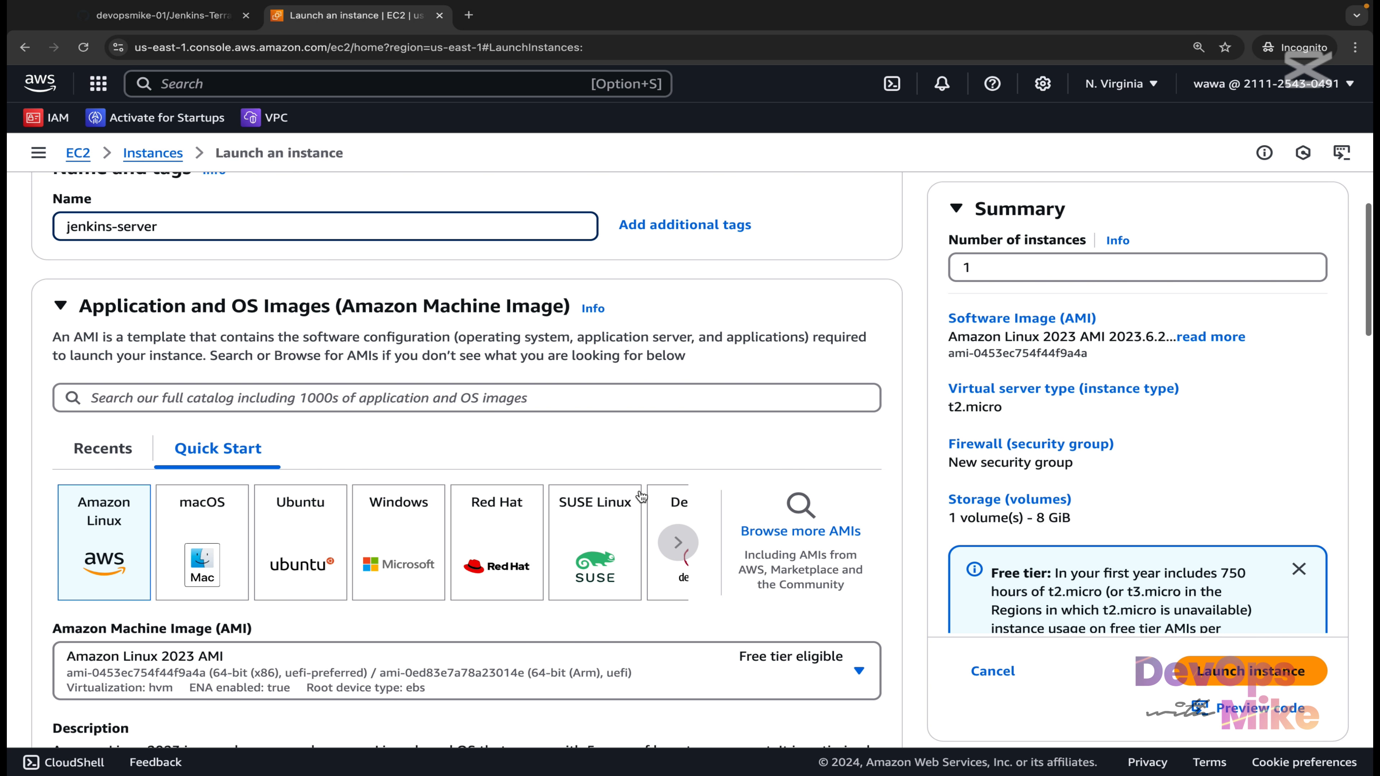
key(ctrl+Tab)
drag(481, 520, 330, 523)
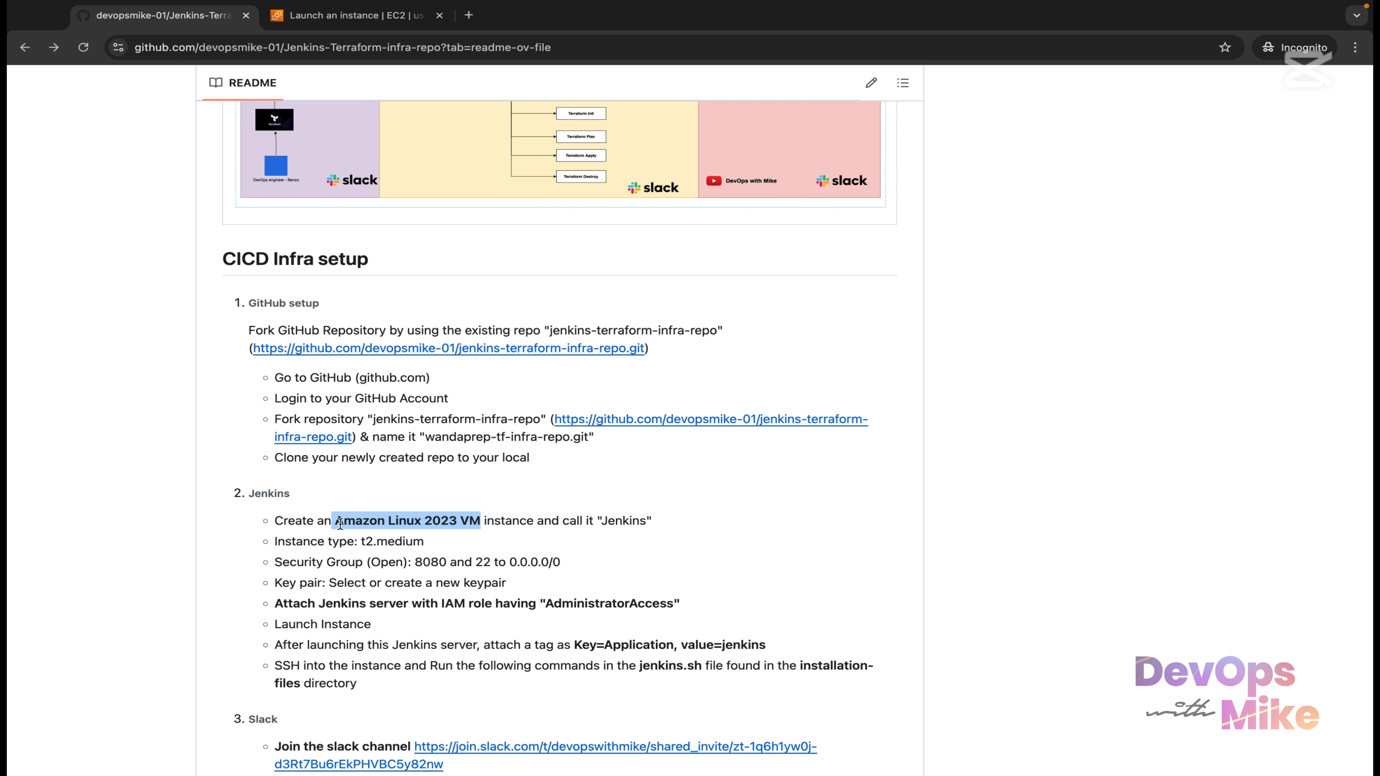
Return to the EC2 launch form, which has Amazon Linux 2023 AMI selected.
key(ctrl+Tab)
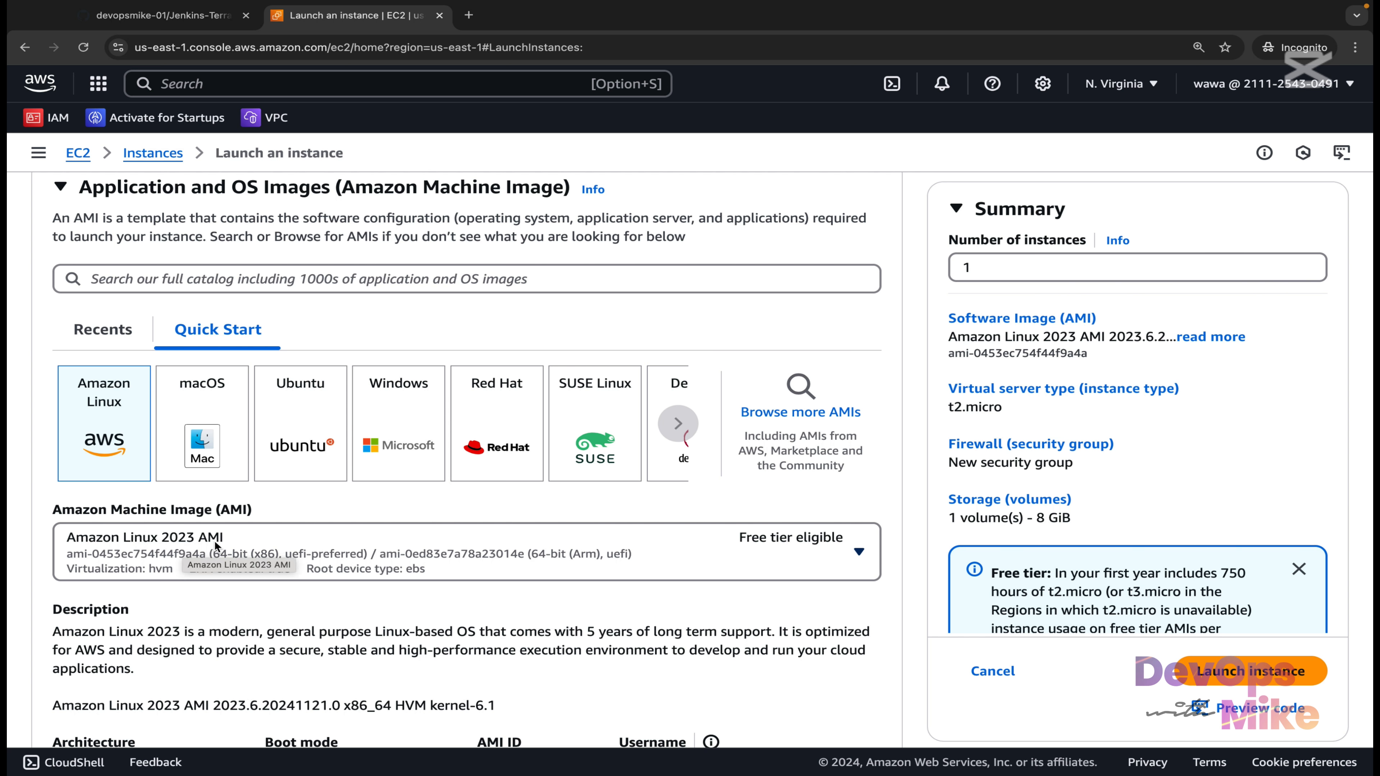
Choose t2.medium (2 vCPU, 4 GiB) as the instance type.
scroll(213, 553, down, 1)
scroll(212, 554, down, 1)
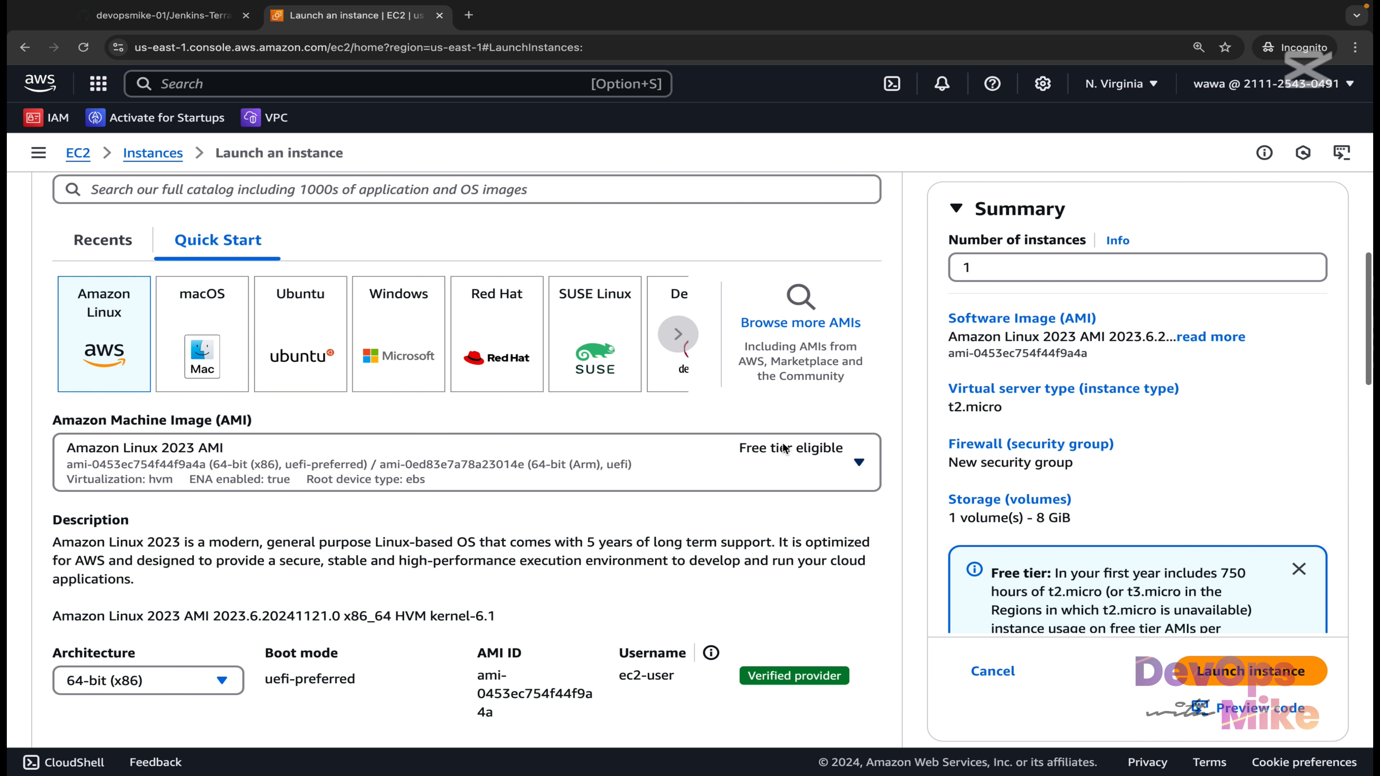
scroll(784, 447, down, 1)
scroll(648, 431, down, 6)
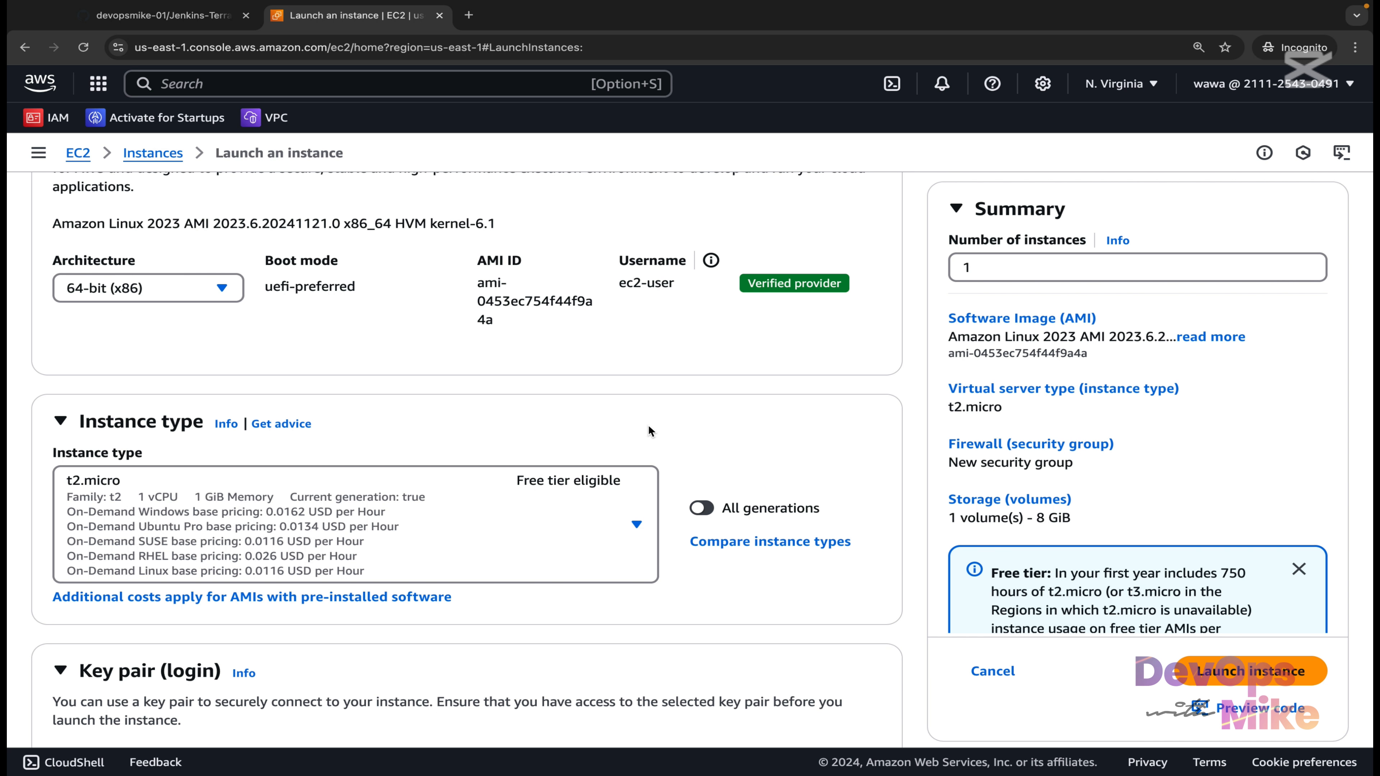
click(631, 526)
scroll(553, 445, down, 2)
scroll(553, 445, down, 4)
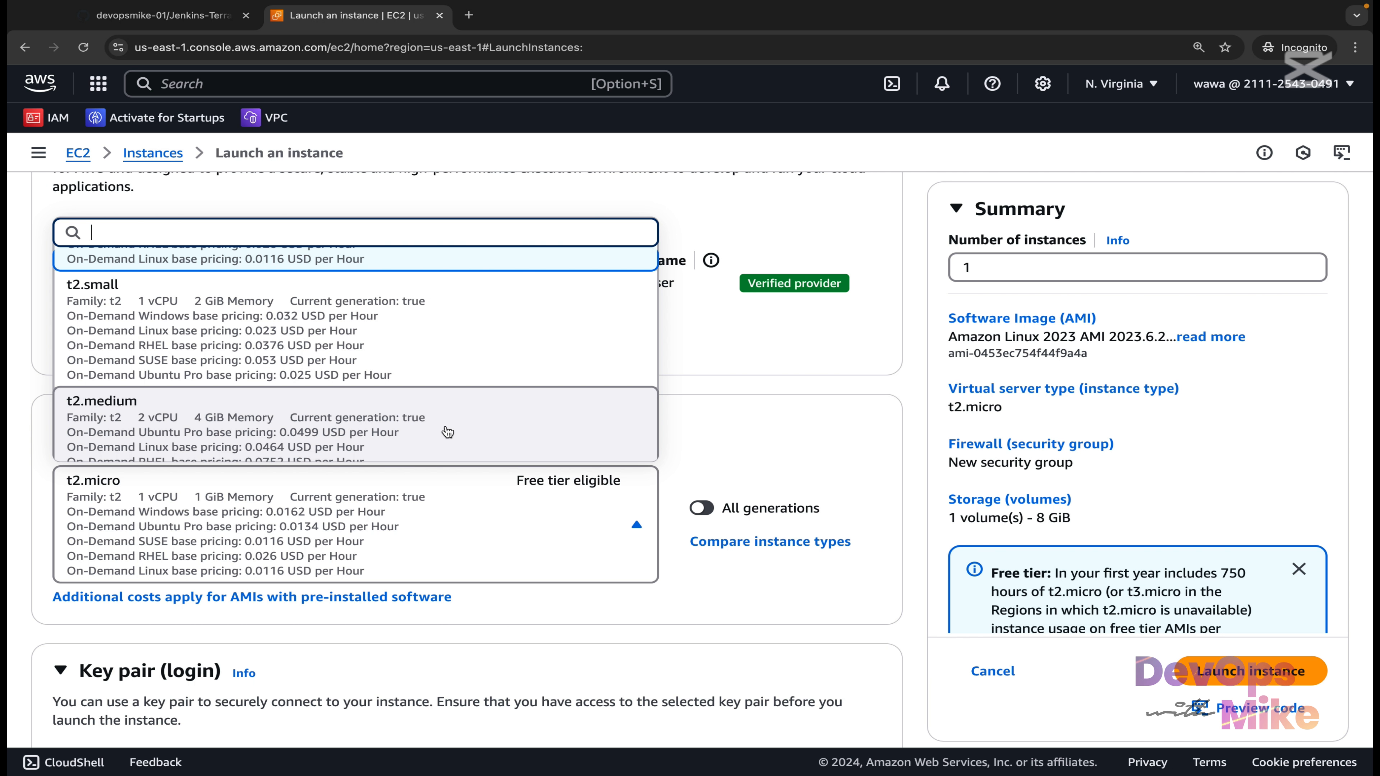
click(447, 433)
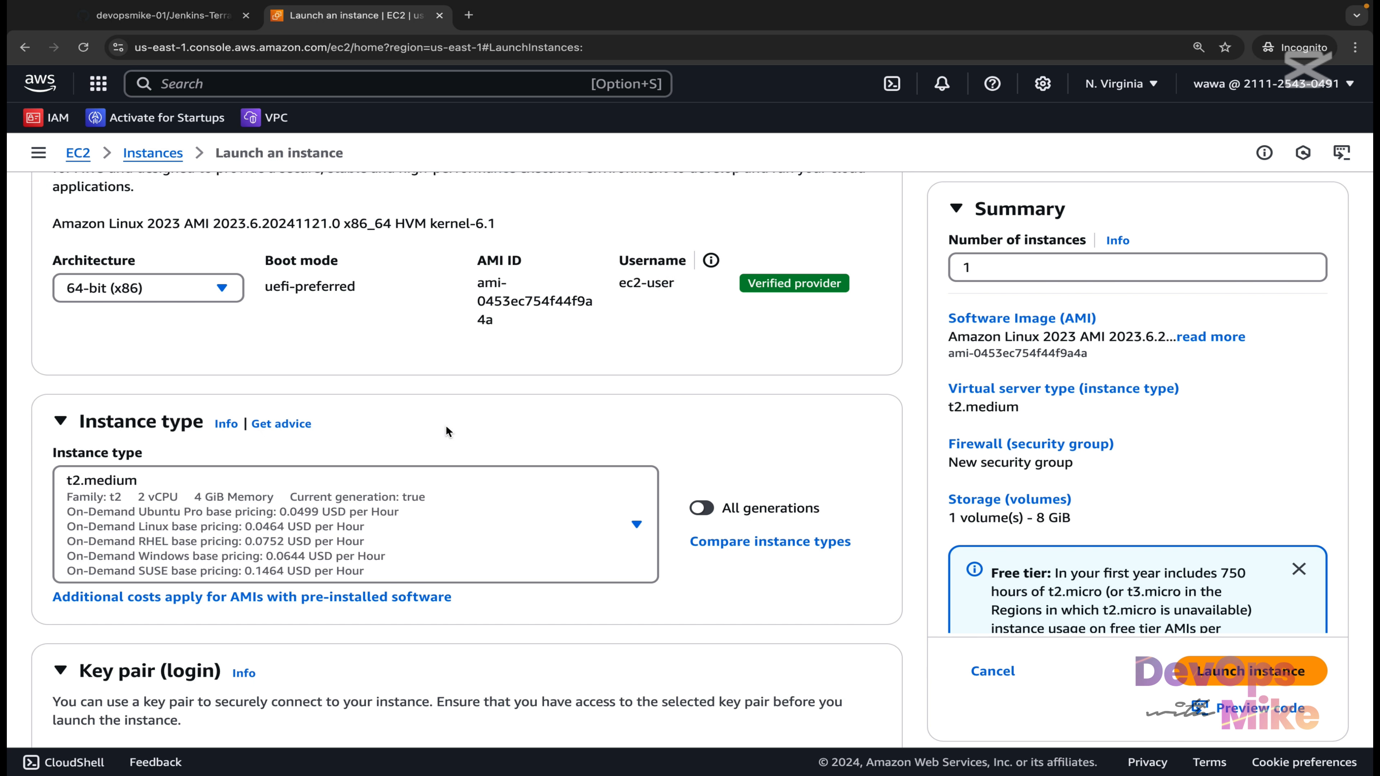
scroll(446, 425, down, 5)
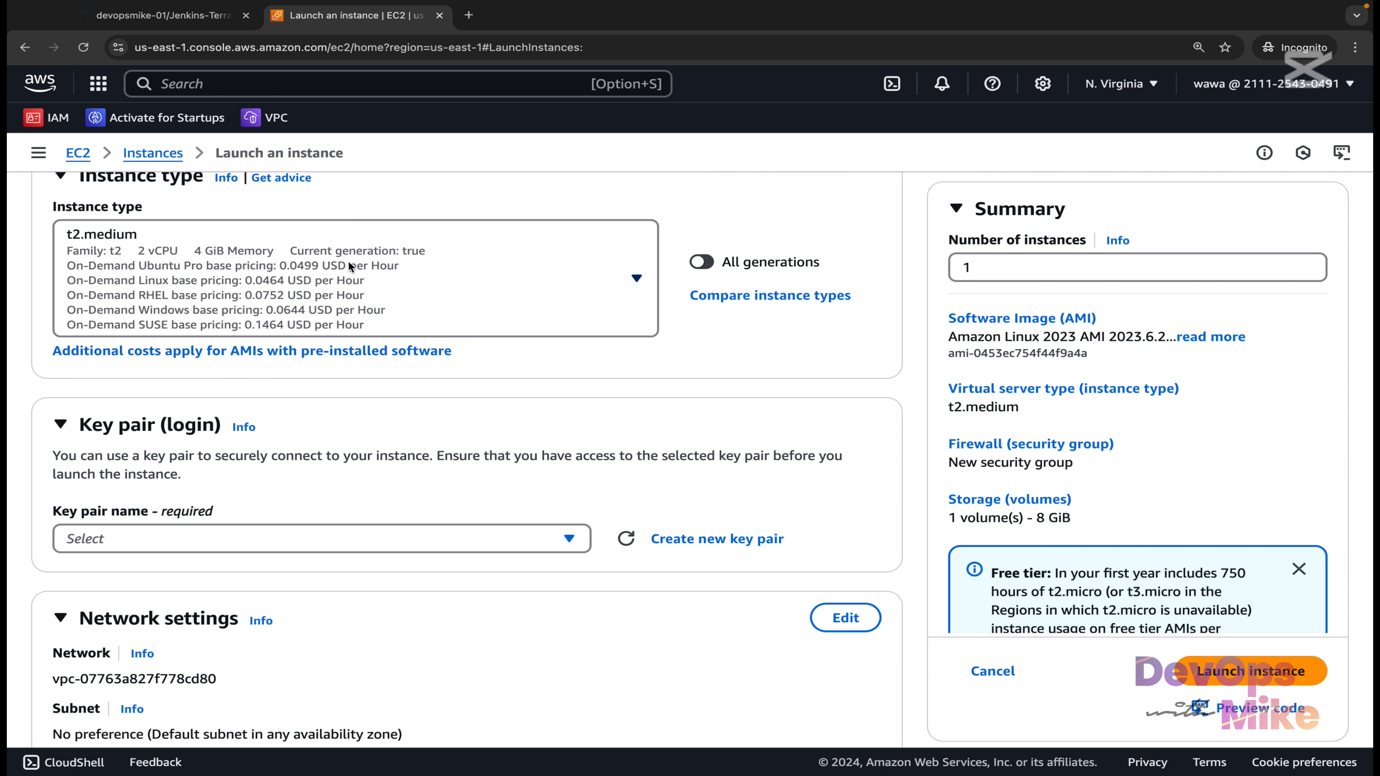
scroll(349, 261, up, 1)
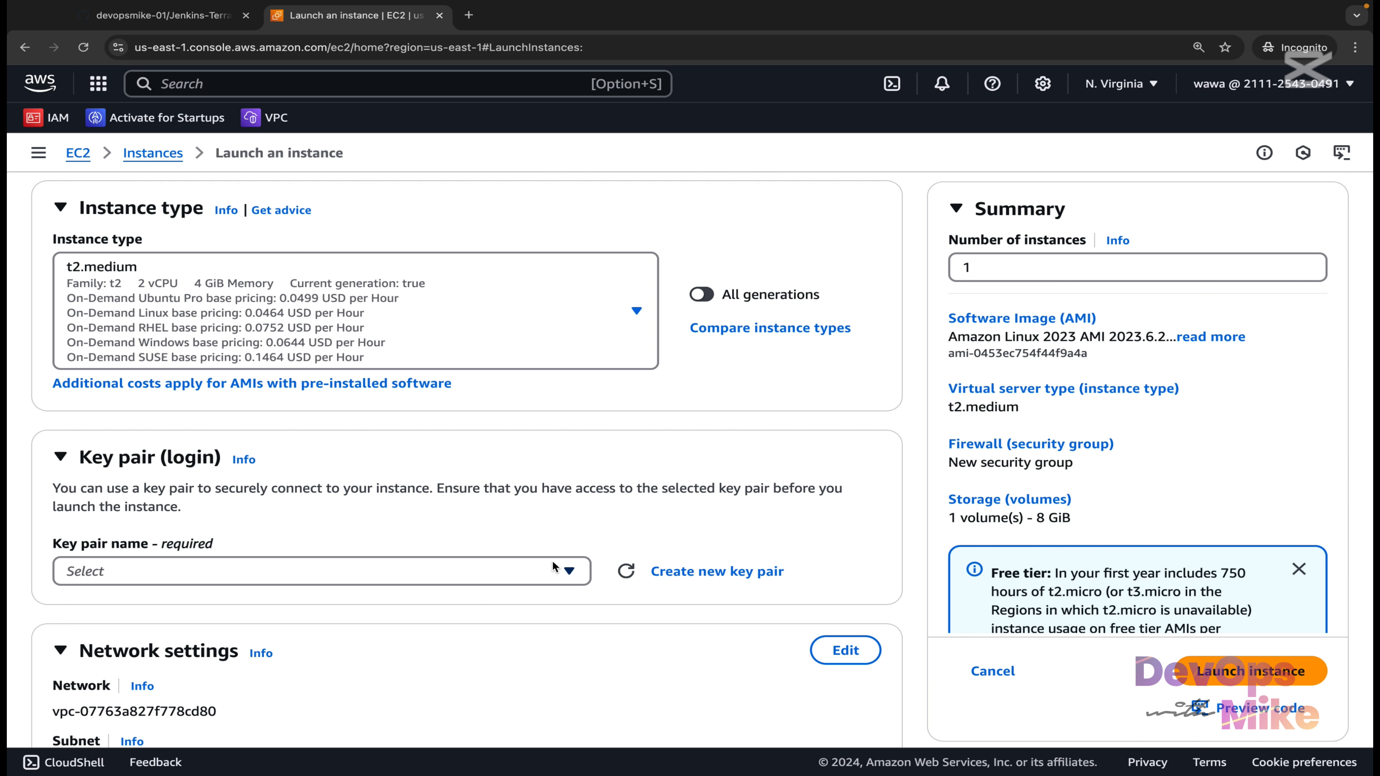
Create the RSA key pair jenkins-keypair and save its .pem file to the Desktop.
click(693, 578)
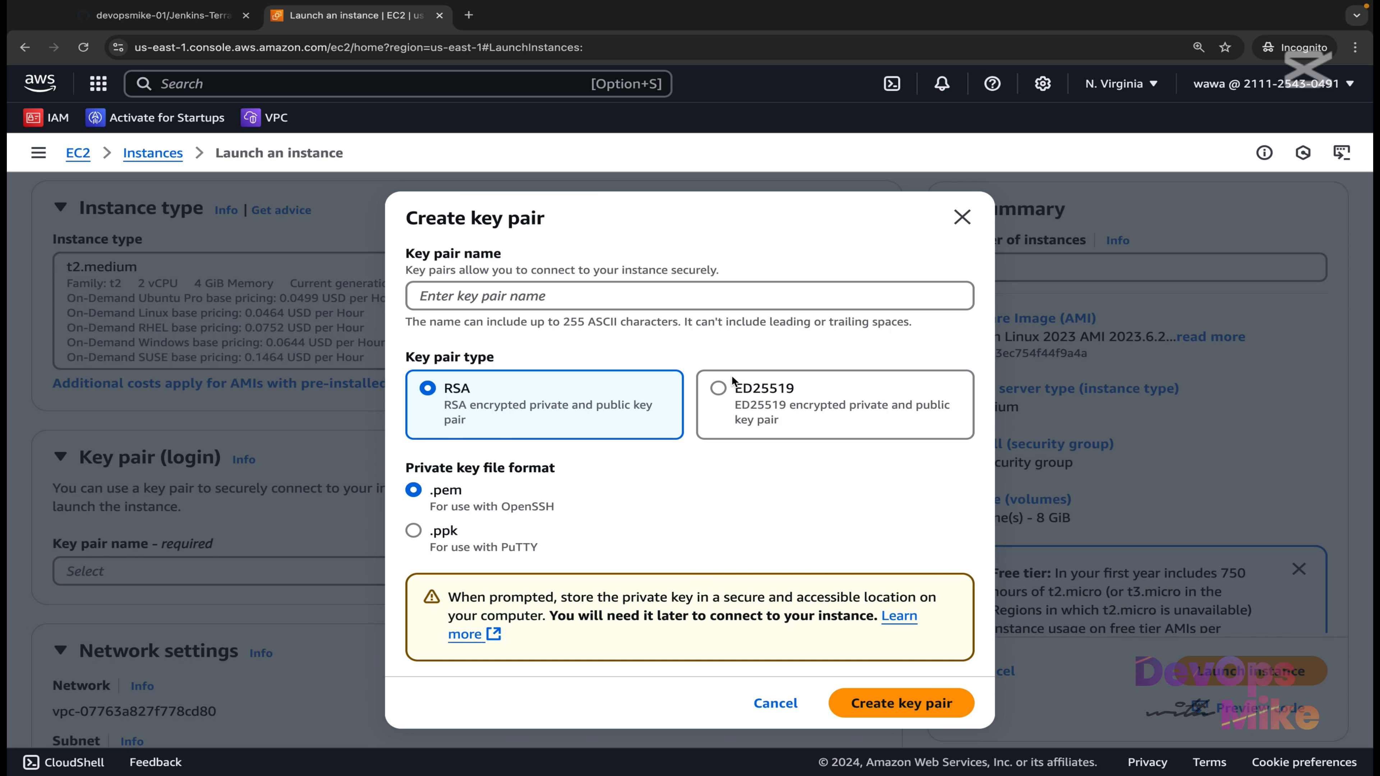
click(650, 296)
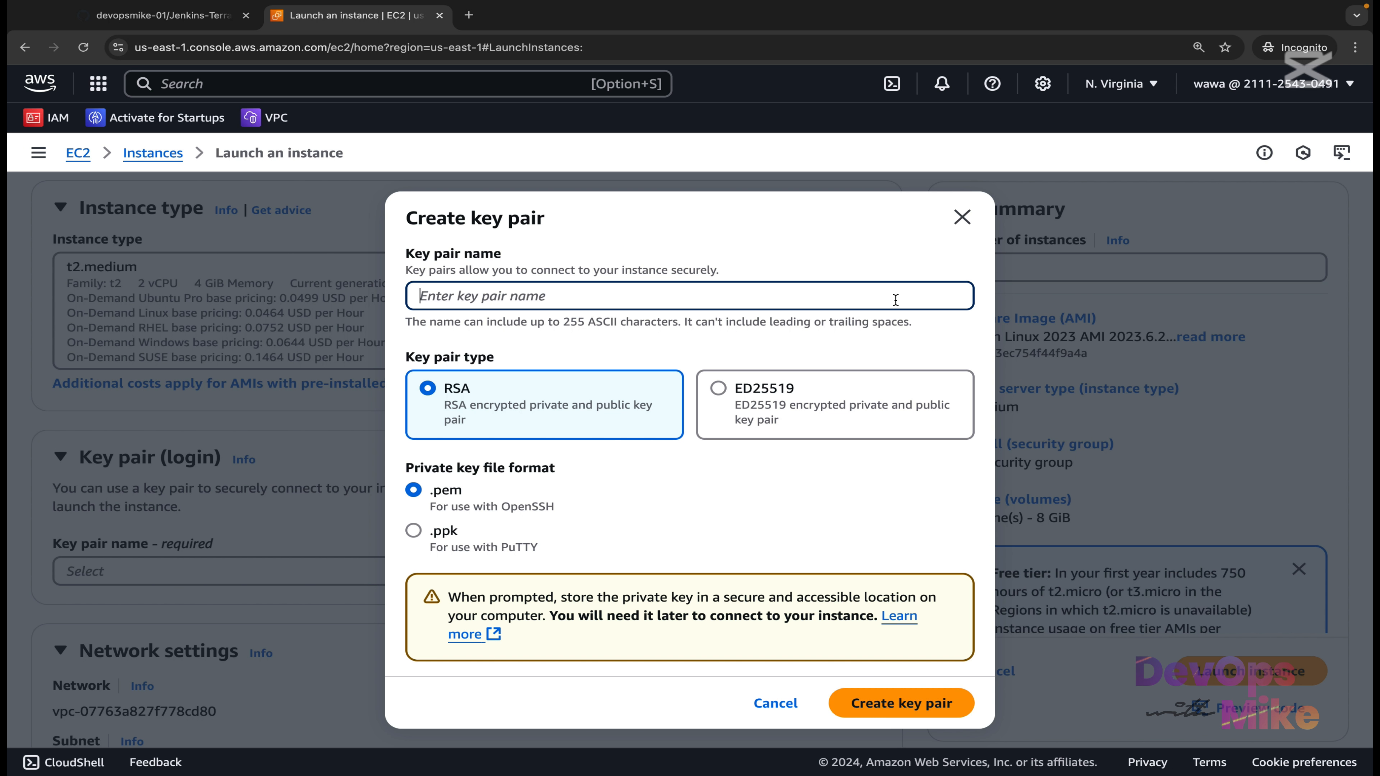
text(jenkins-keypair)
click(864, 714)
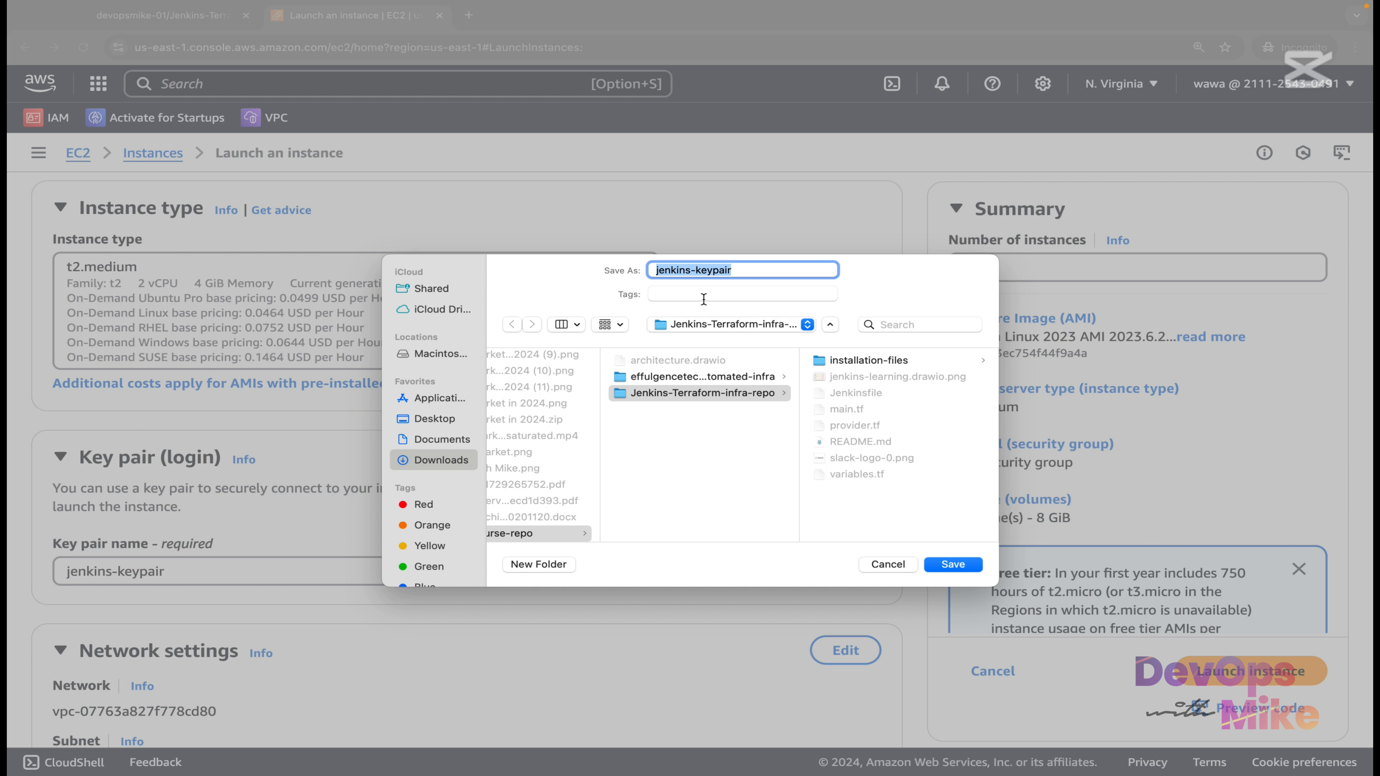
click(444, 427)
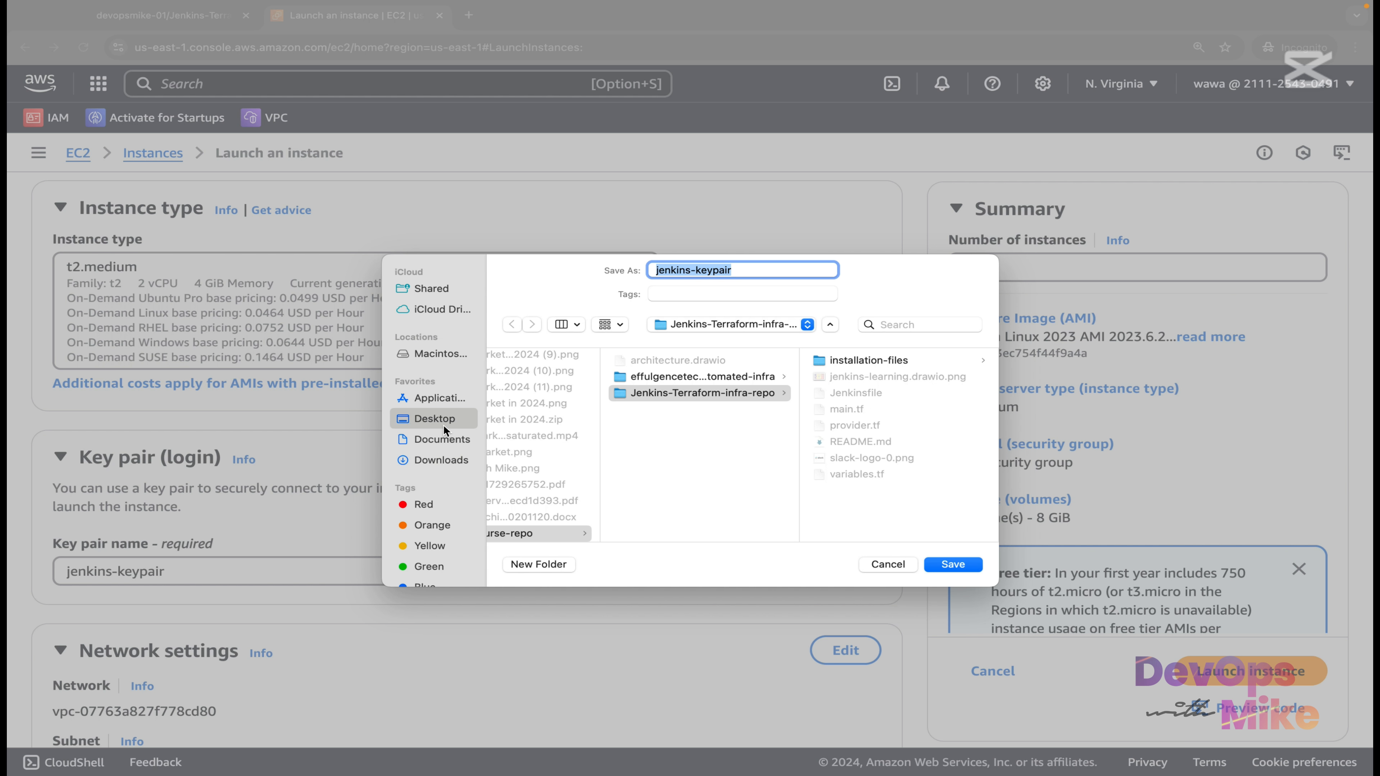
click(954, 564)
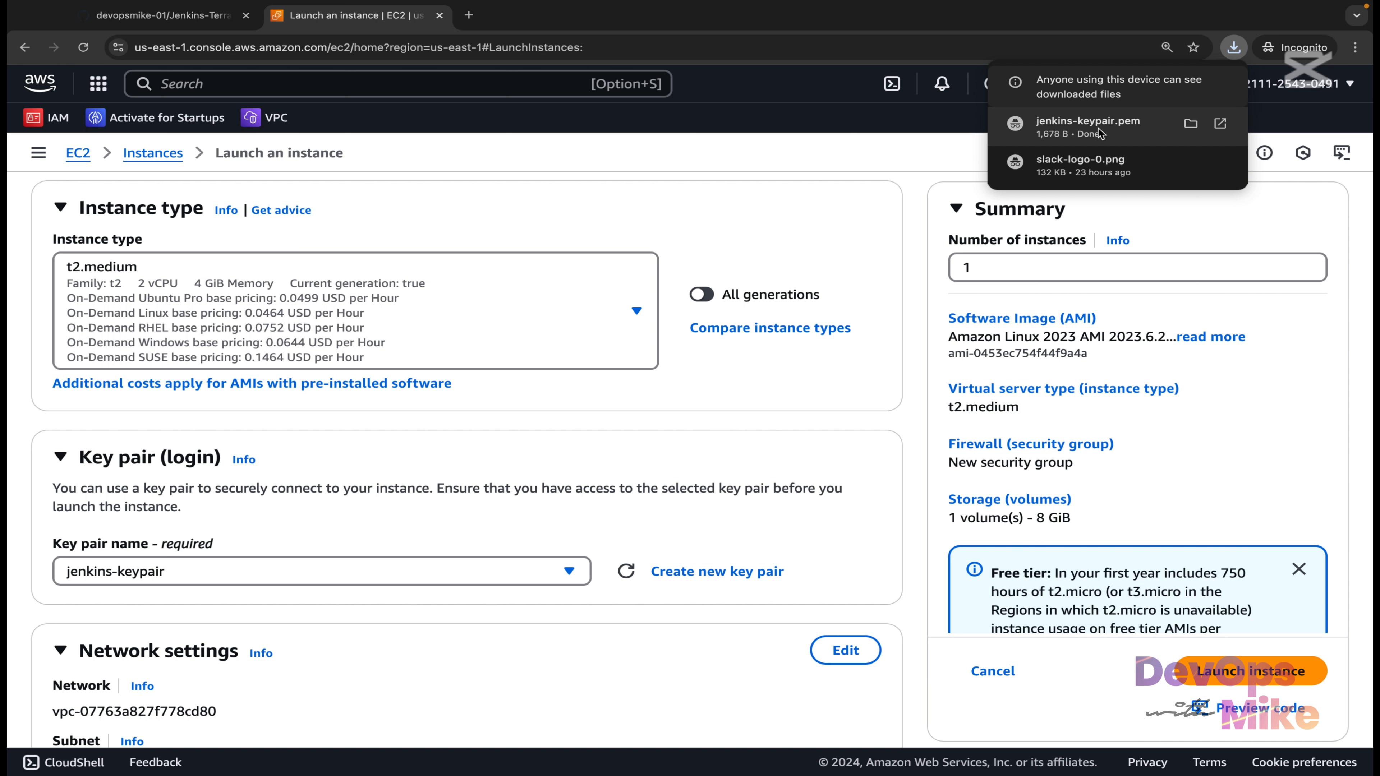
Select jenkins-keypair as the instance's key pair.
click(554, 577)
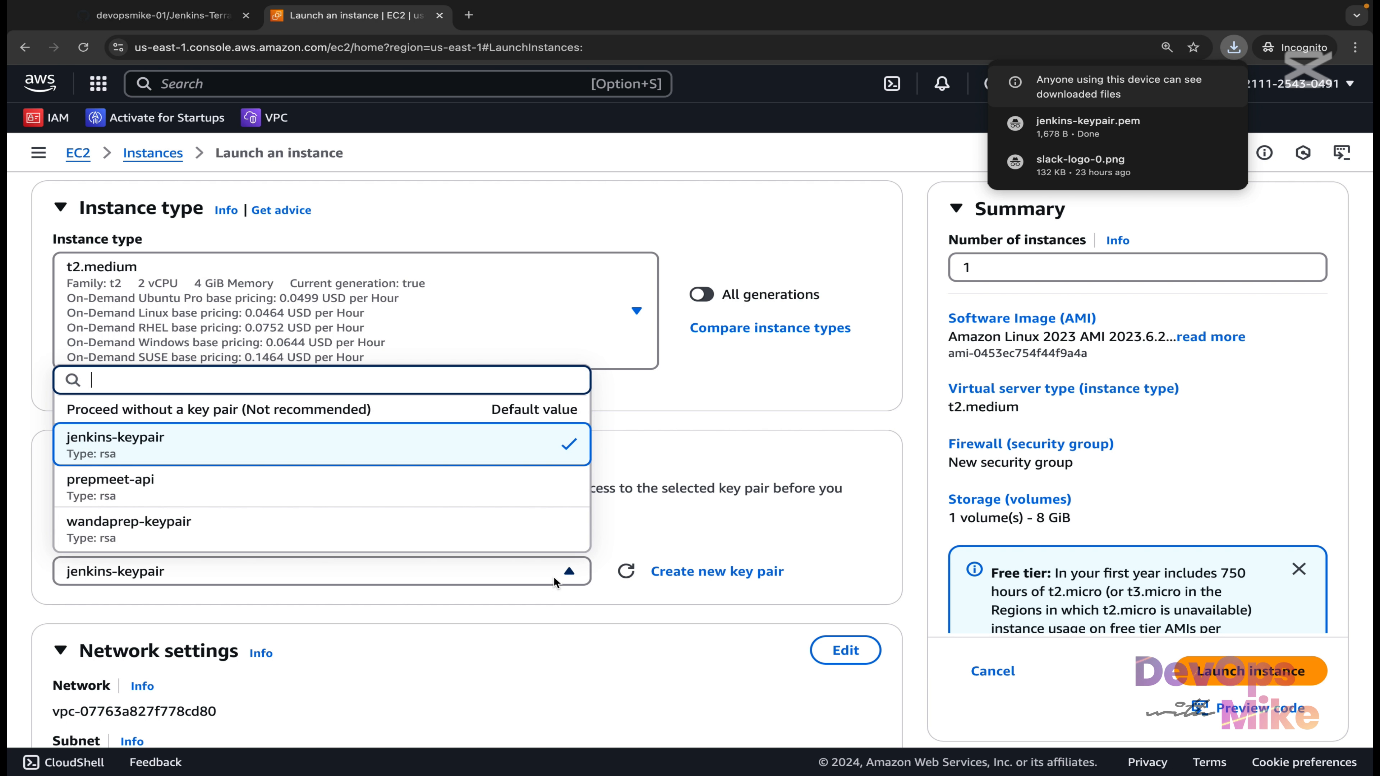
click(410, 536)
scroll(725, 397, down, 5)
scroll(625, 530, down, 1)
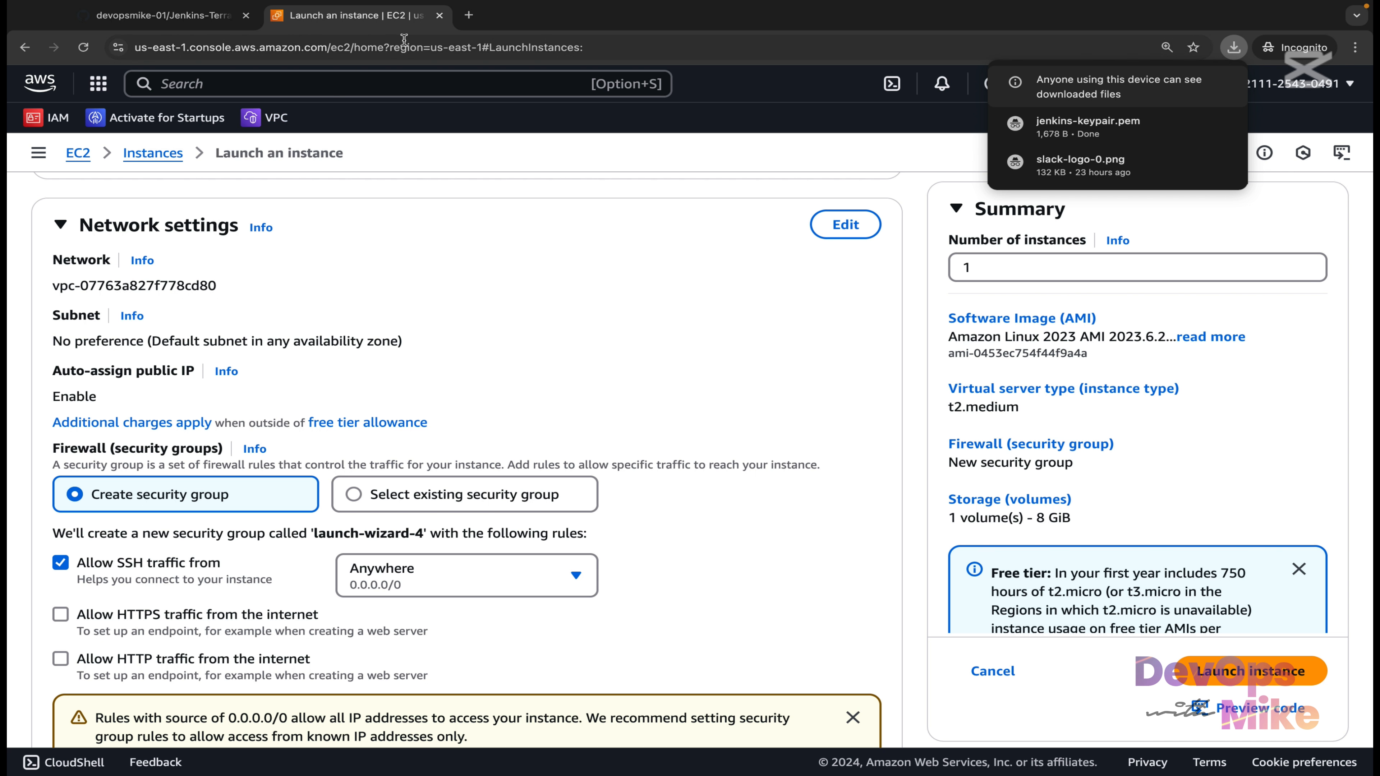
Search Google for 'jenkins port' and confirm Jenkins' default port is 8080.
click(468, 15)
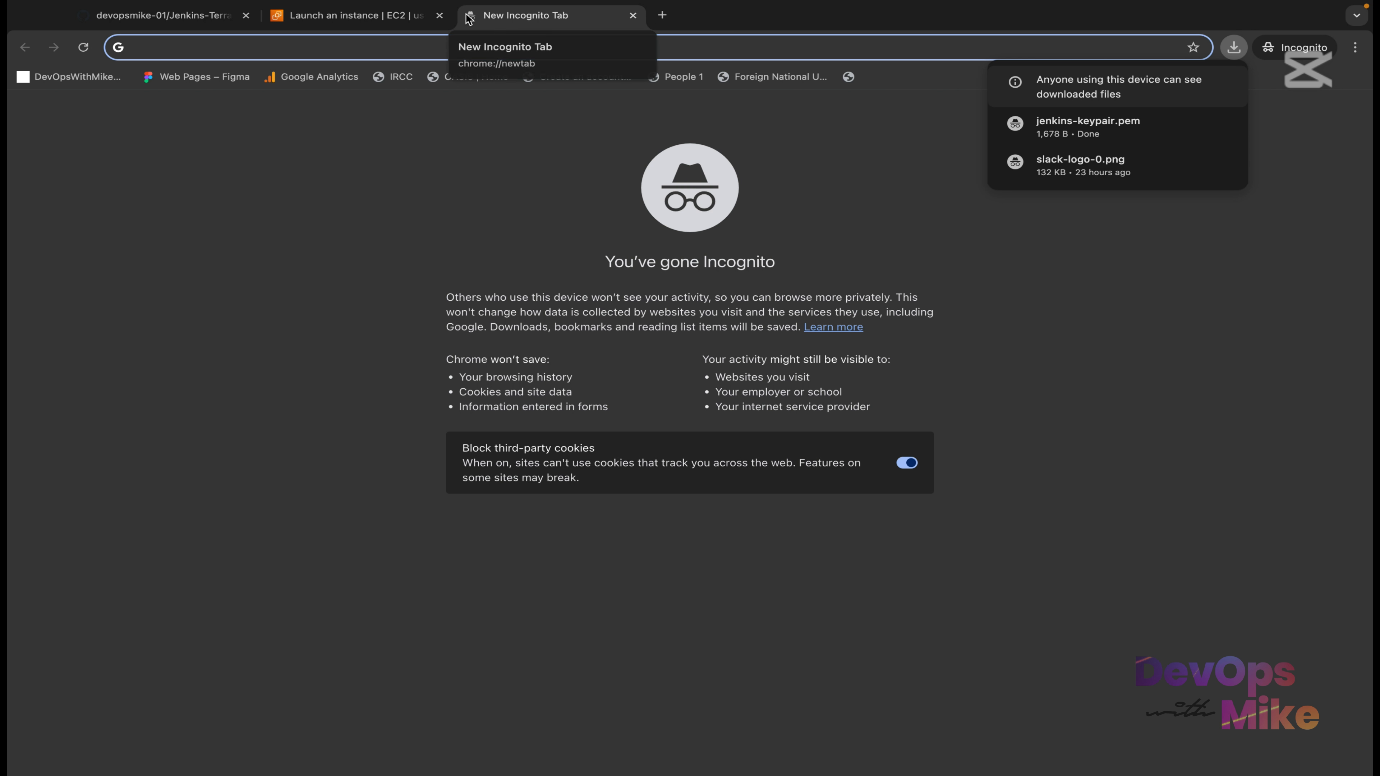
text(jenkins port)
key(Return)
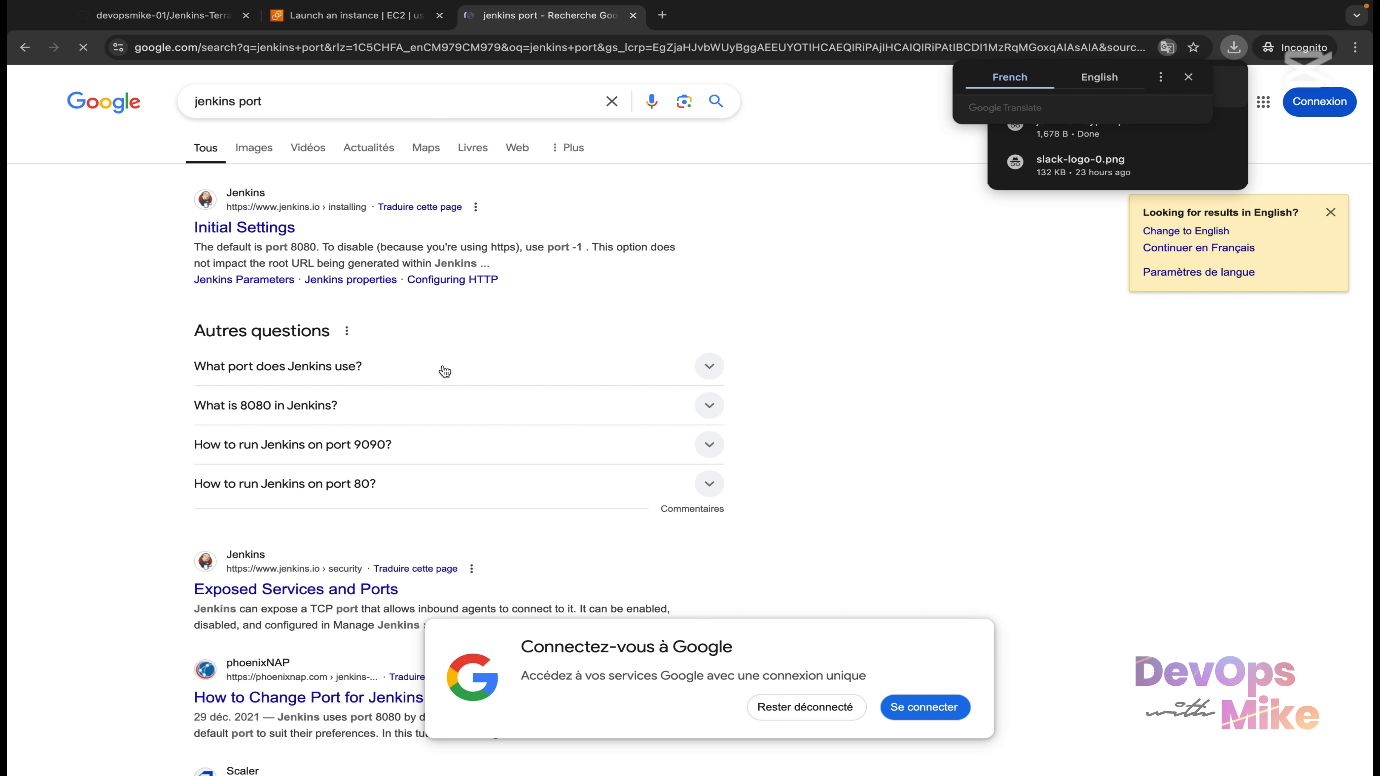
drag(318, 246, 196, 247)
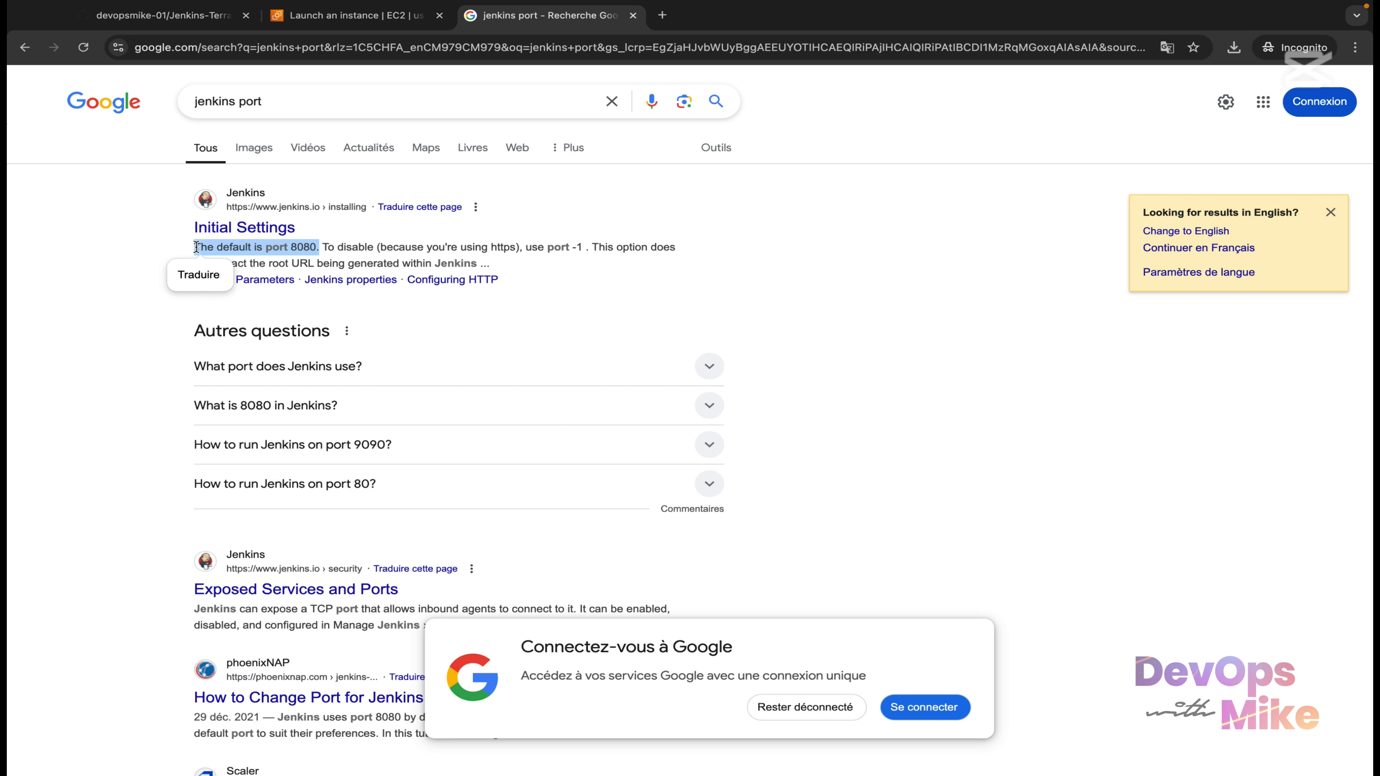
click(285, 254)
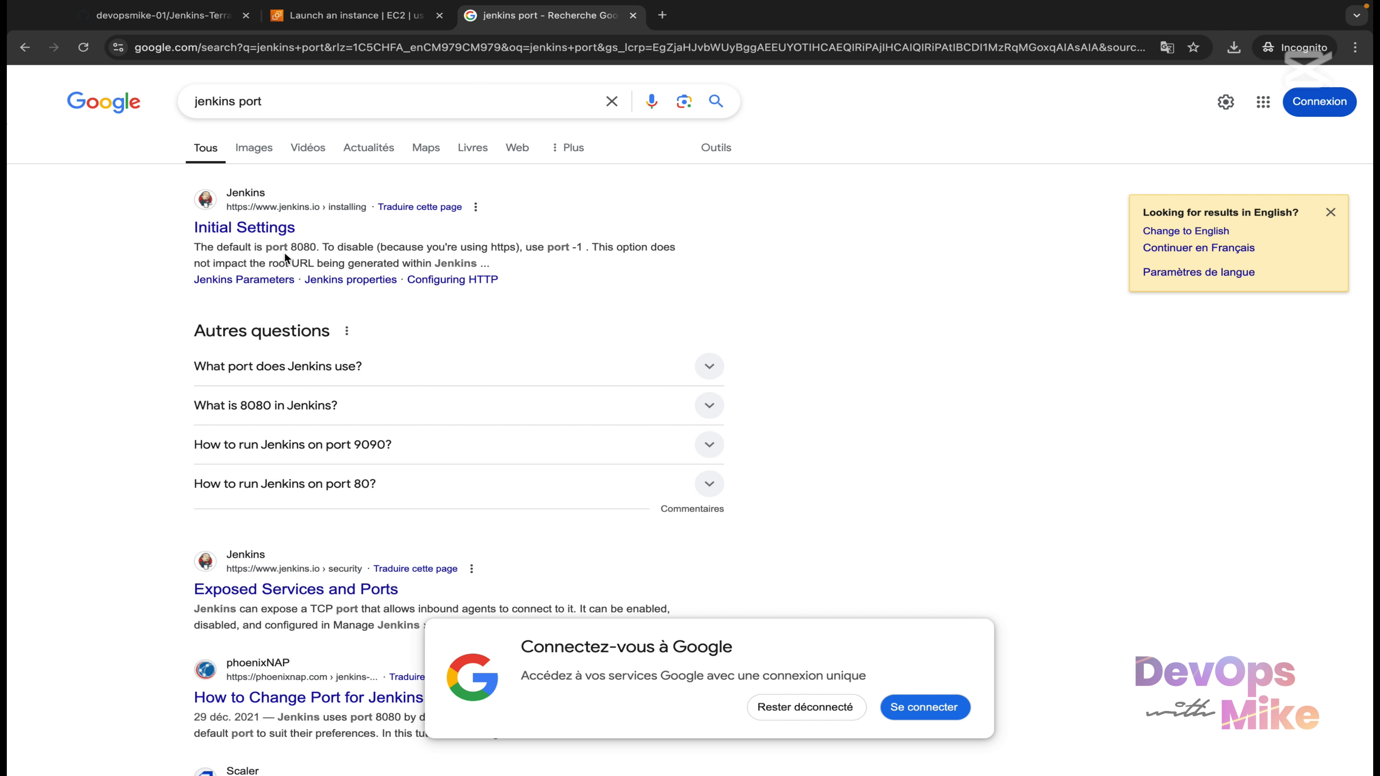
click(334, 17)
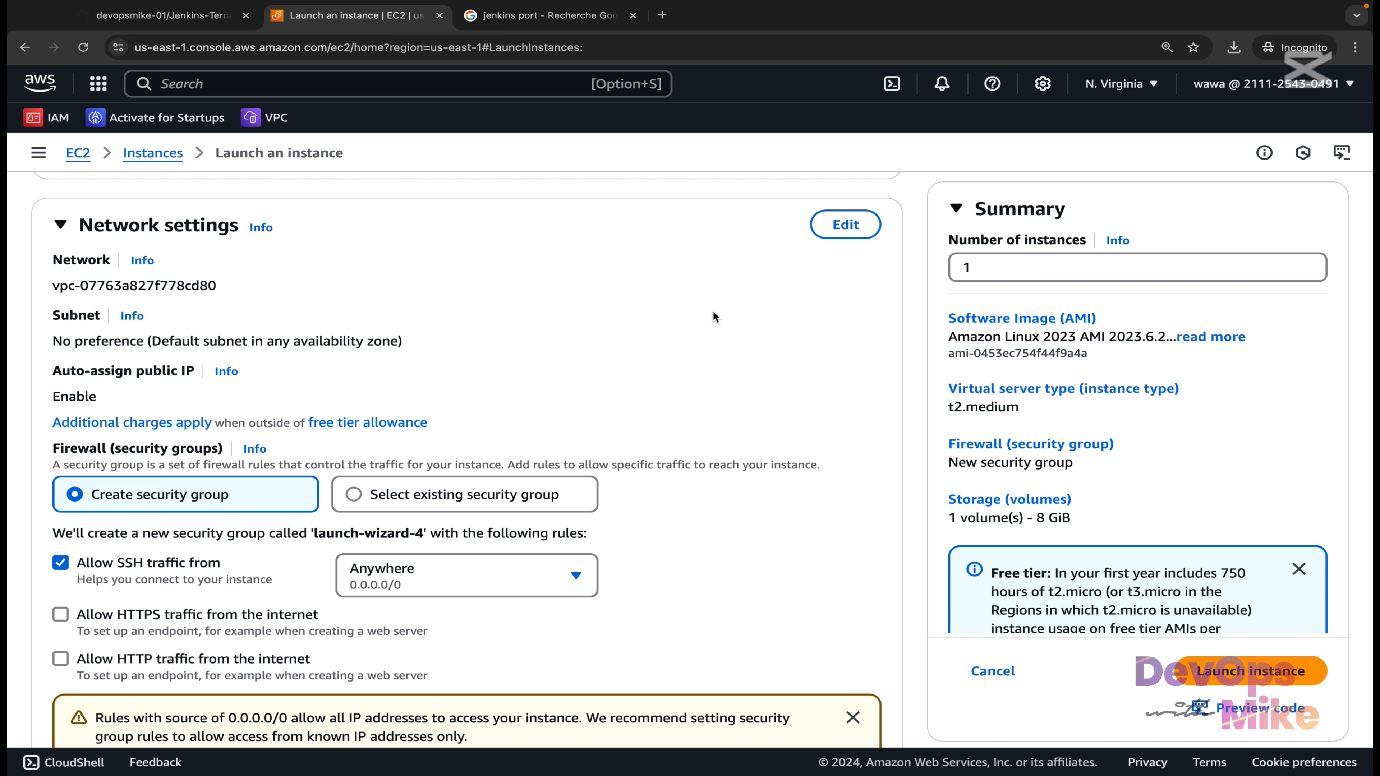
Edit the network settings and choose the public_subnet subnet.
click(845, 224)
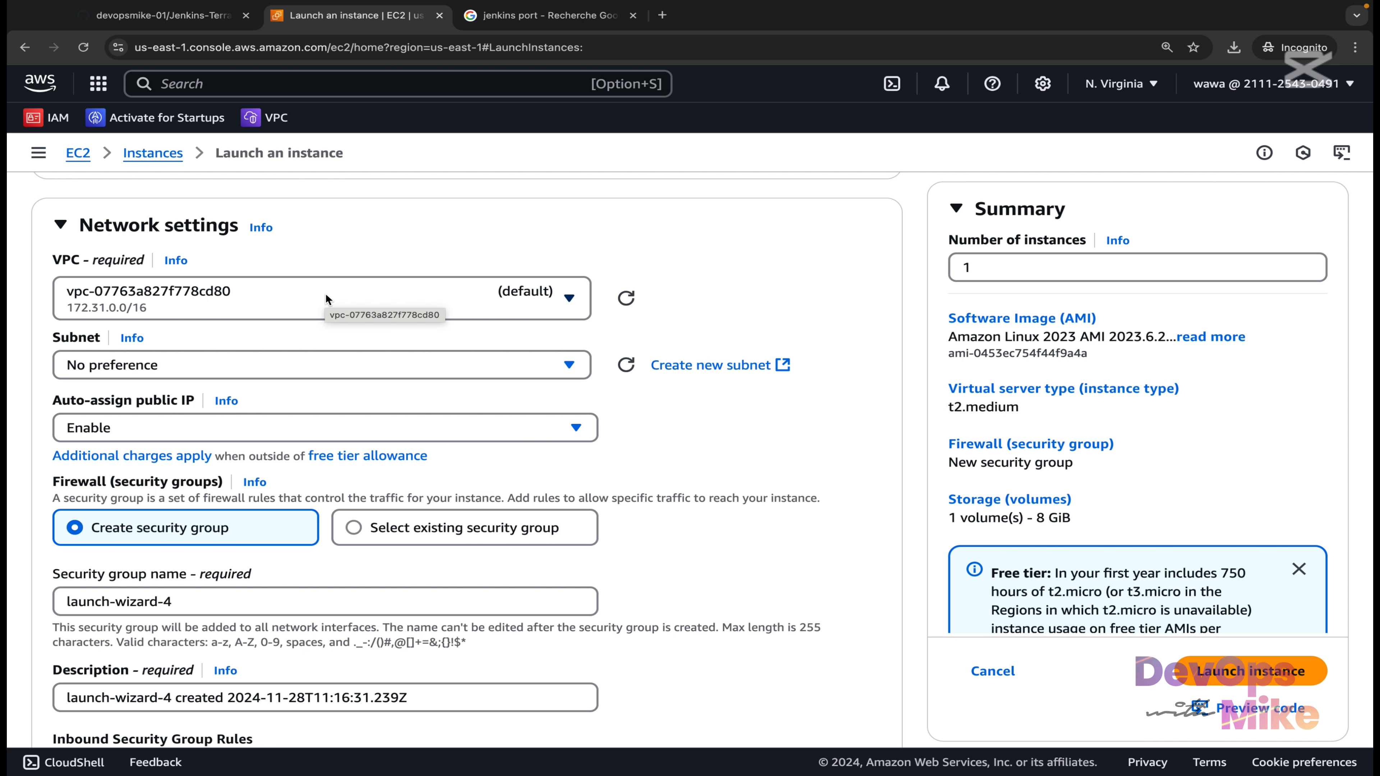
click(552, 366)
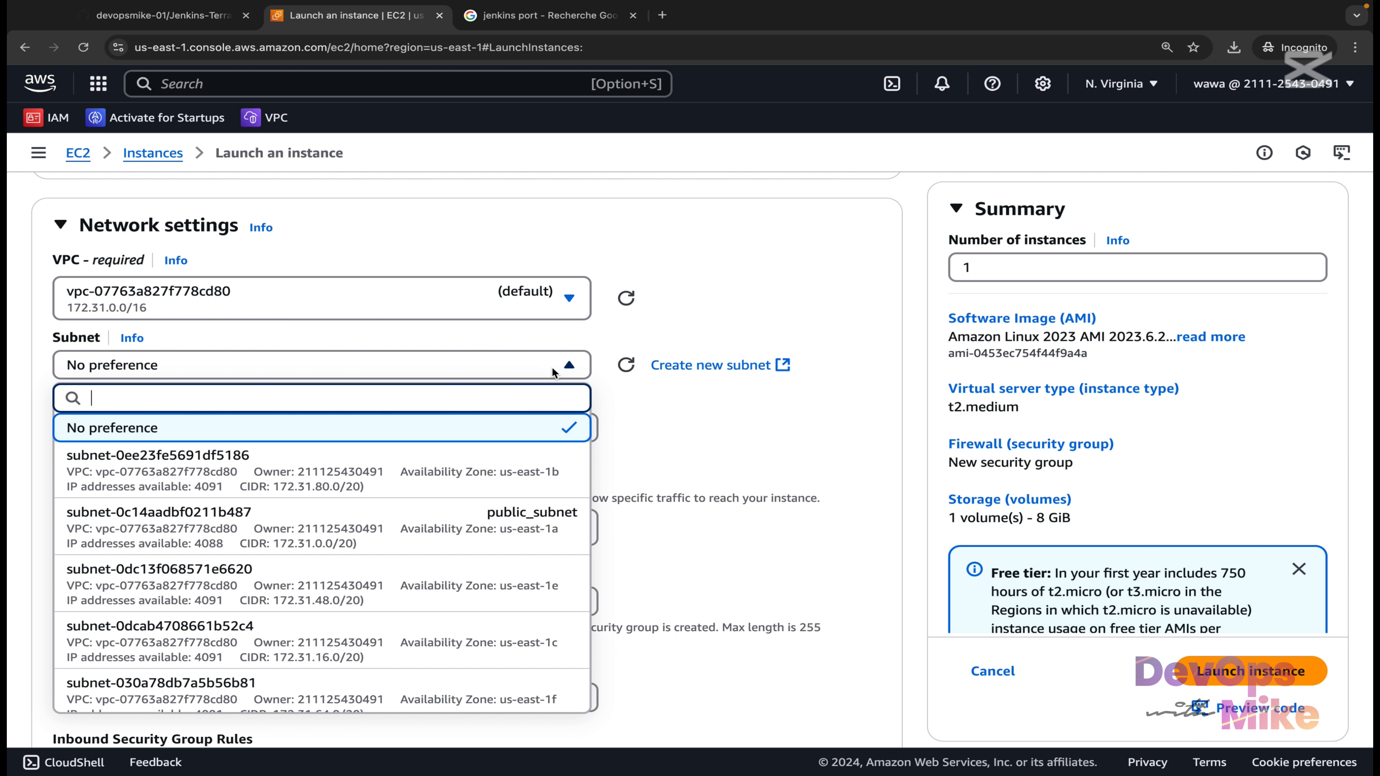
click(461, 524)
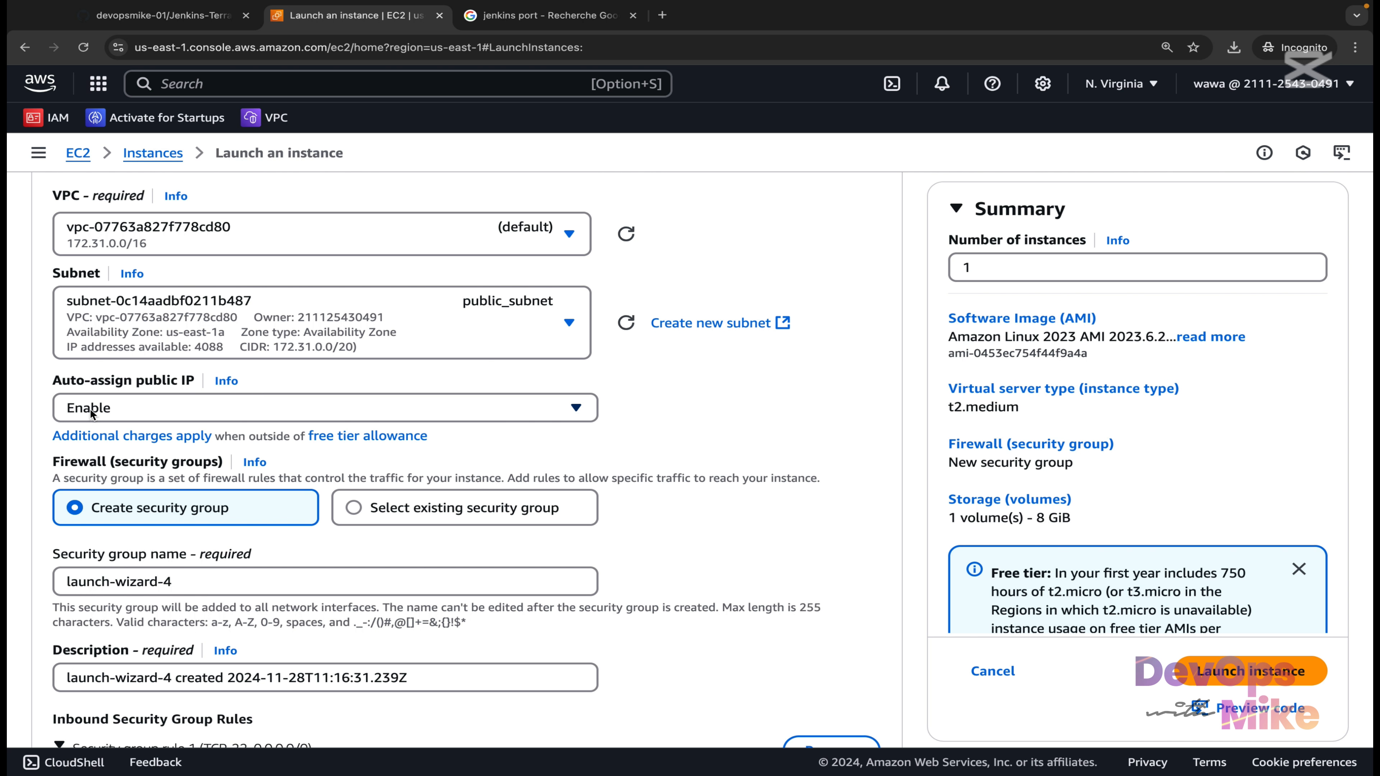
scroll(90, 408, down, 2)
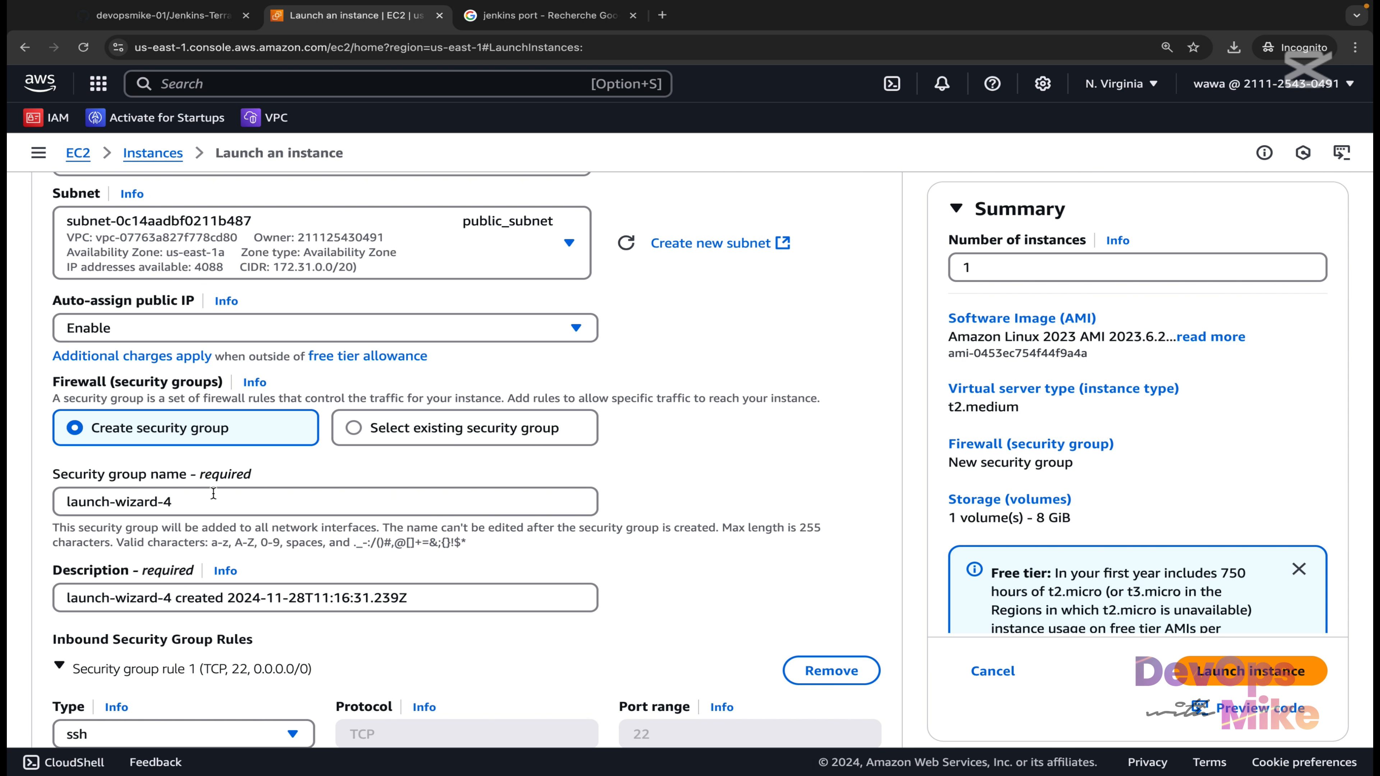
Rename the security group to jenkinss-sg and use that name as the description prefix.
drag(213, 493, 54, 493)
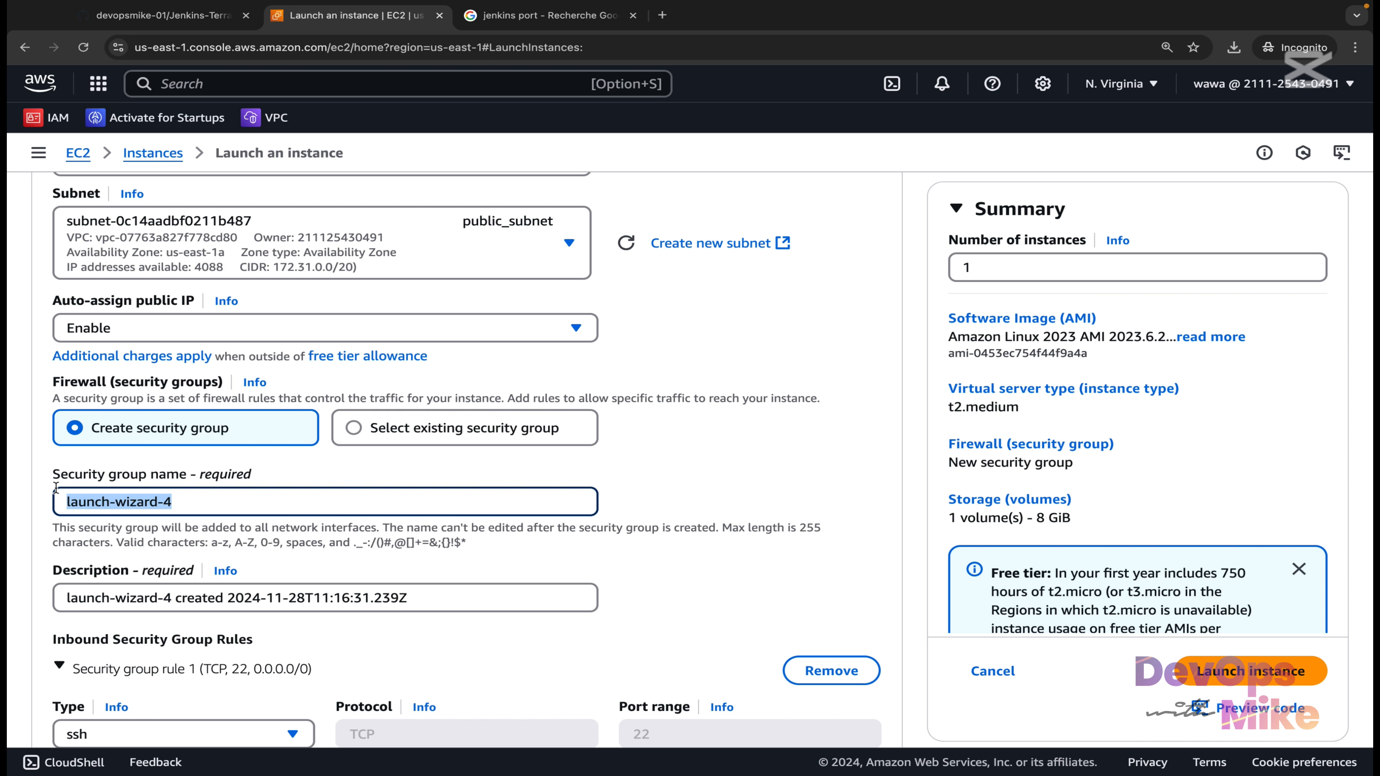
text(ejn)
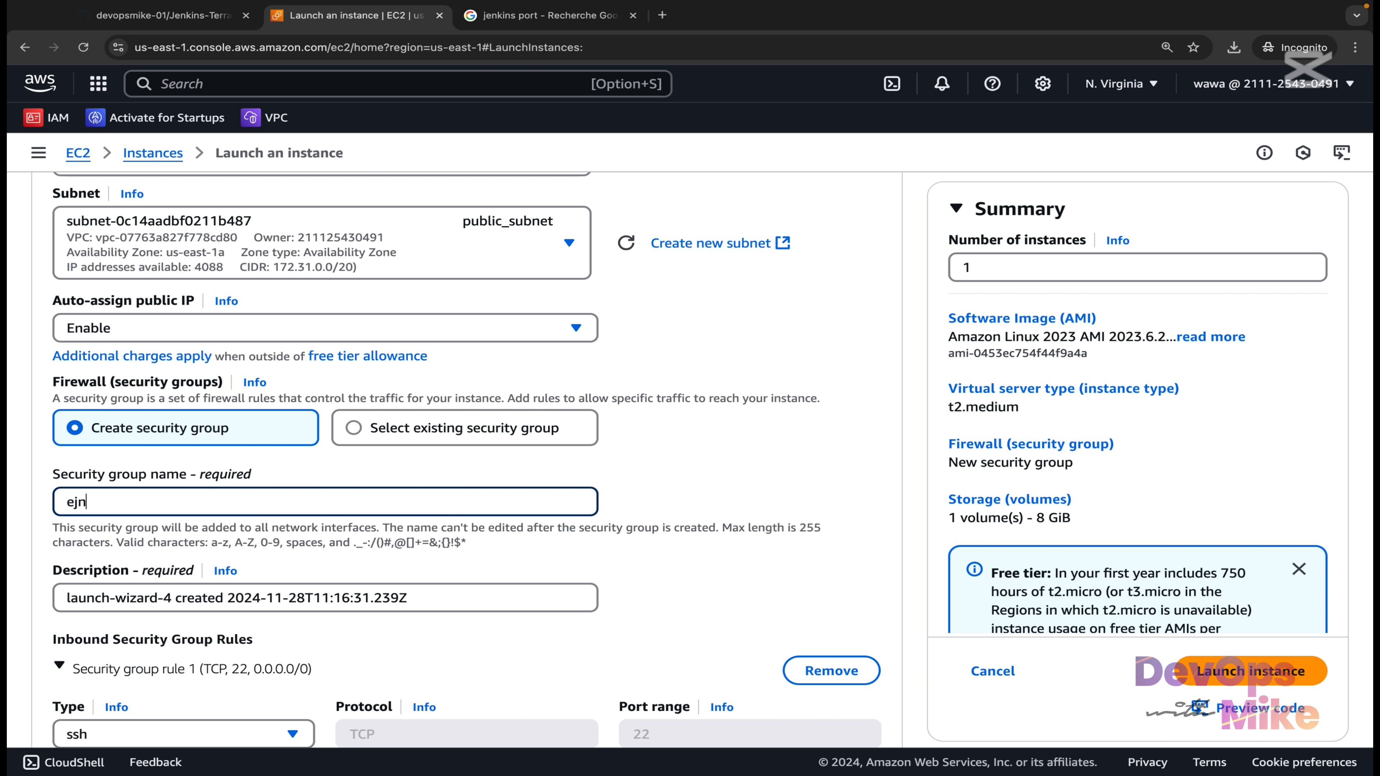
key(BackSpace)
key(BackSpace)
key(BackSpace)
text(jenkinss-sg)
key(super+a)
key(super+c)
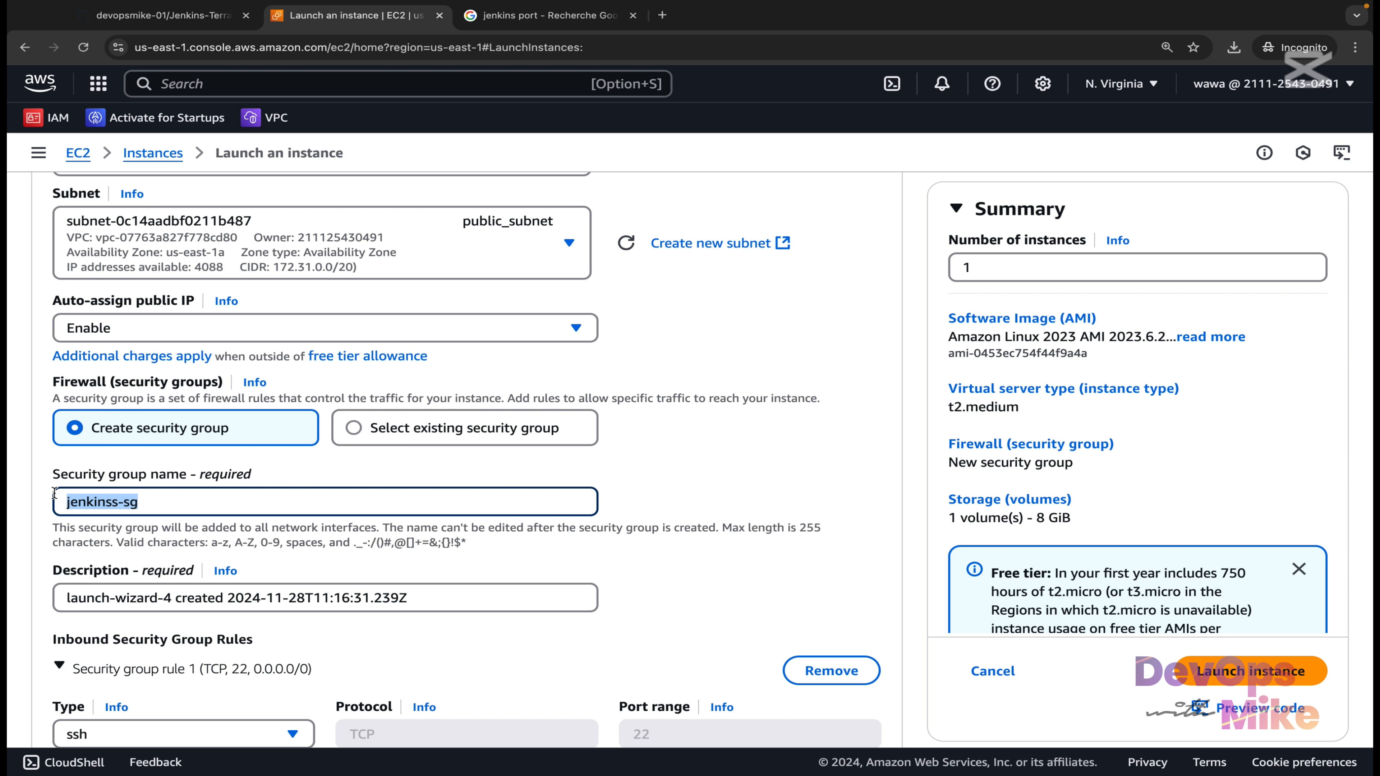
drag(172, 598, 28, 600)
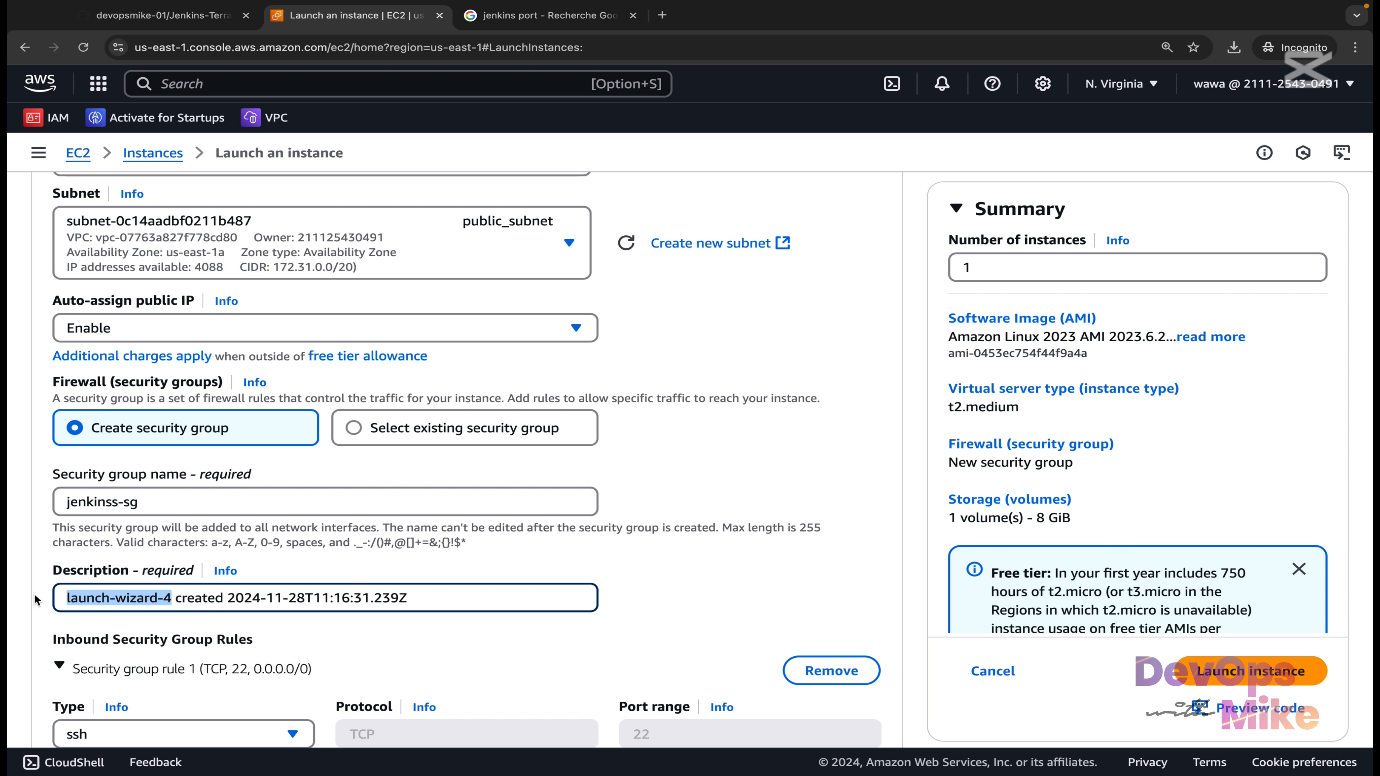
key(super+v)
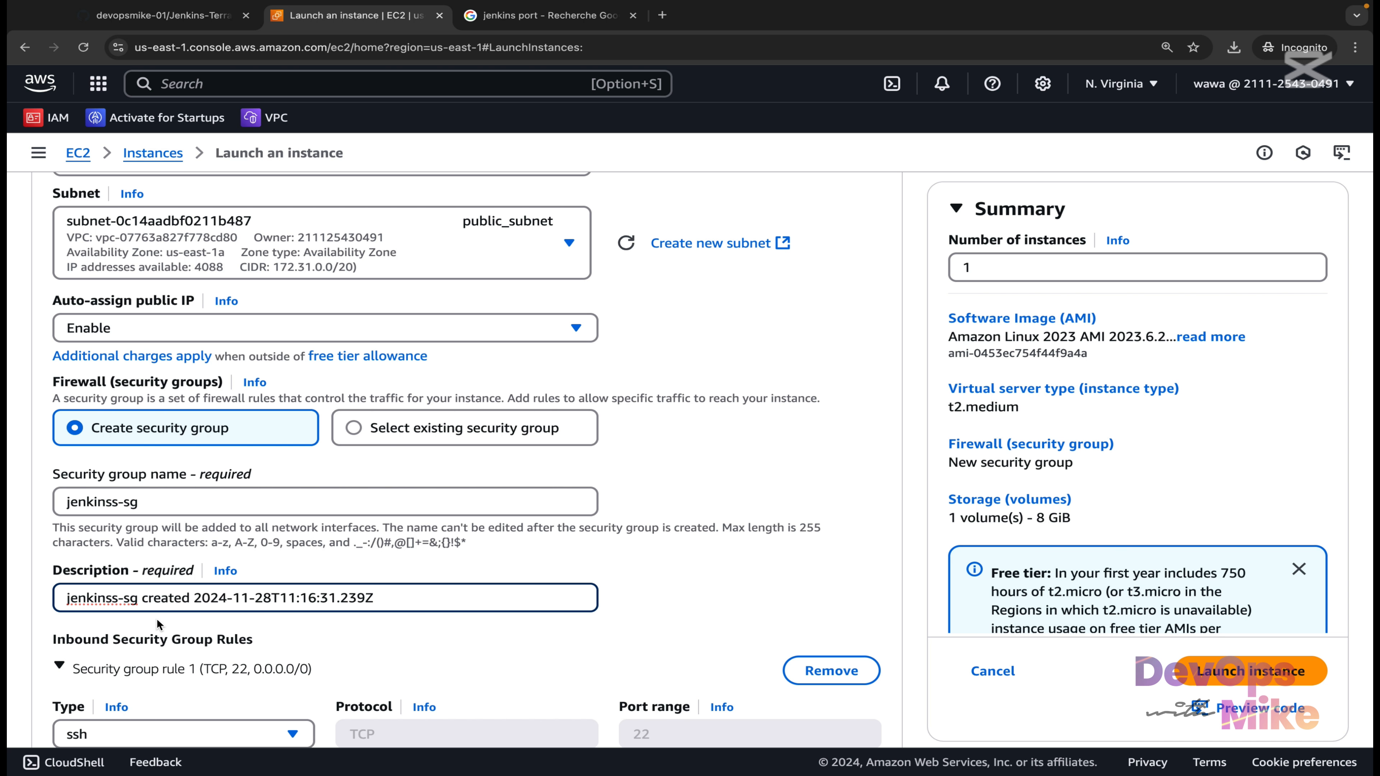
scroll(156, 618, down, 4)
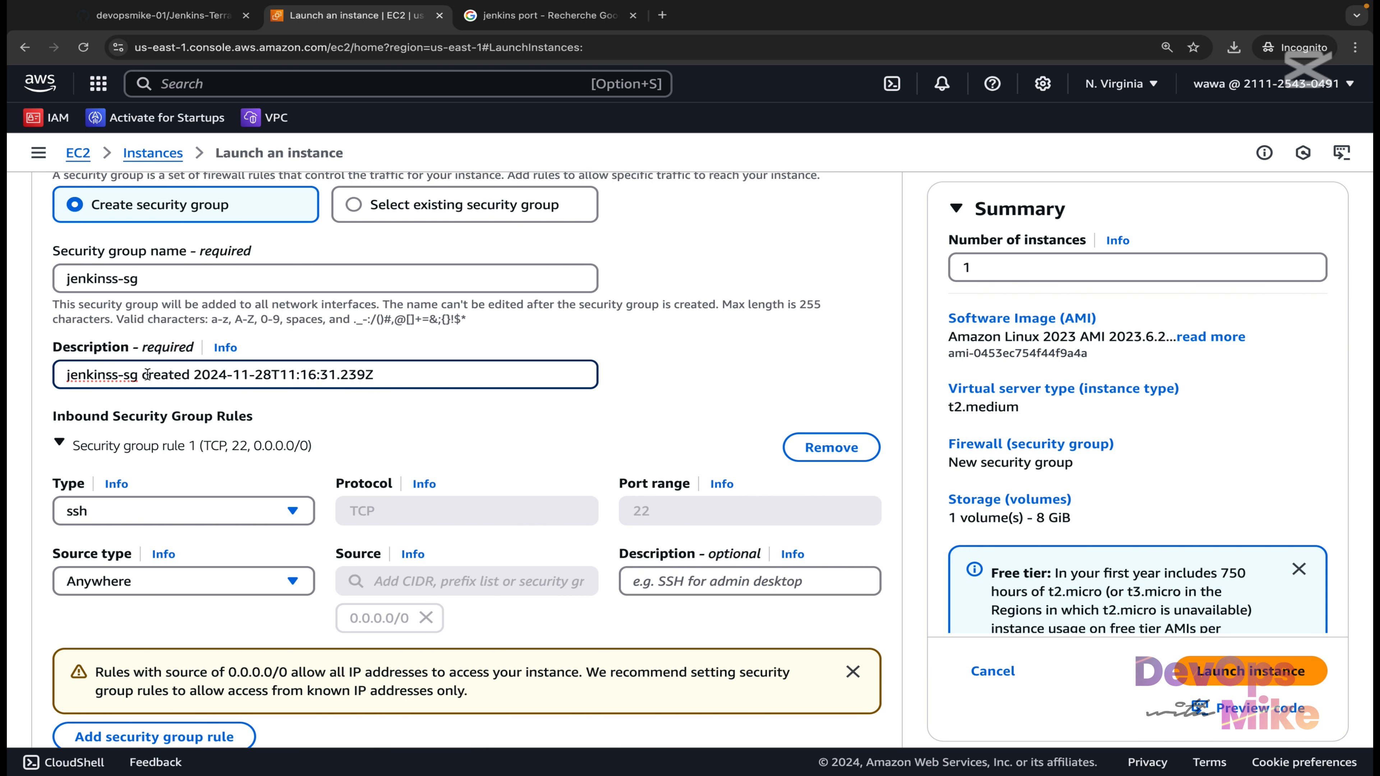
scroll(230, 478, down, 1)
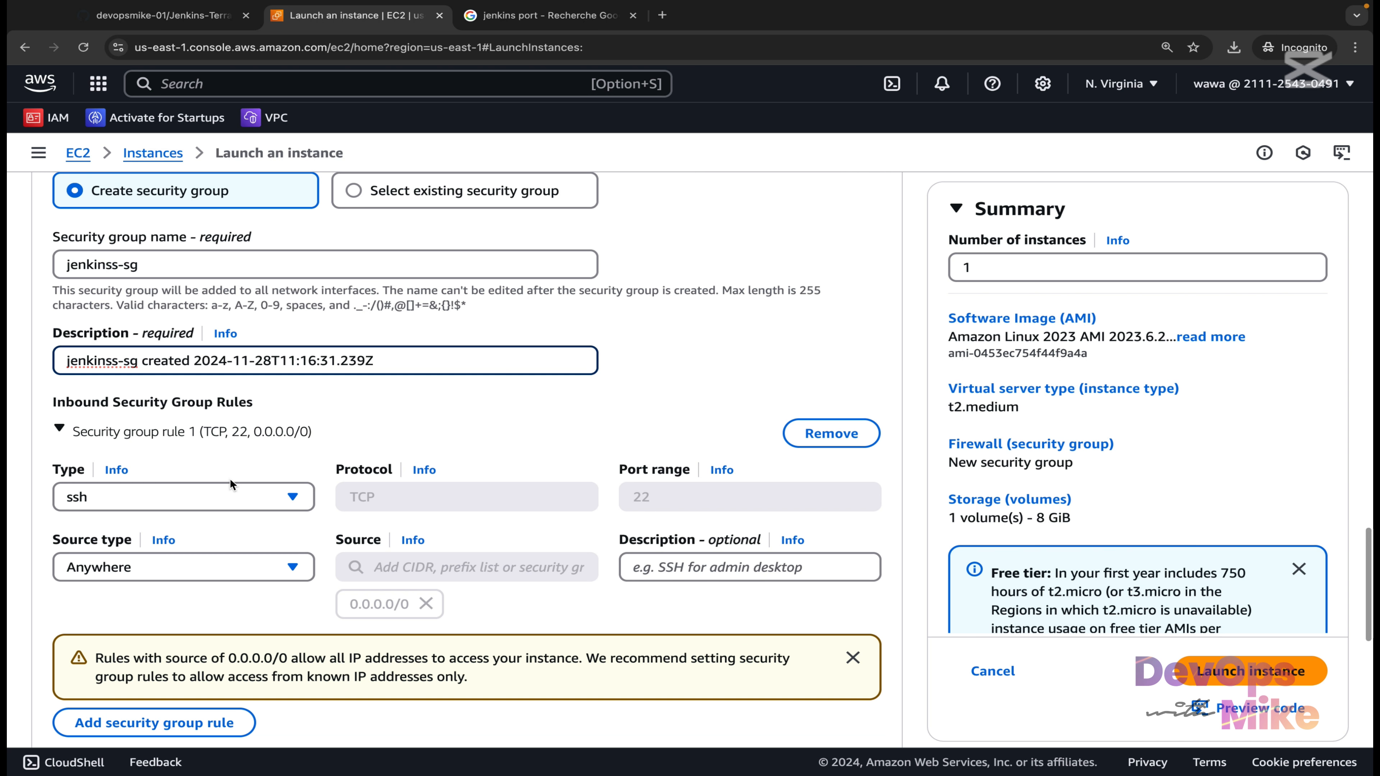
scroll(223, 481, down, 1)
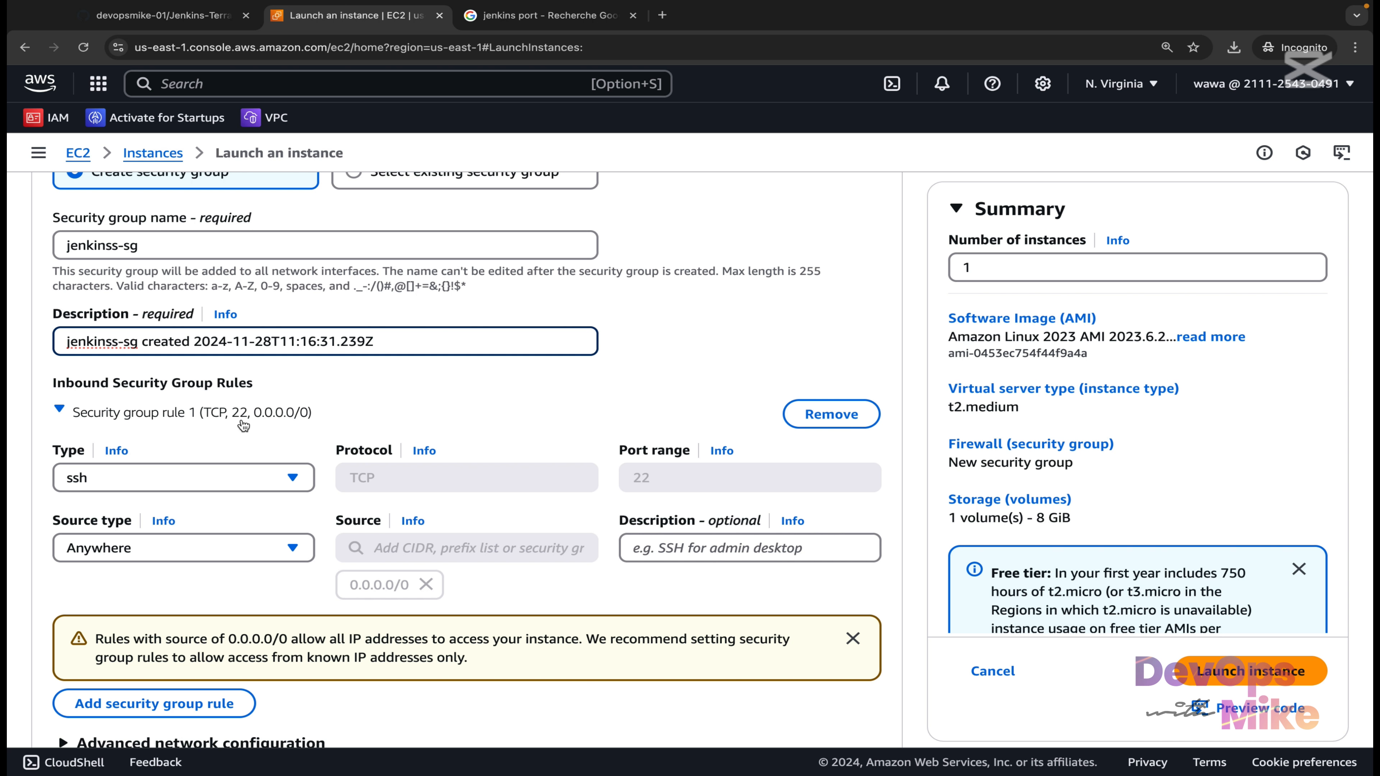
click(505, 15)
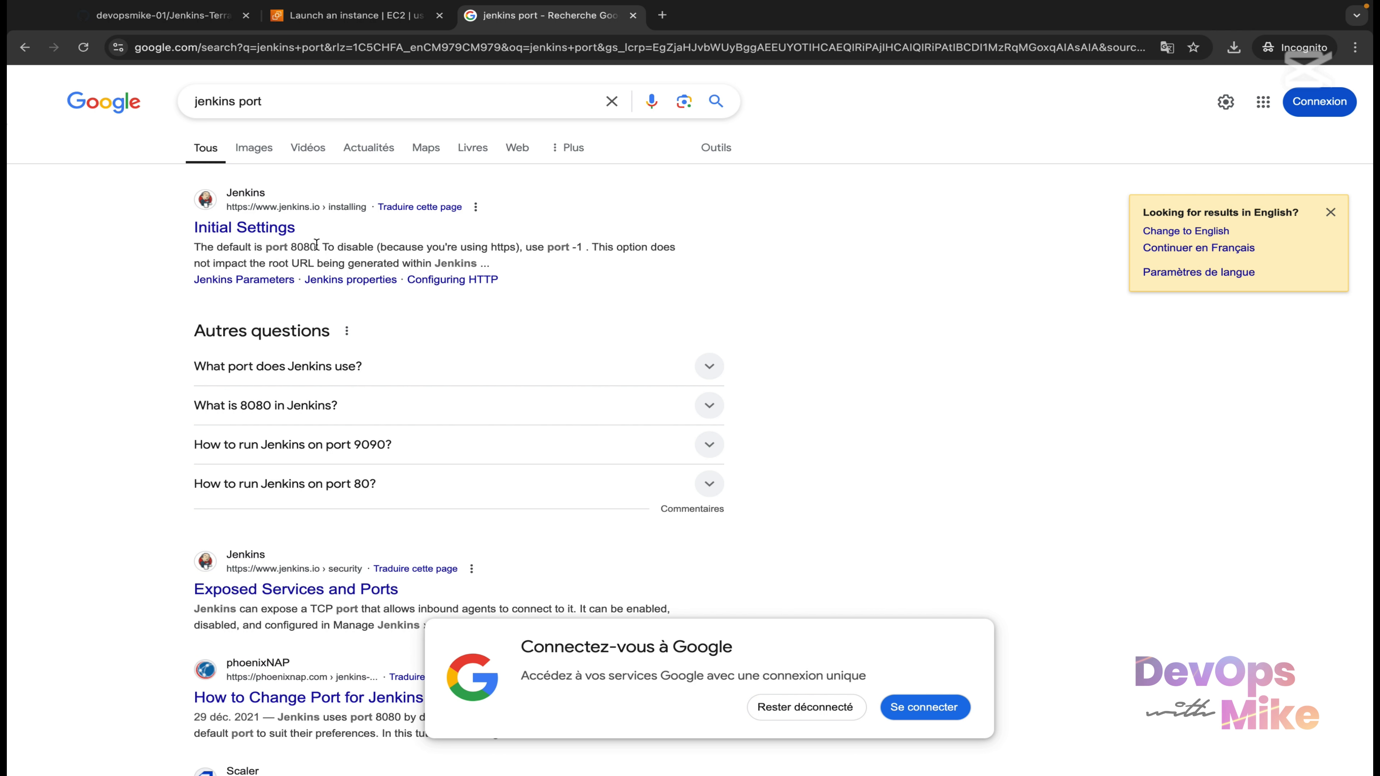
Add a security group rule for Custom TCP port 8080 with source Anywhere (0.0.0.0/0).
drag(317, 246, 291, 247)
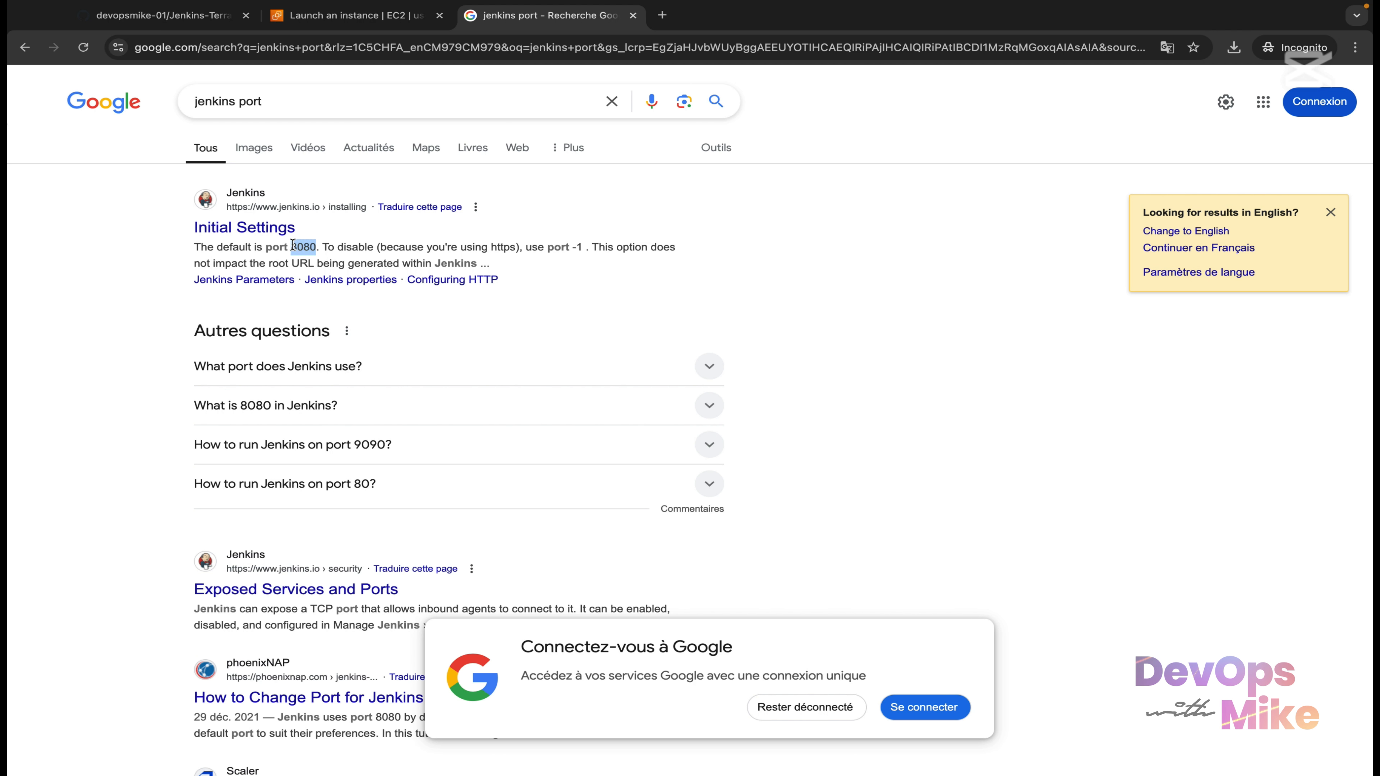
click(389, 21)
scroll(326, 598, down, 4)
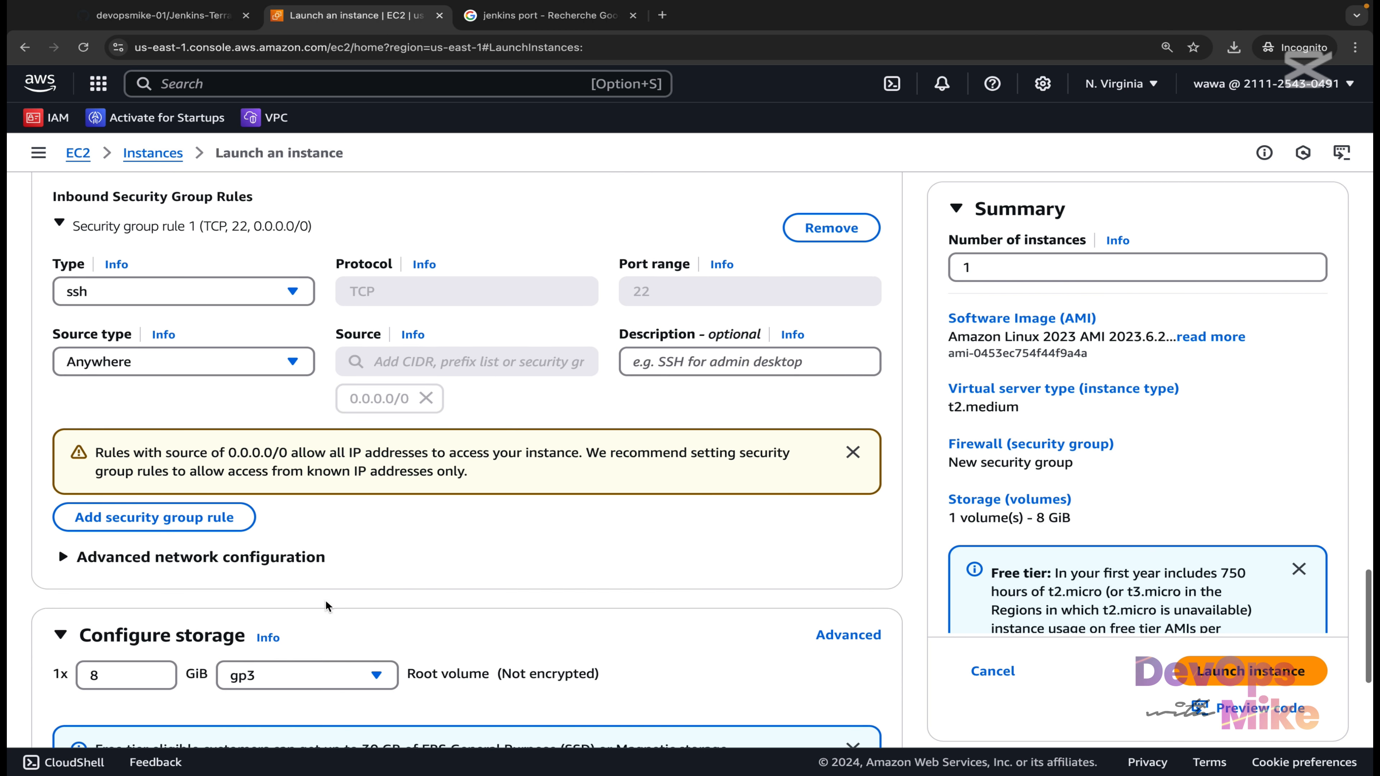
click(207, 513)
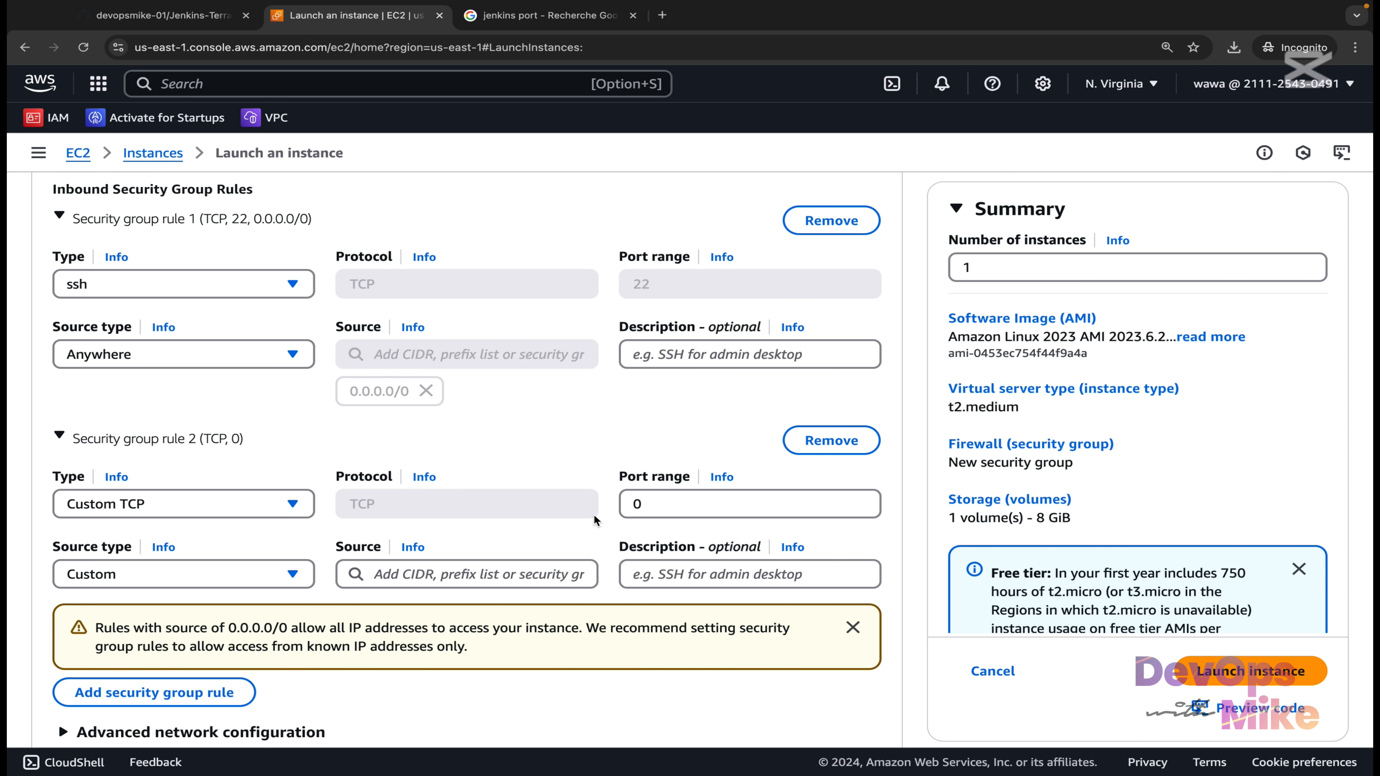
drag(647, 505, 619, 493)
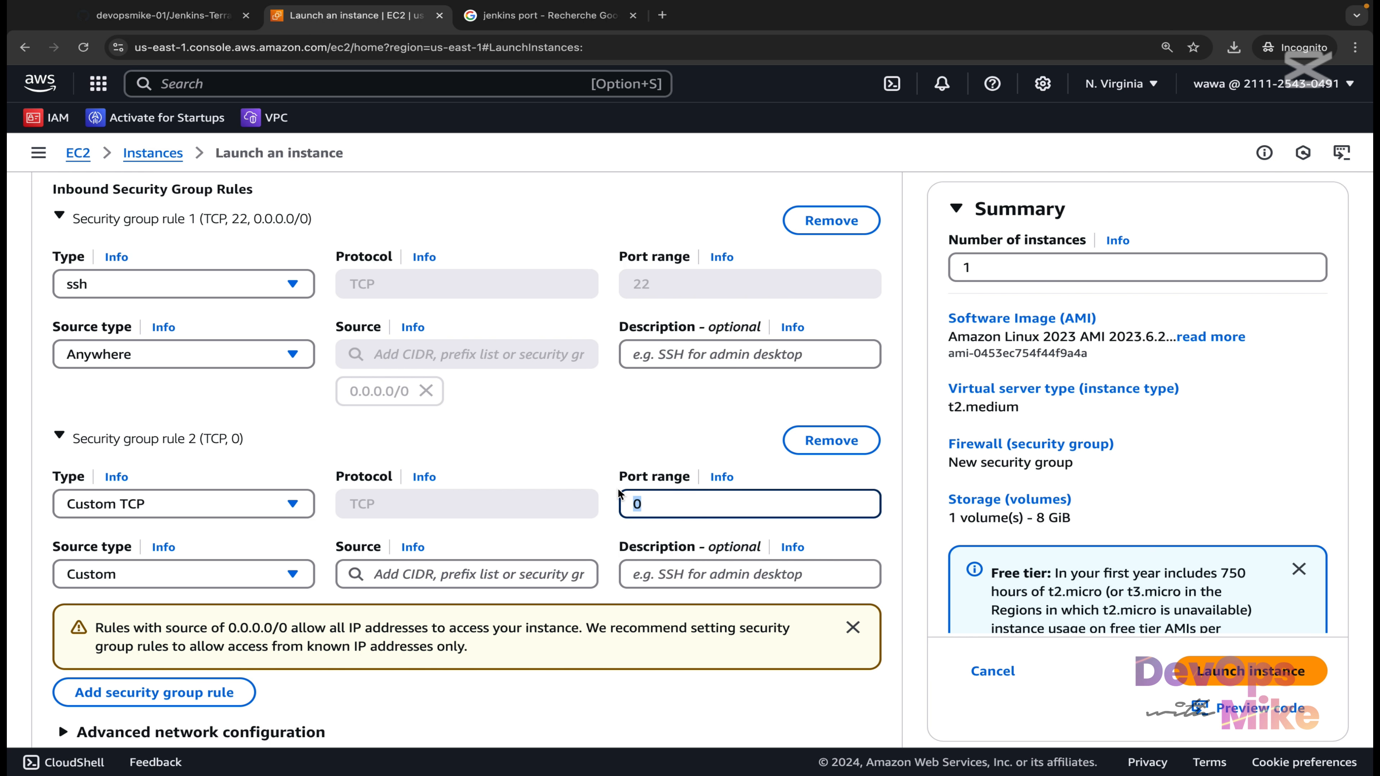
text(8080)
scroll(557, 514, down, 1)
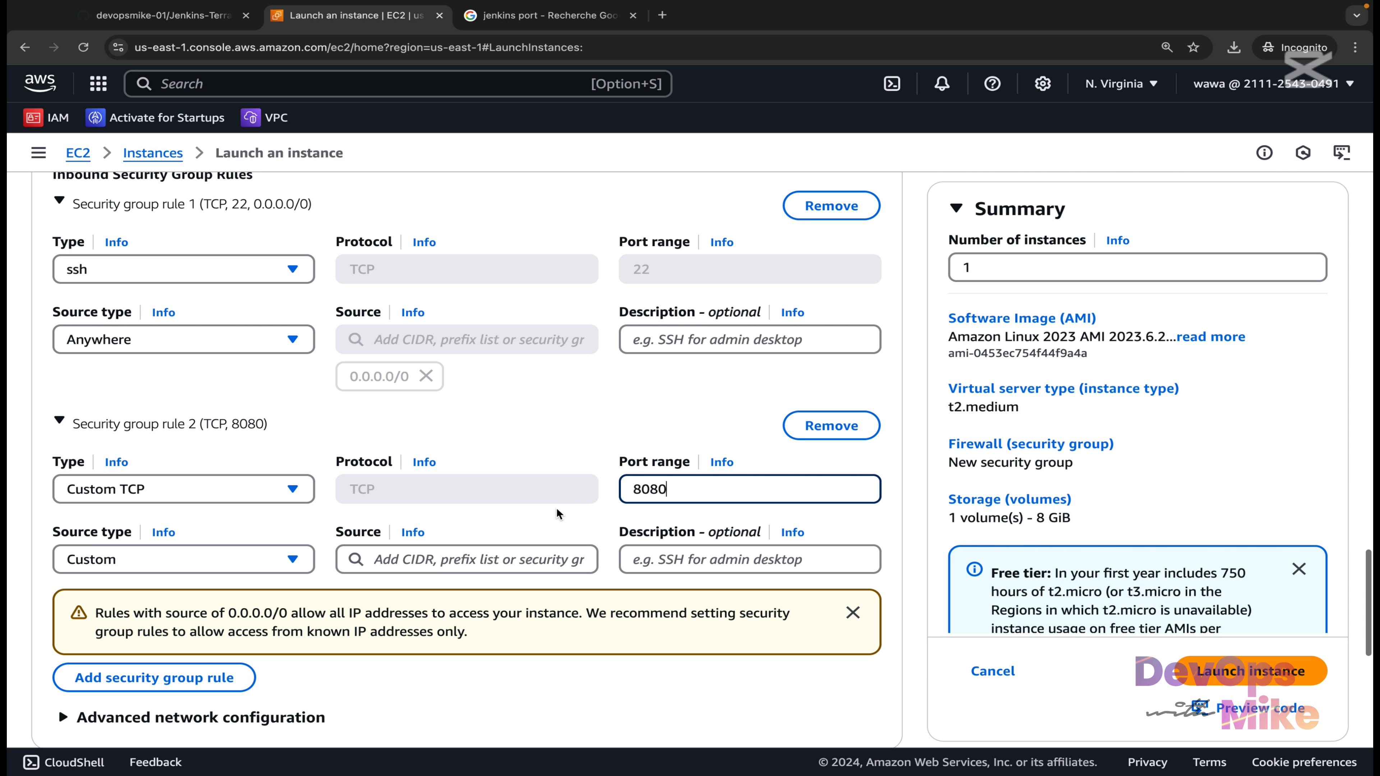
click(286, 568)
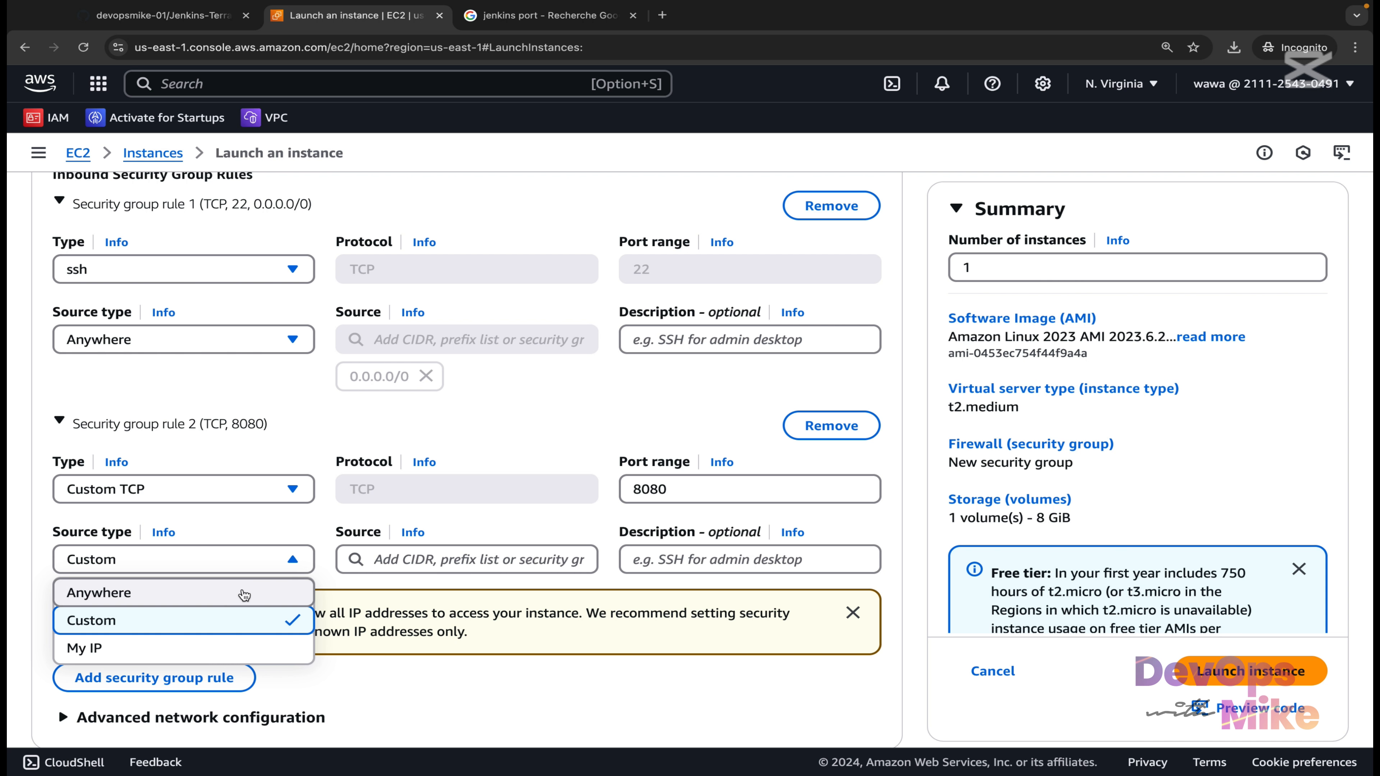
click(242, 592)
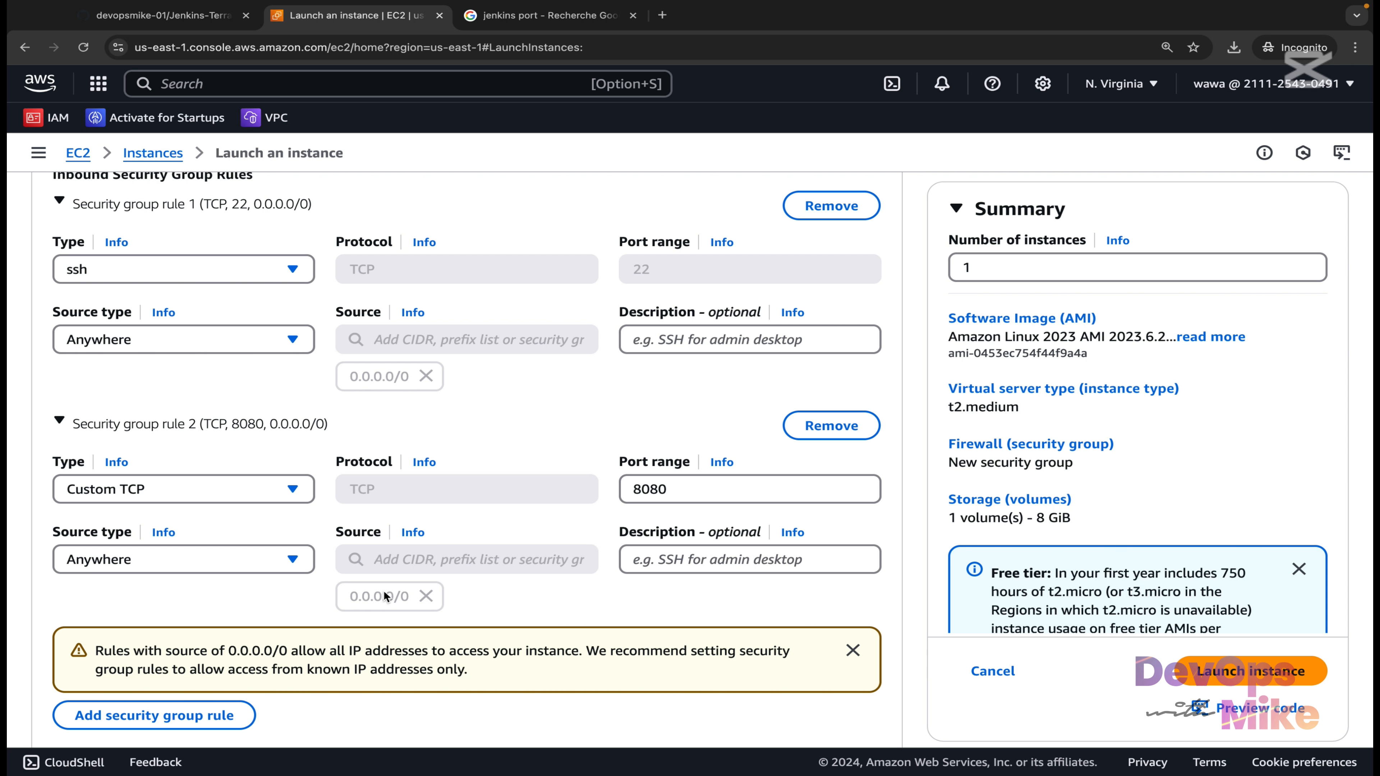
scroll(323, 459, up, 1)
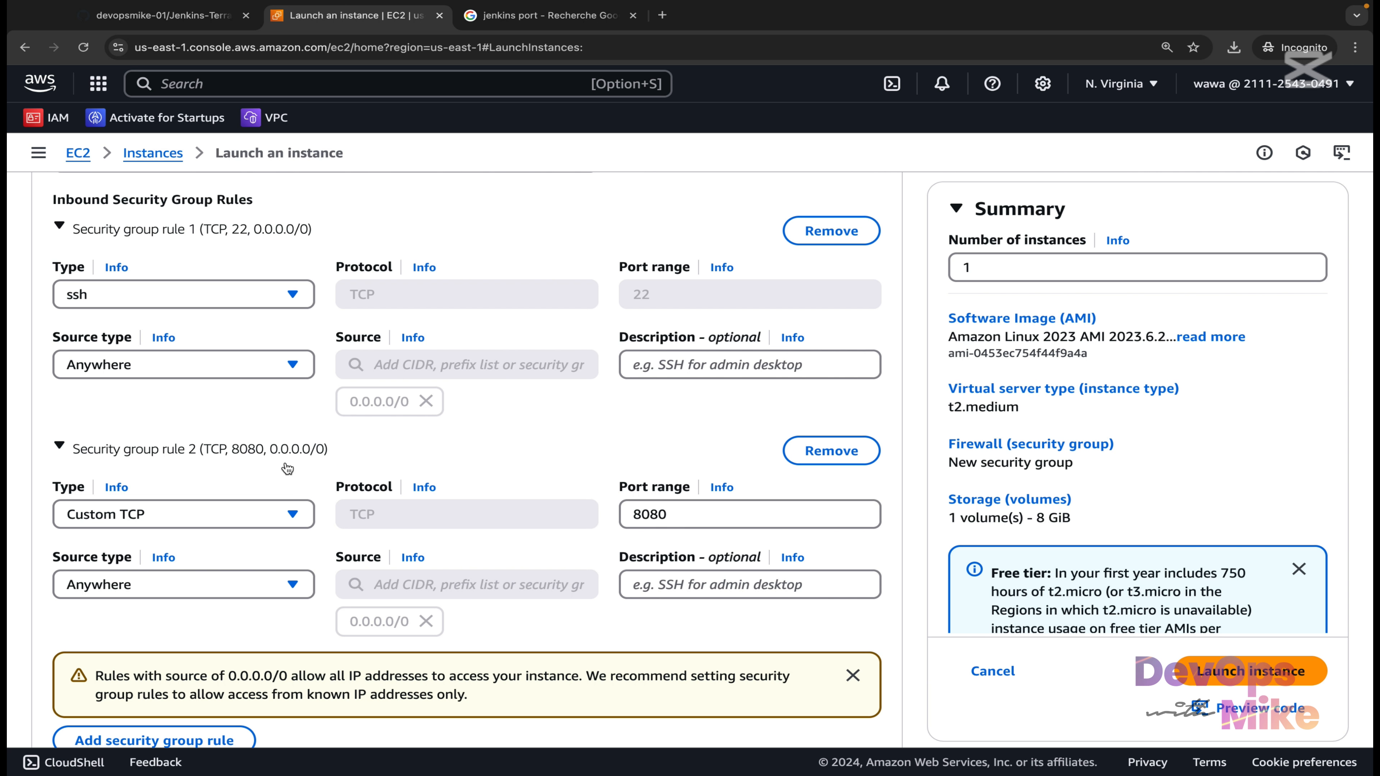
scroll(283, 456, down, 4)
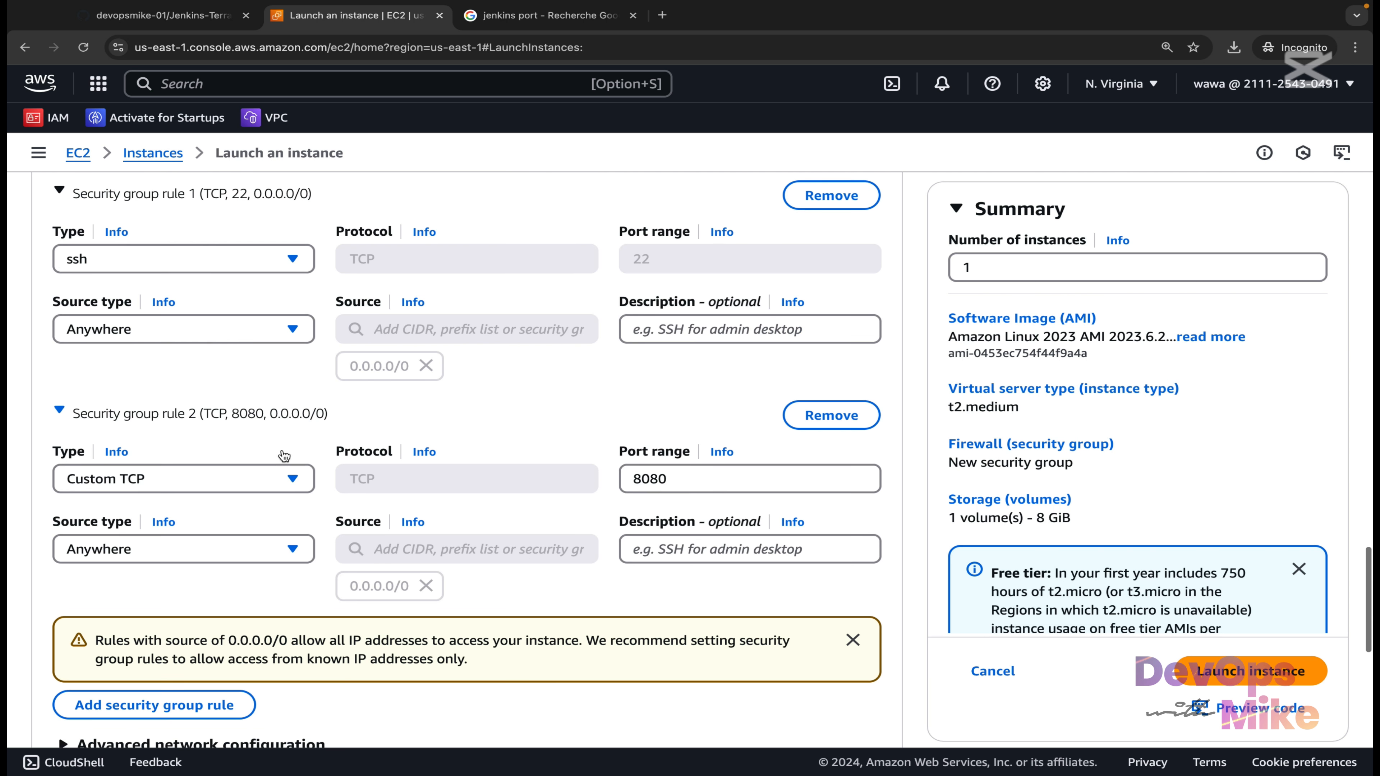
scroll(282, 455, down, 6)
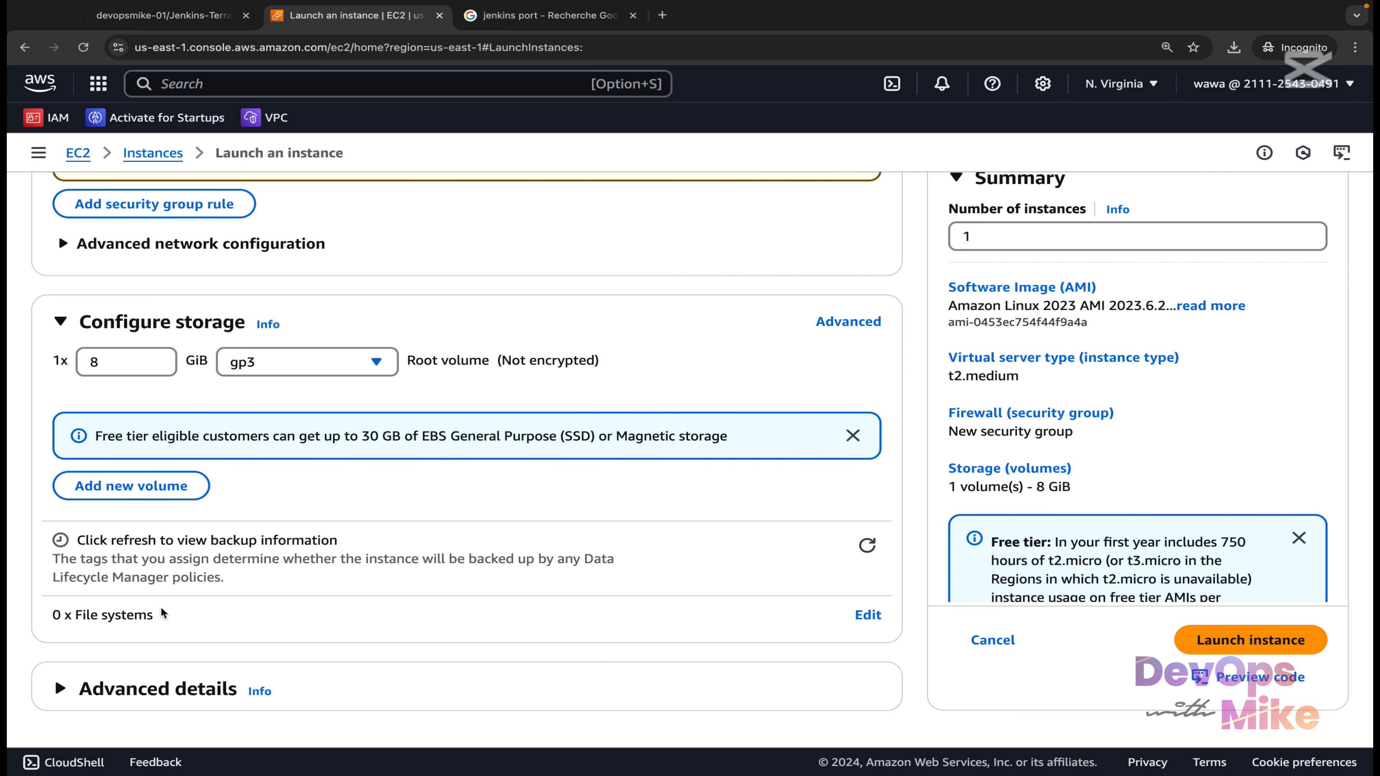
Expand Advanced details and put focus in the empty User data box.
click(62, 689)
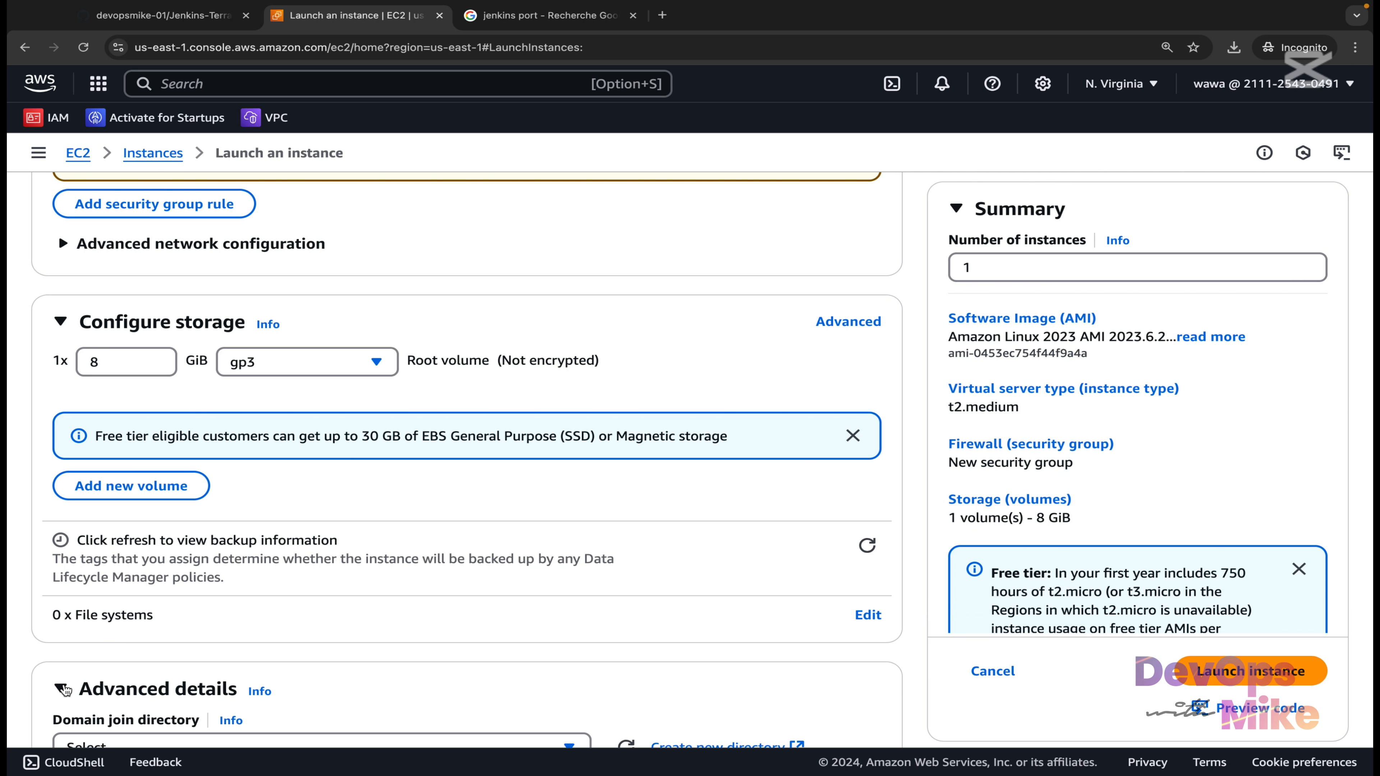
scroll(197, 612, down, 14)
scroll(197, 612, up, 5)
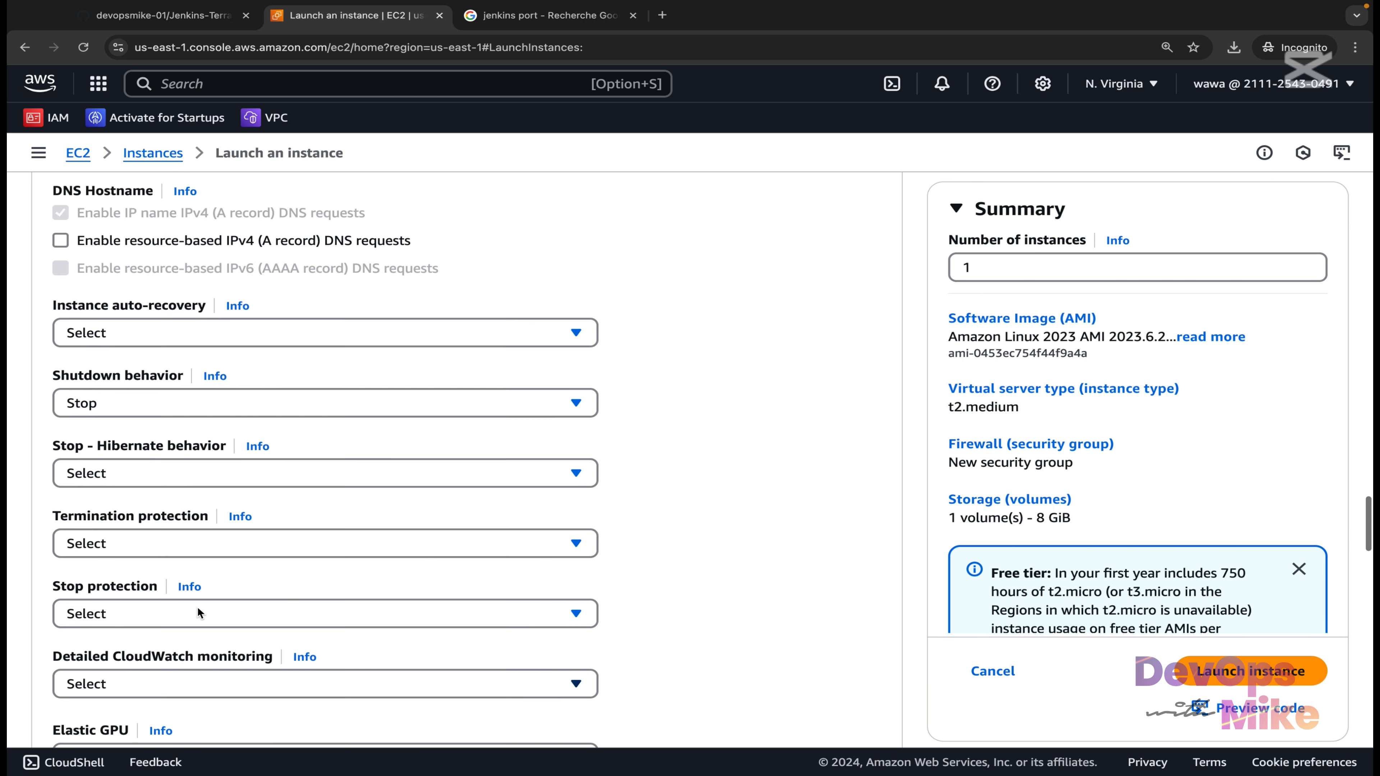
scroll(61, 691, down, 7)
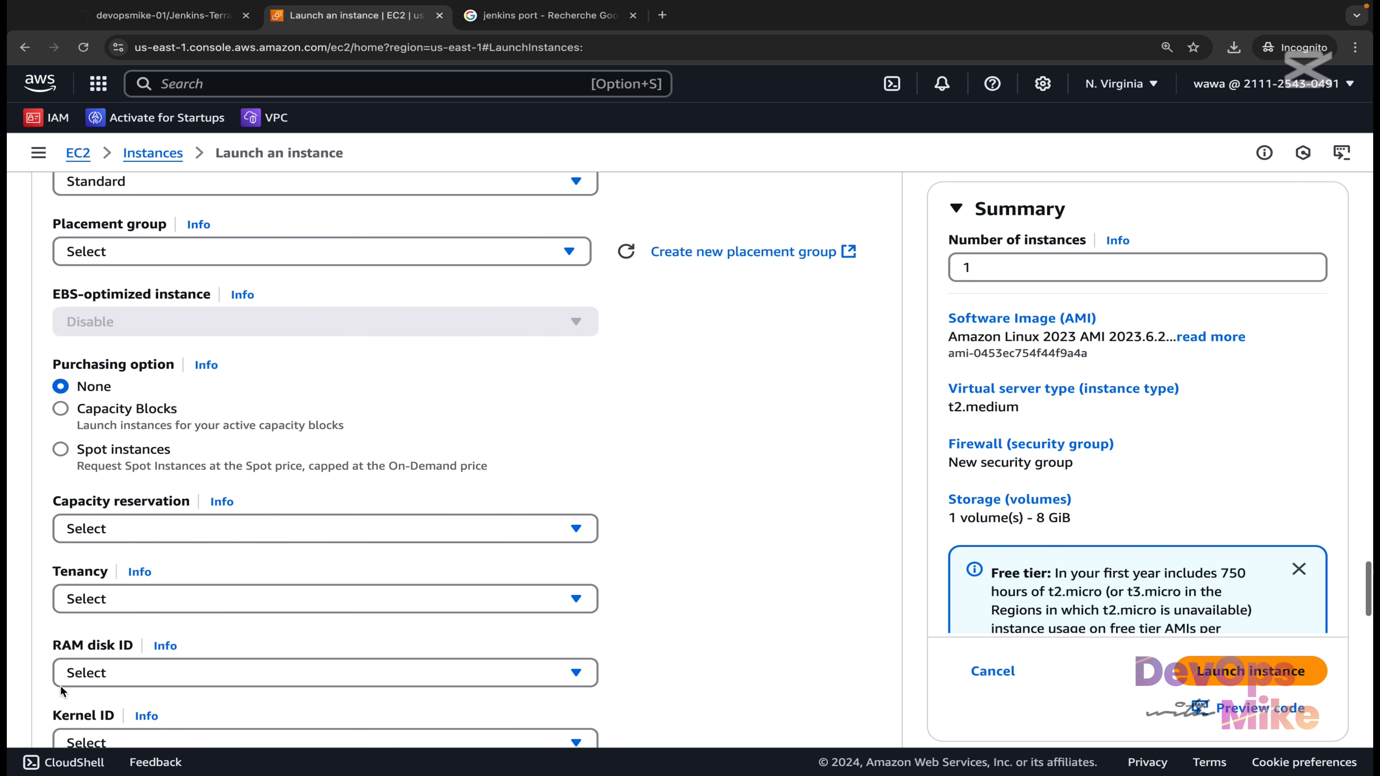
scroll(62, 691, down, 10)
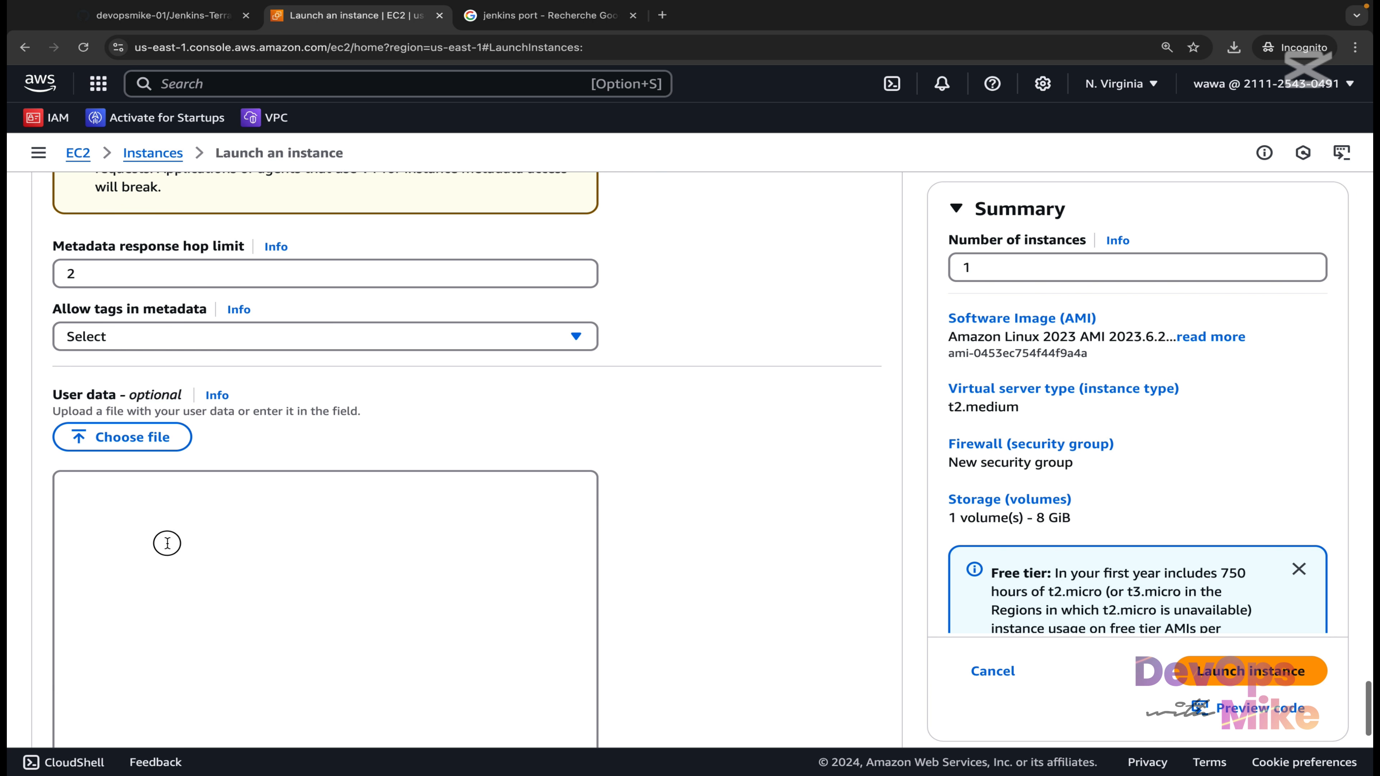
click(133, 509)
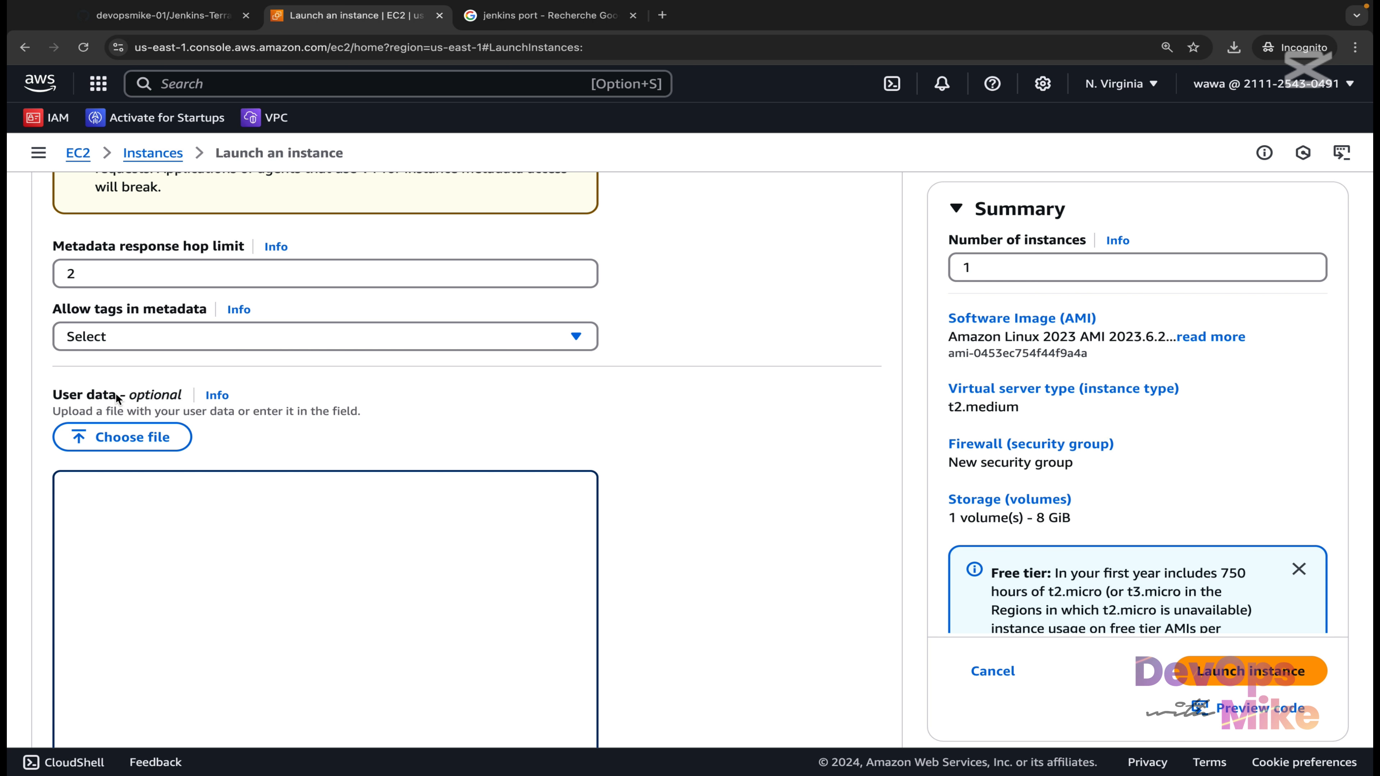
click(171, 19)
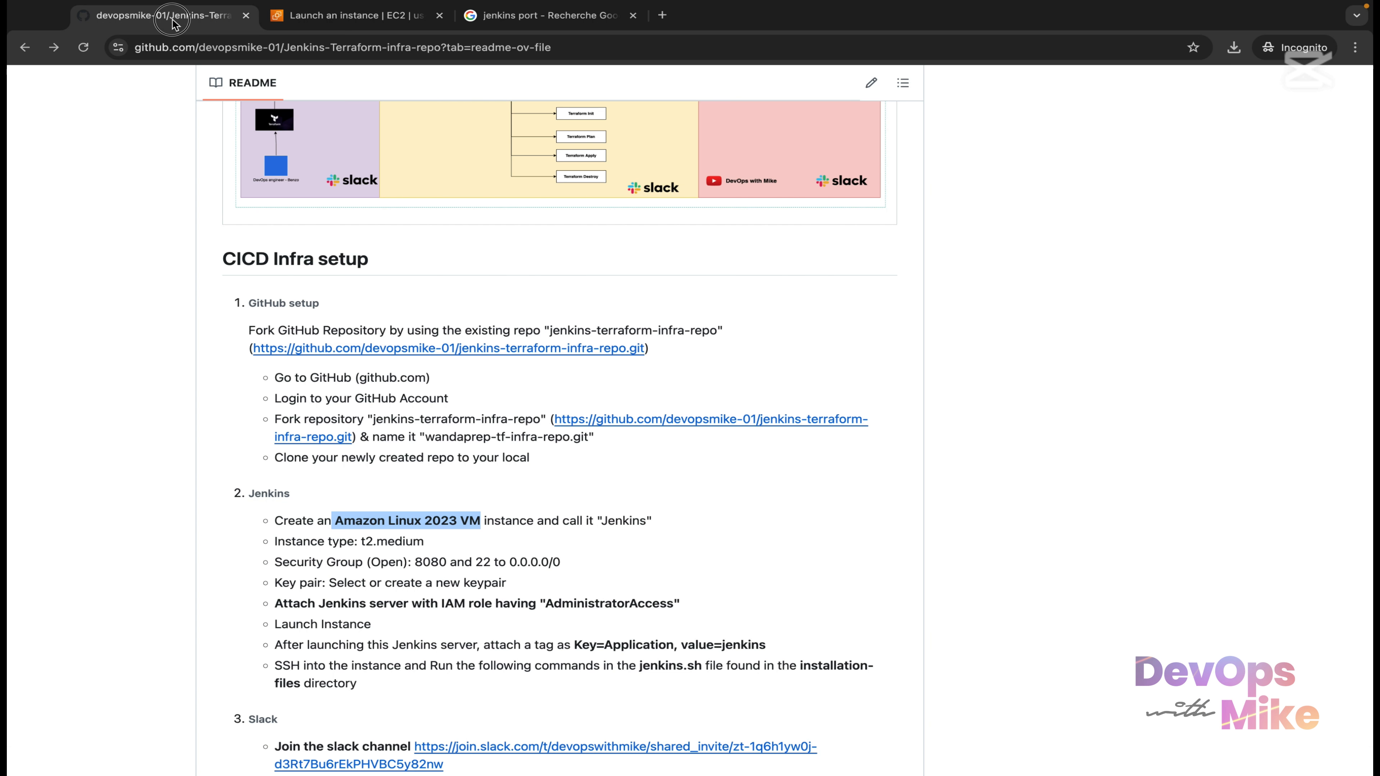
Open installation-files/jenkins.sh and review the repo setup, Jenkins key import and yum upgrade lines.
scroll(302, 359, up, 15)
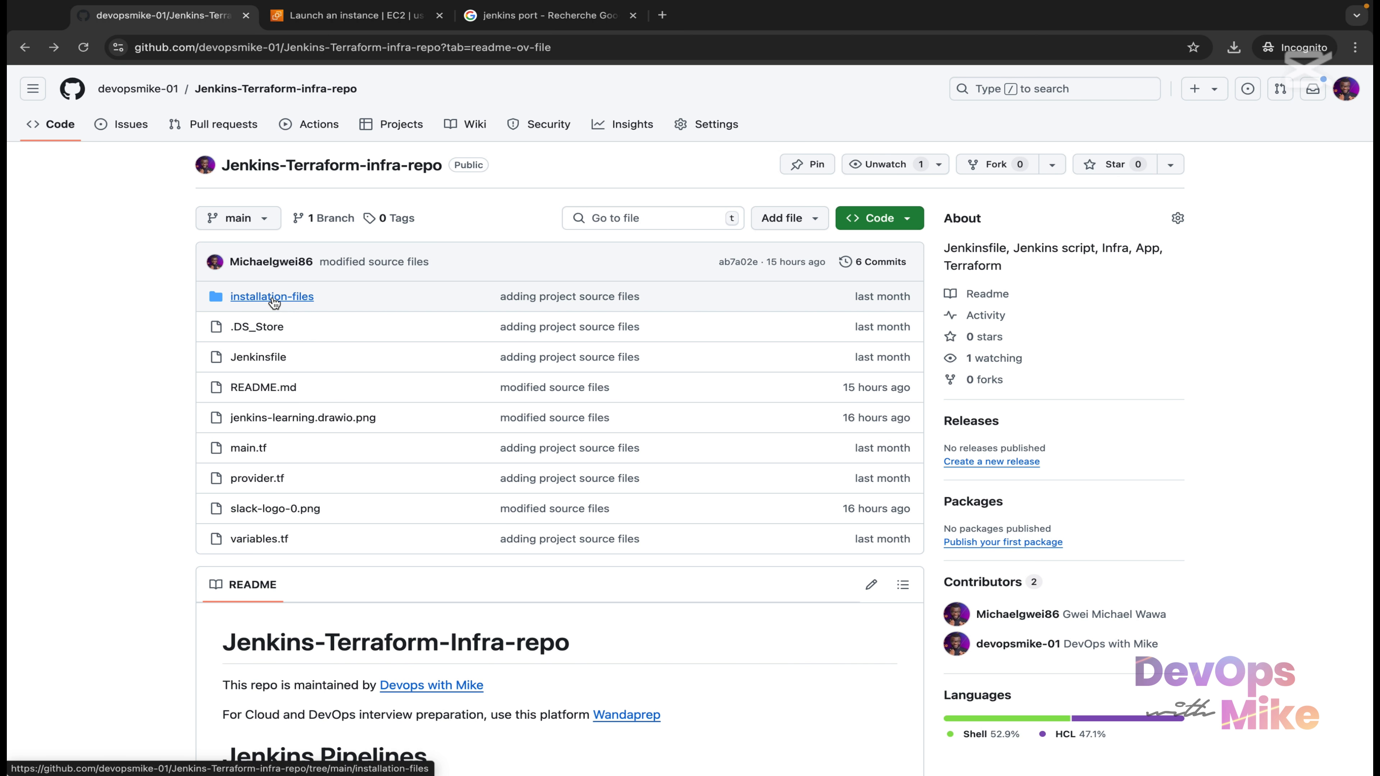
click(274, 299)
click(340, 316)
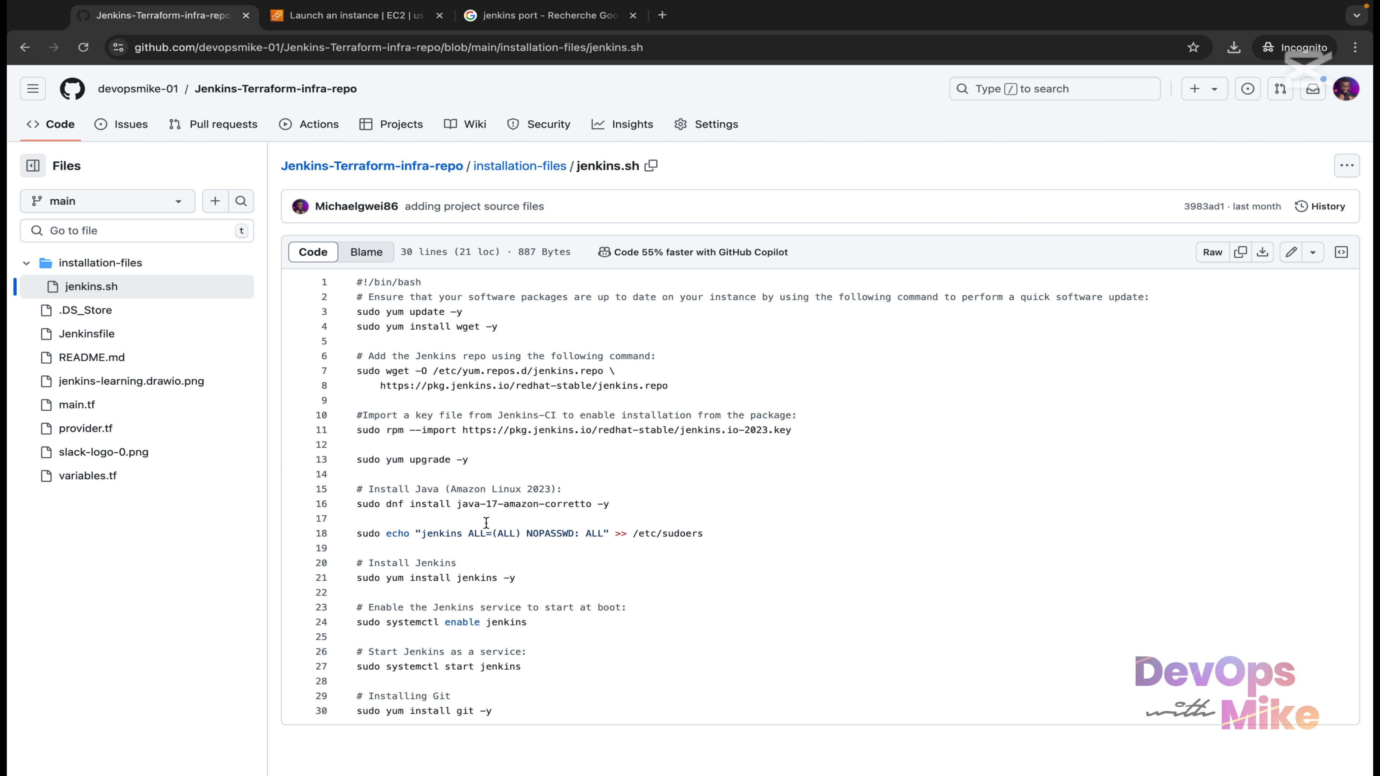
scroll(486, 522, down, 1)
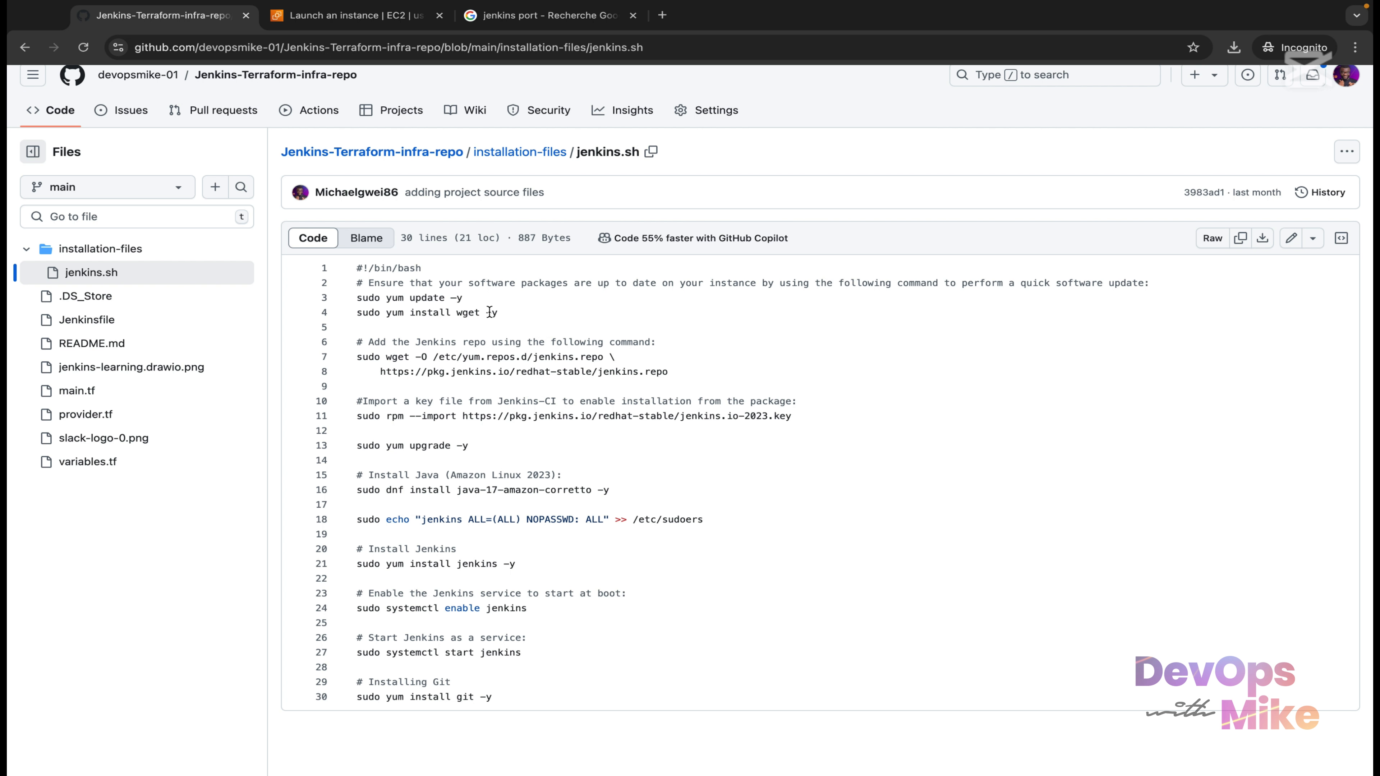
drag(515, 316, 351, 306)
drag(464, 319, 361, 315)
drag(690, 385, 351, 337)
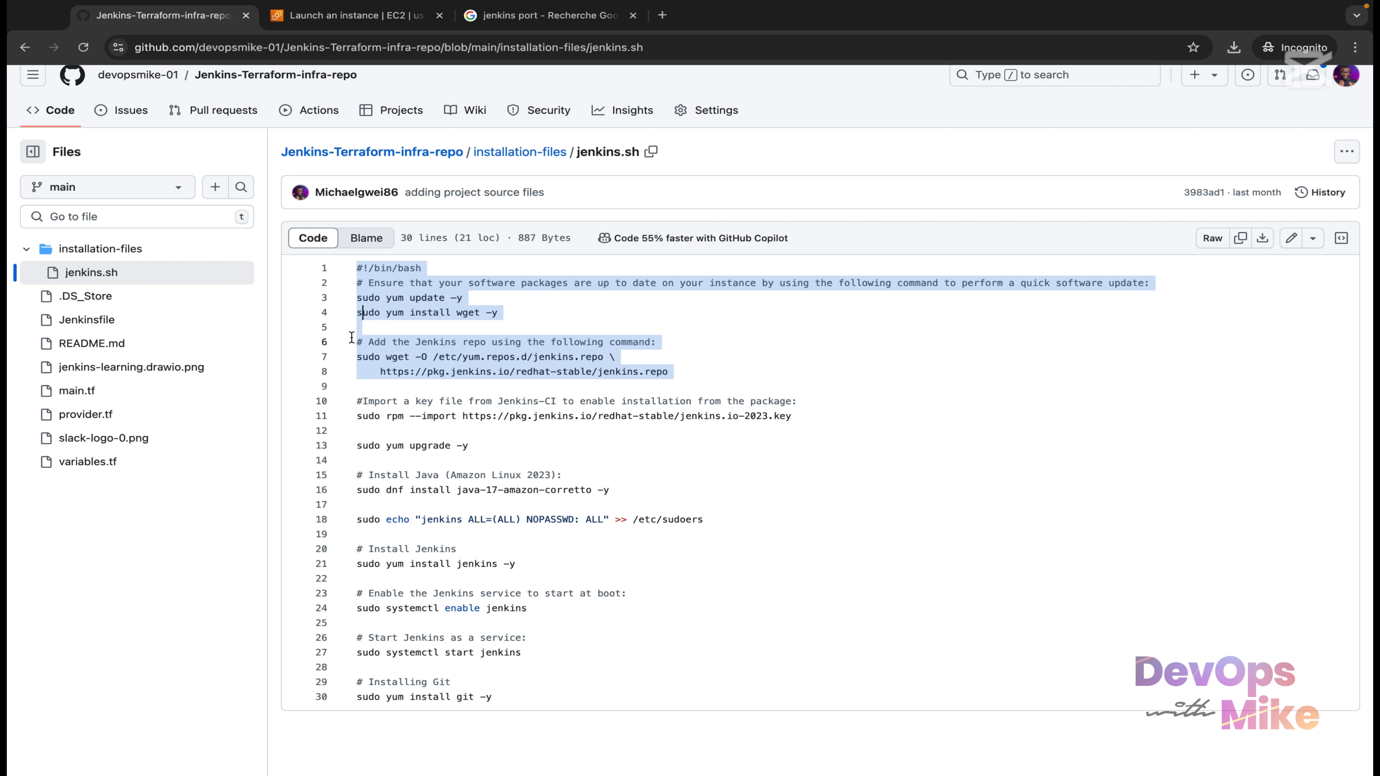
drag(809, 435, 345, 400)
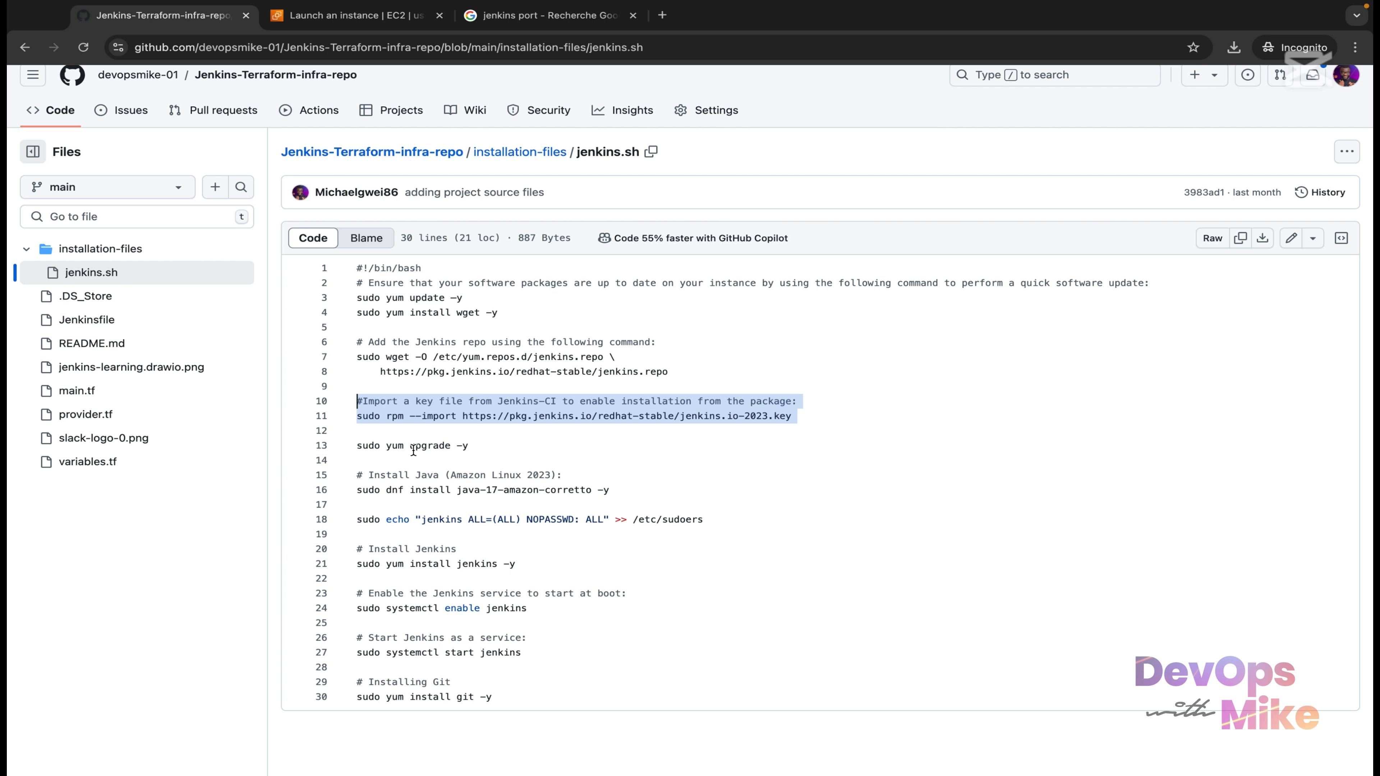
drag(470, 445, 341, 440)
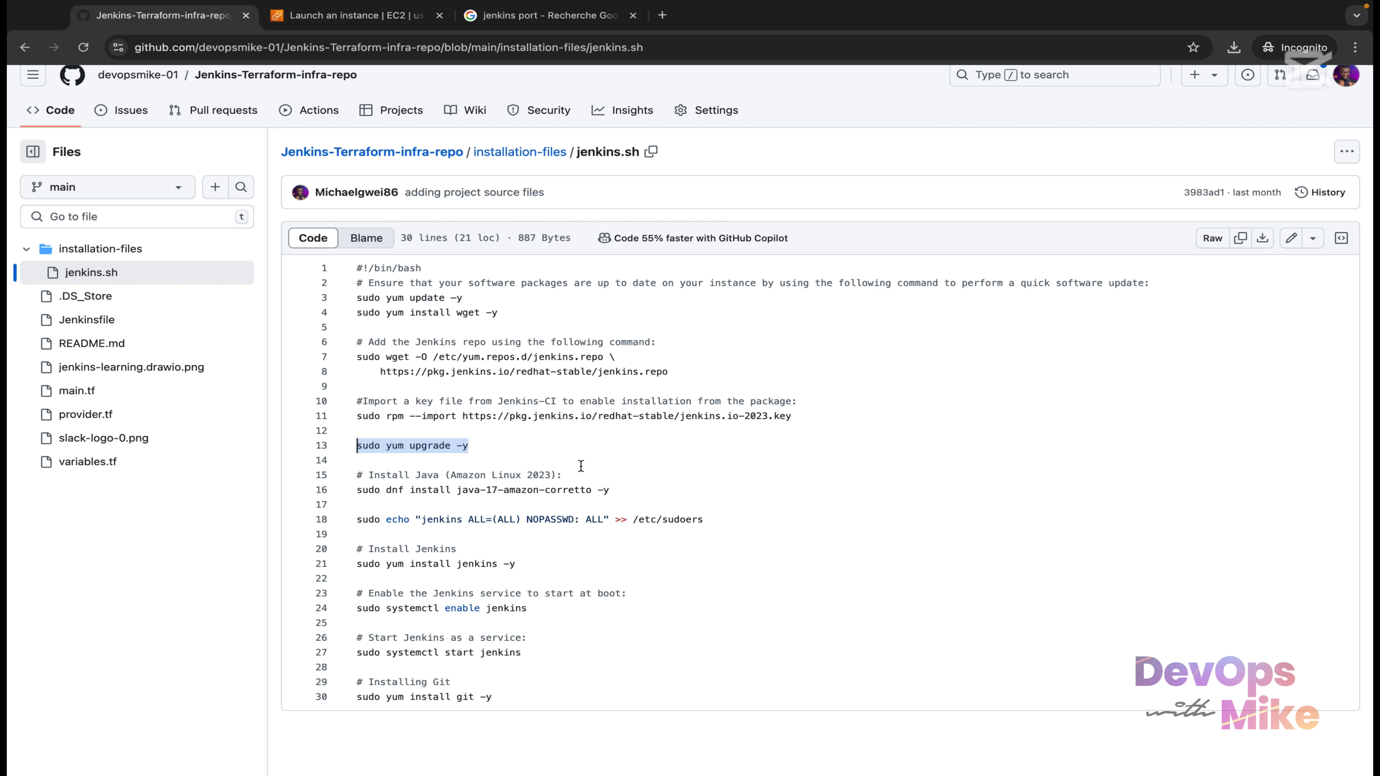
Review the Java 17, sudo, Jenkins install, enable, start and Git commands, then copy the raw file.
drag(628, 490, 376, 489)
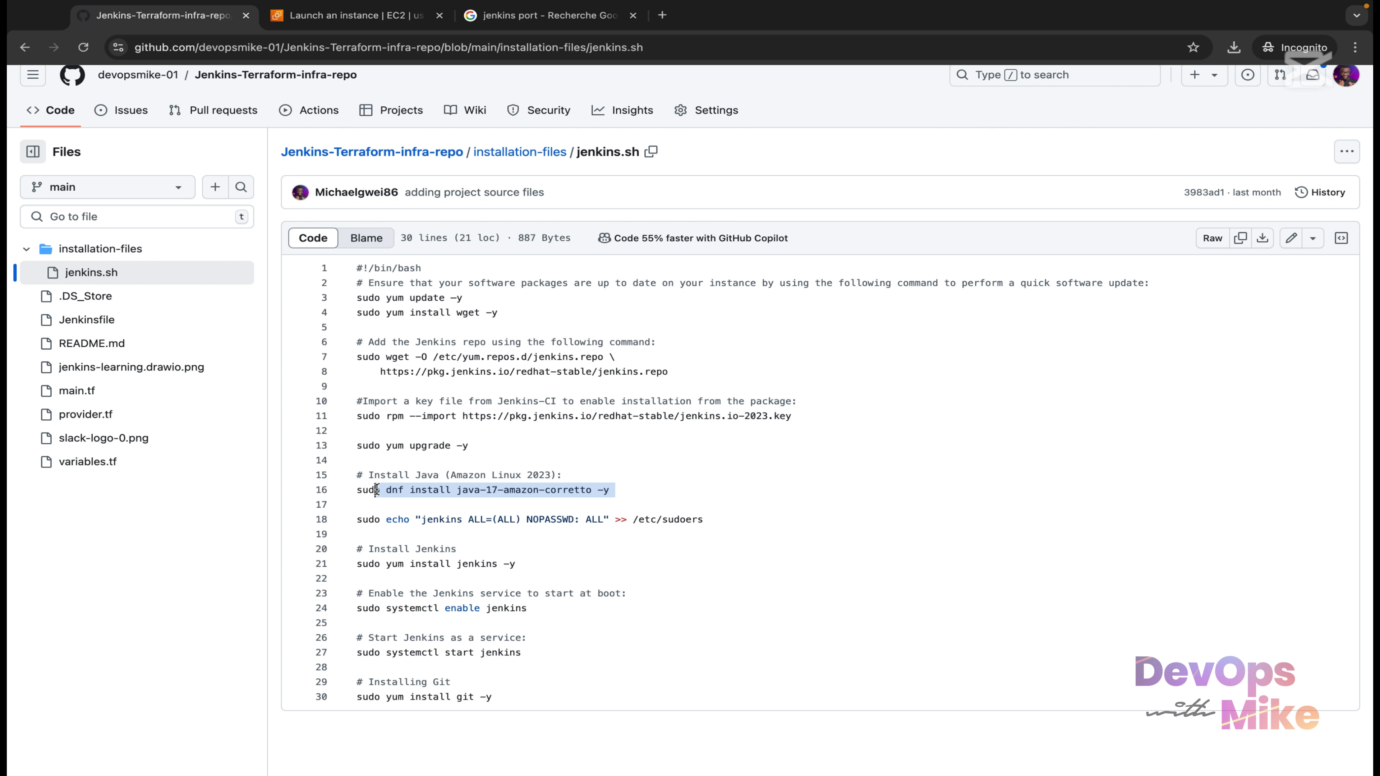
drag(723, 525, 343, 520)
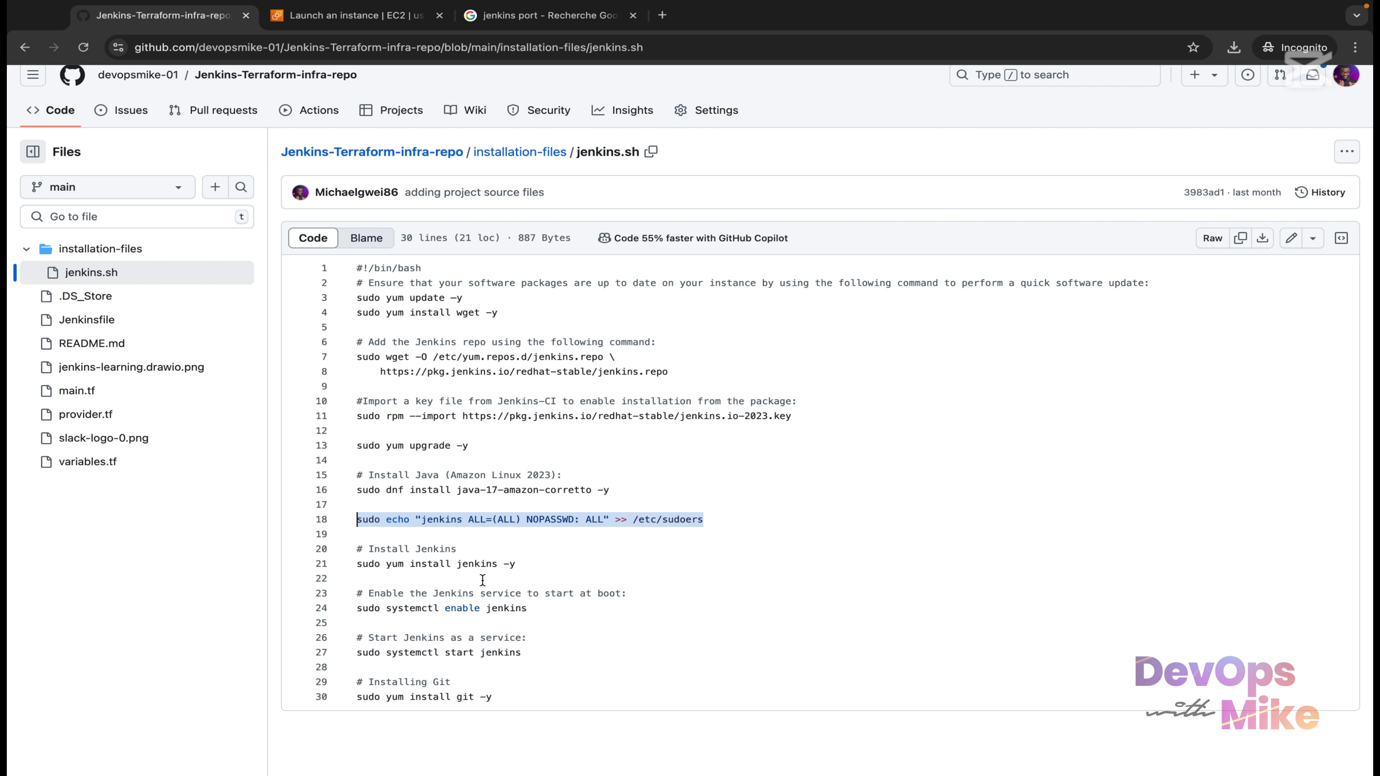
drag(517, 564, 354, 560)
drag(537, 612, 348, 600)
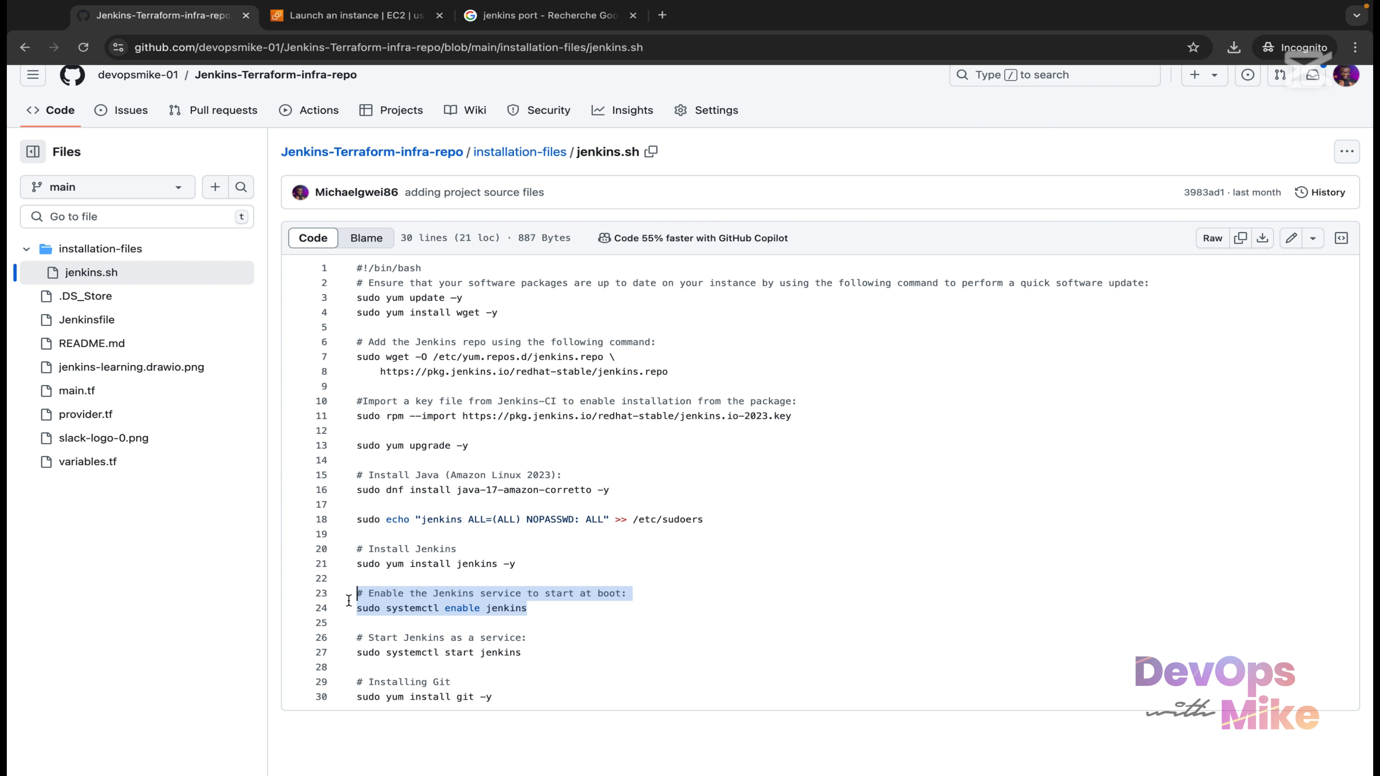
drag(537, 654, 343, 647)
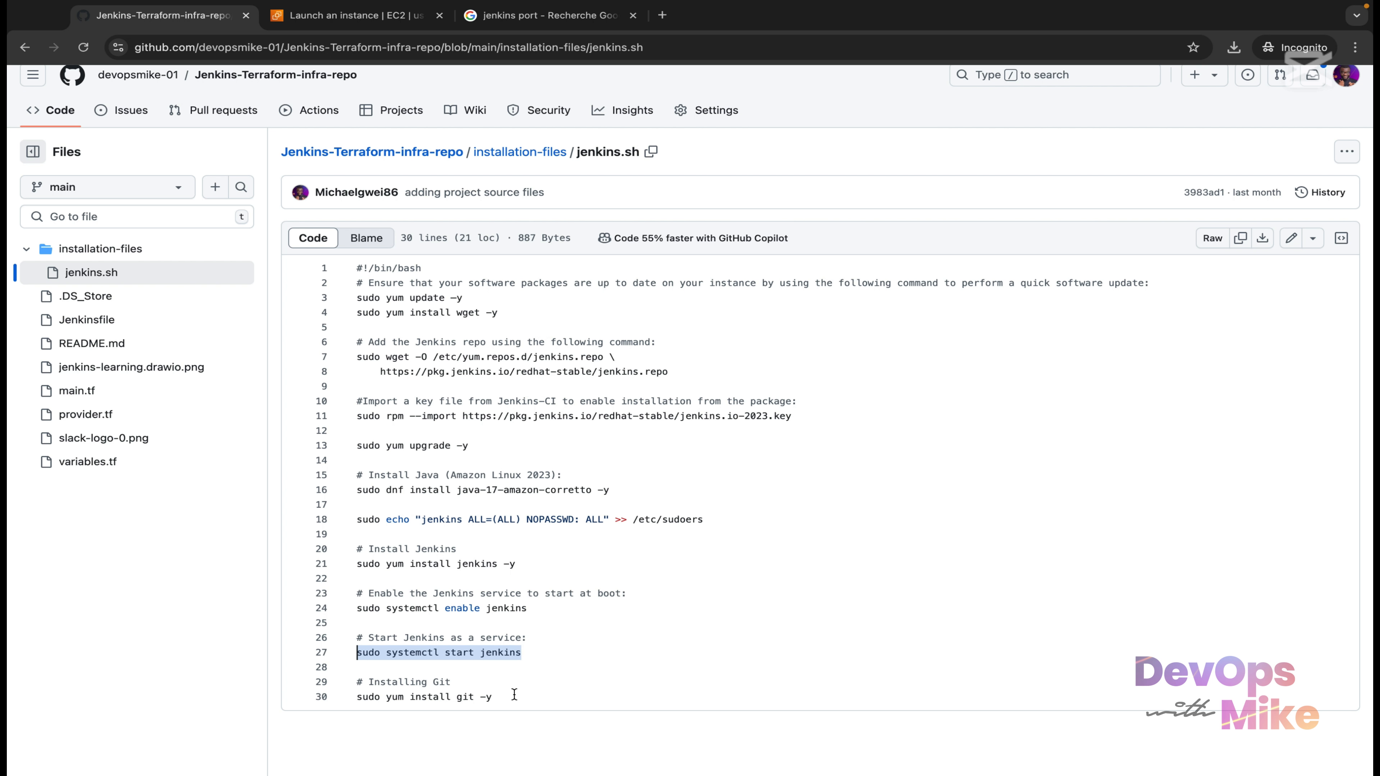
drag(514, 694, 359, 693)
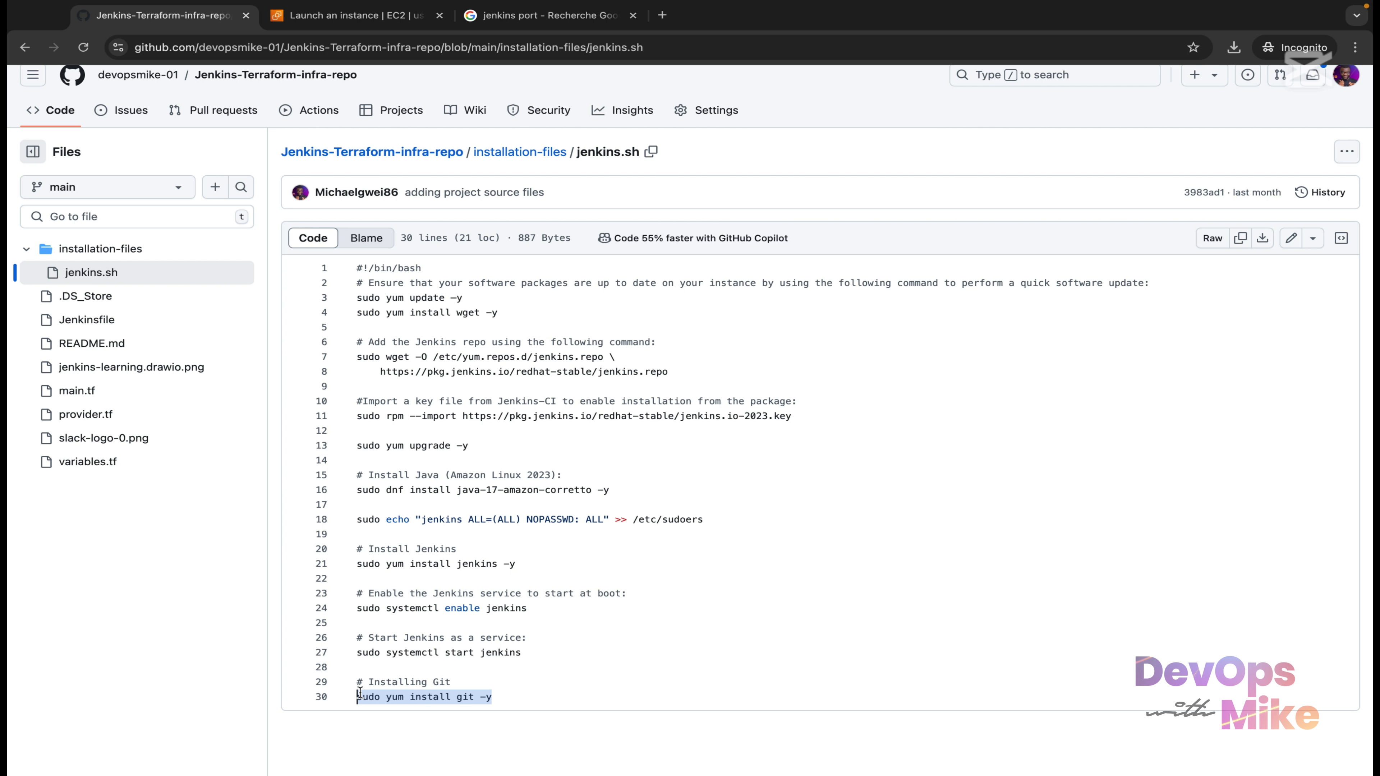
drag(512, 676, 357, 275)
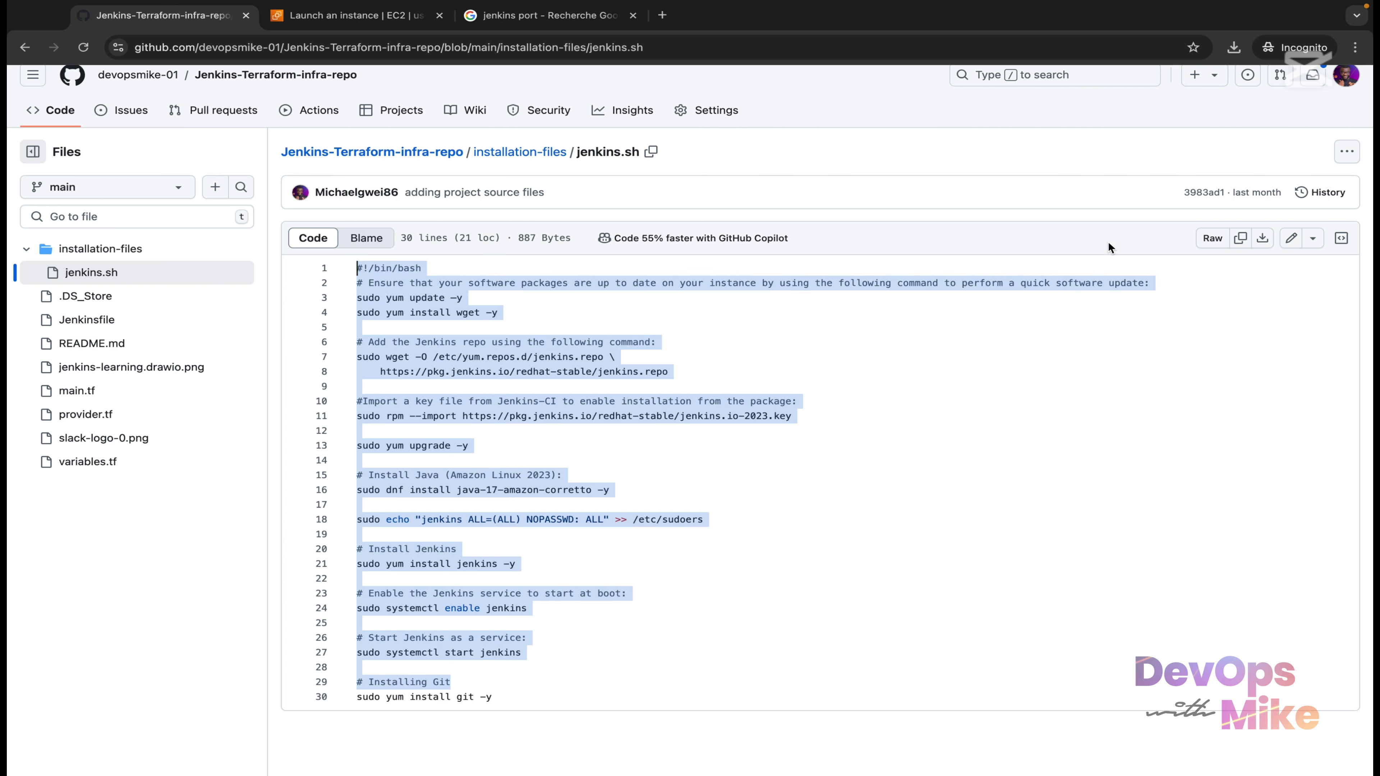
click(1241, 238)
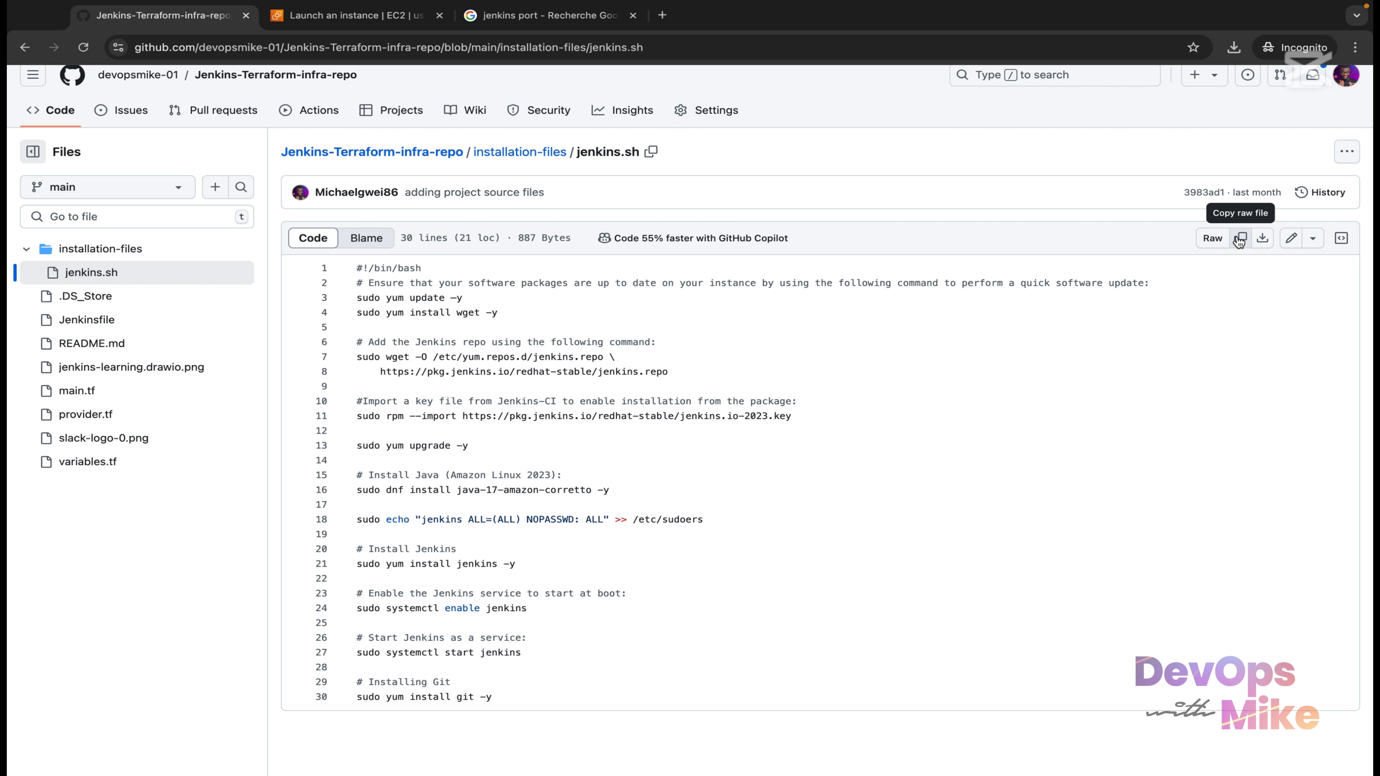
Paste the copied jenkins.sh install script into the launch form's User data box.
click(417, 17)
key(super+v)
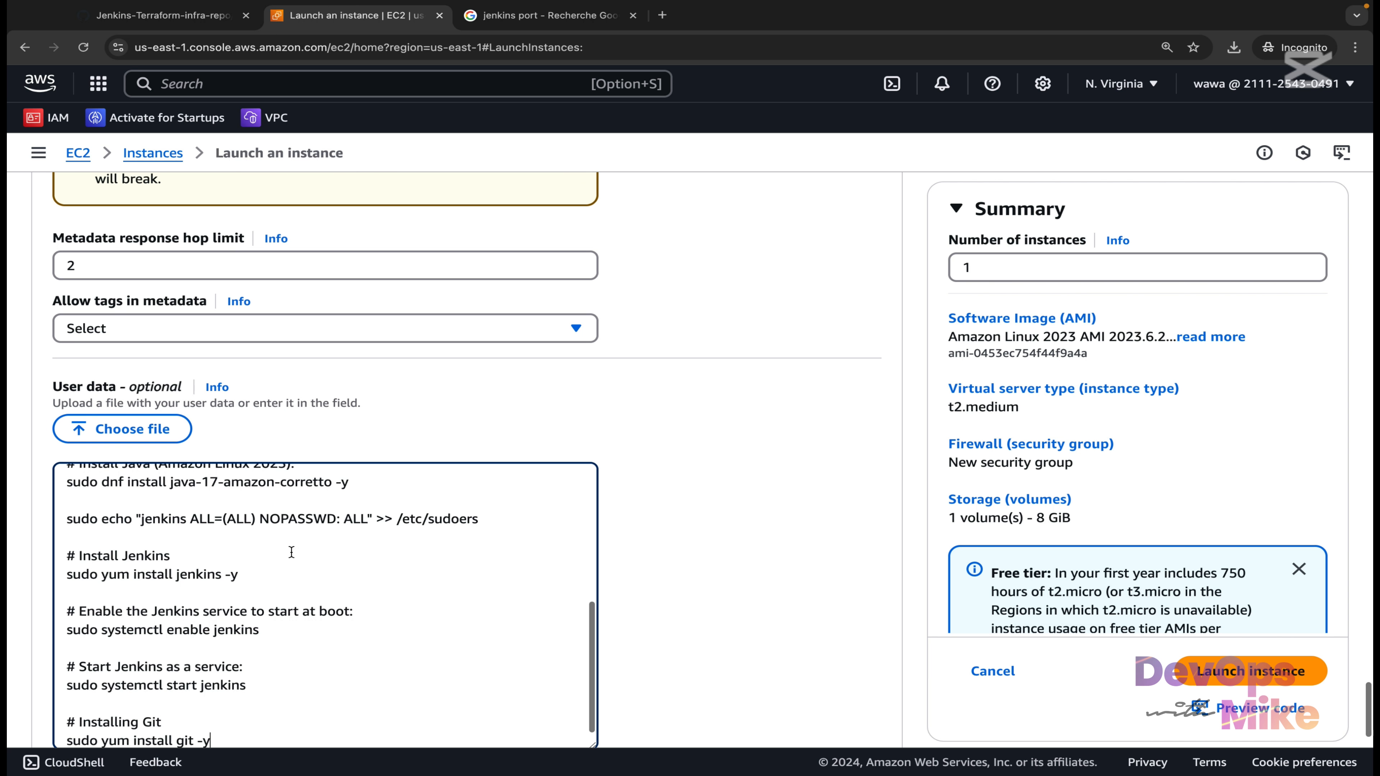
scroll(291, 552, down, 1)
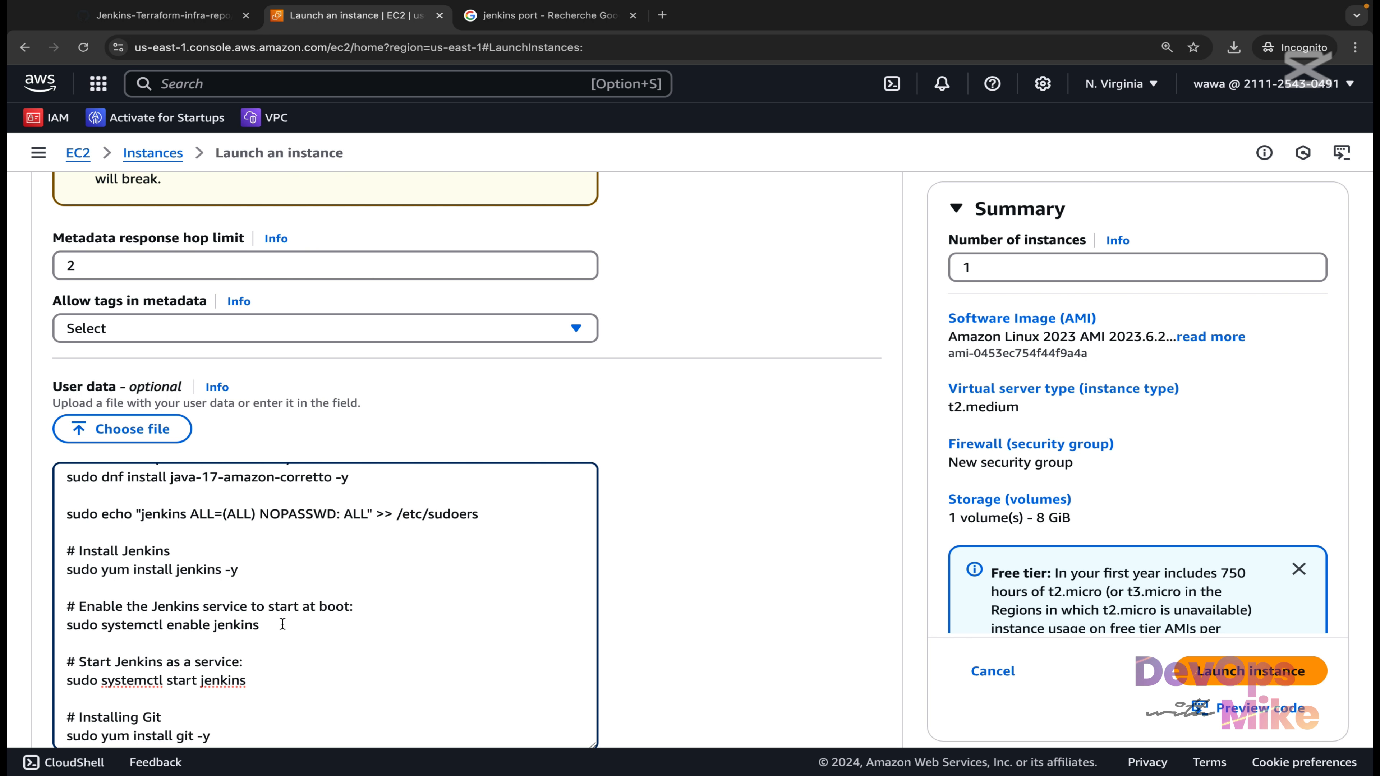
scroll(381, 506, up, 10)
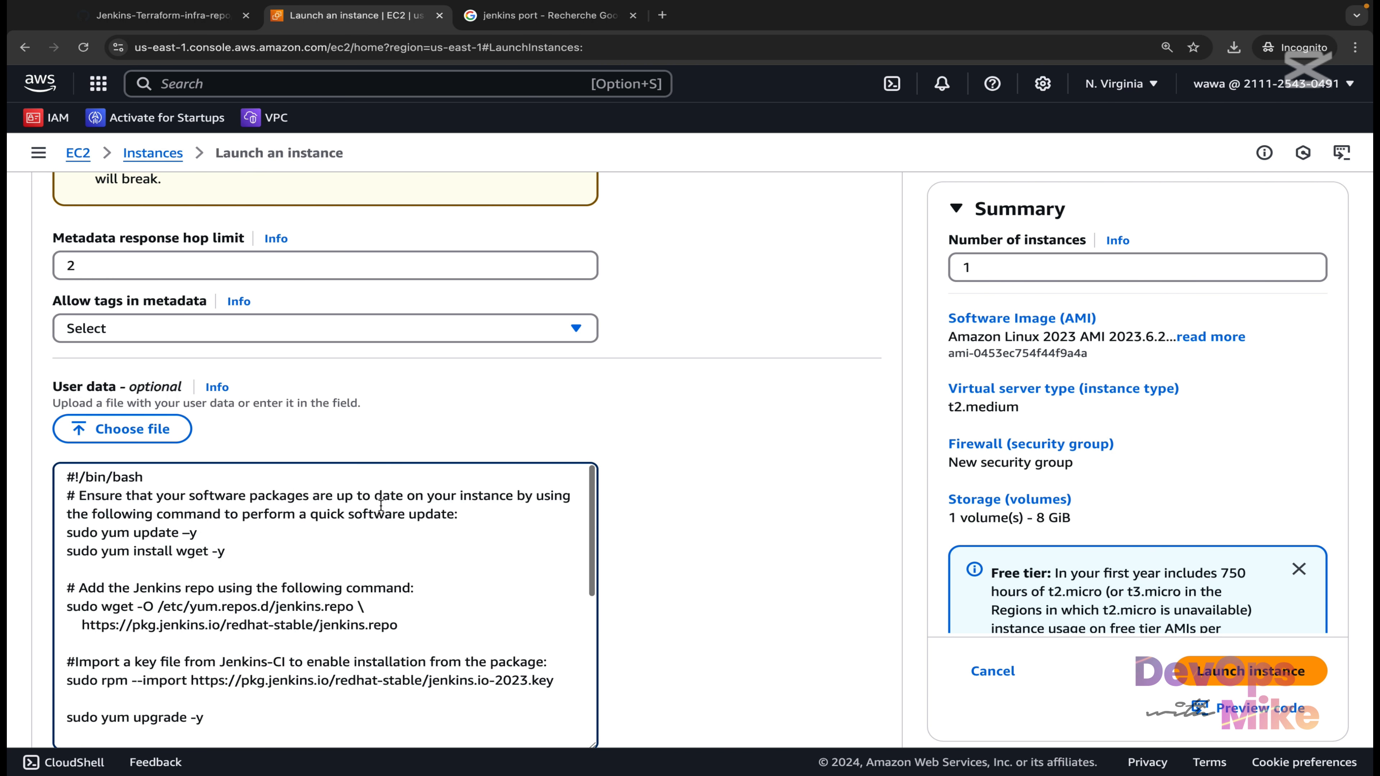
scroll(381, 506, up, 20)
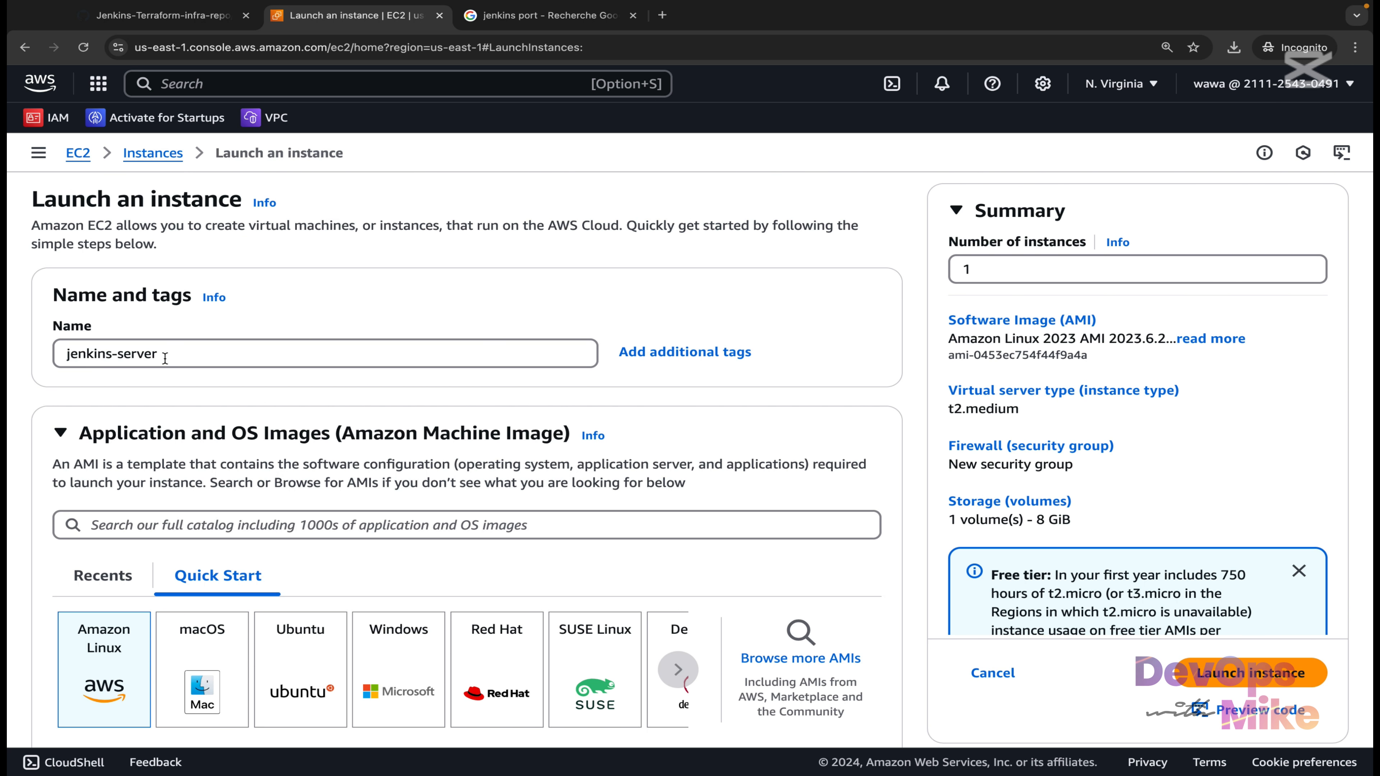
Review the jenkins-server name, AMI, instance type and key pair in the launch form.
triple_click(194, 350)
scroll(256, 471, down, 8)
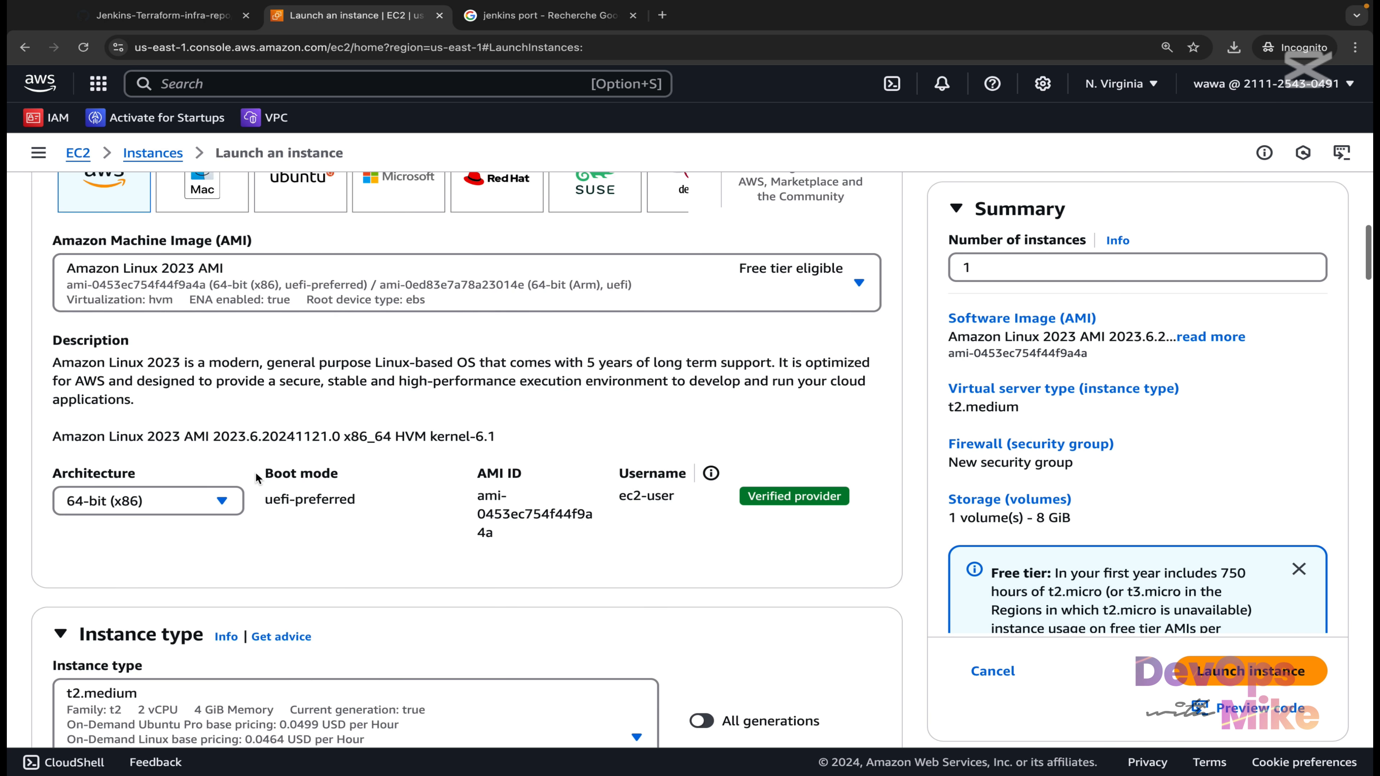
scroll(255, 471, up, 2)
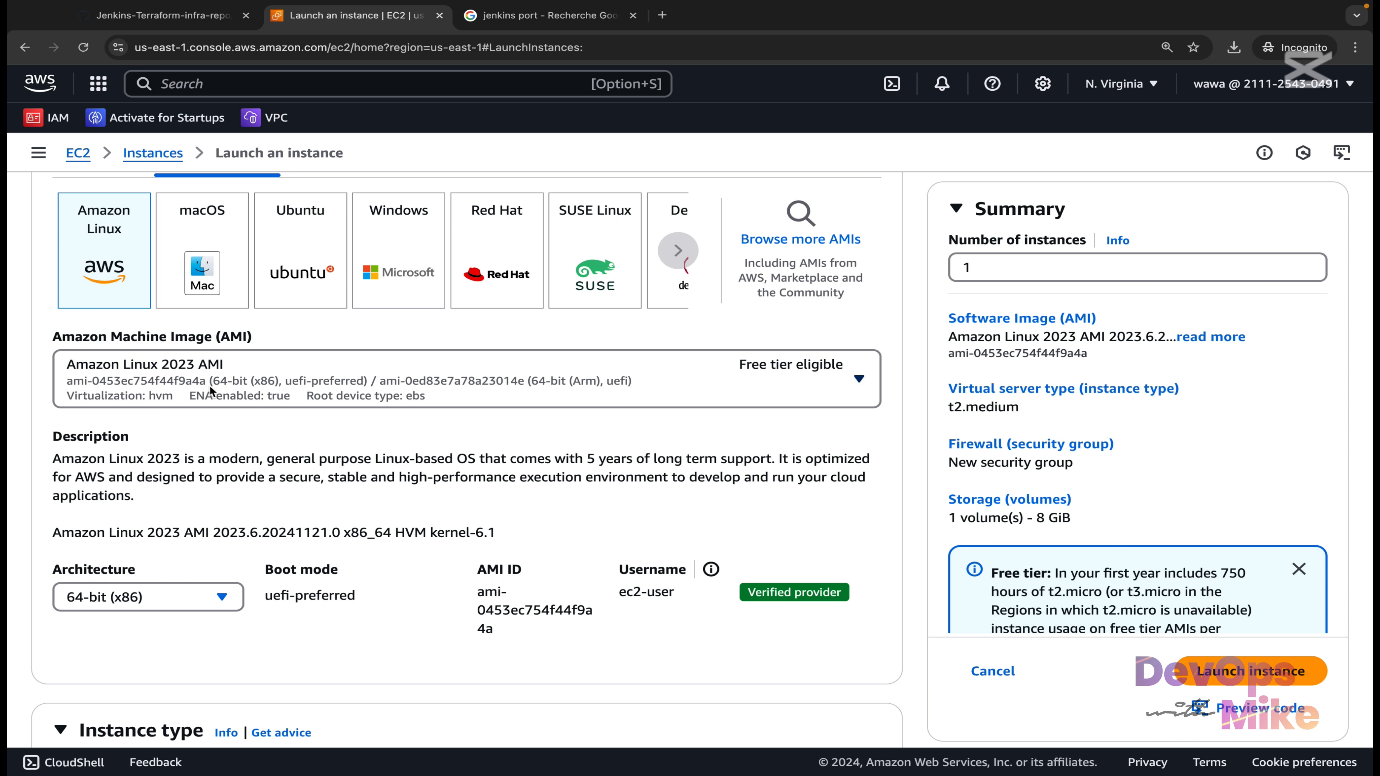
scroll(209, 384, down, 5)
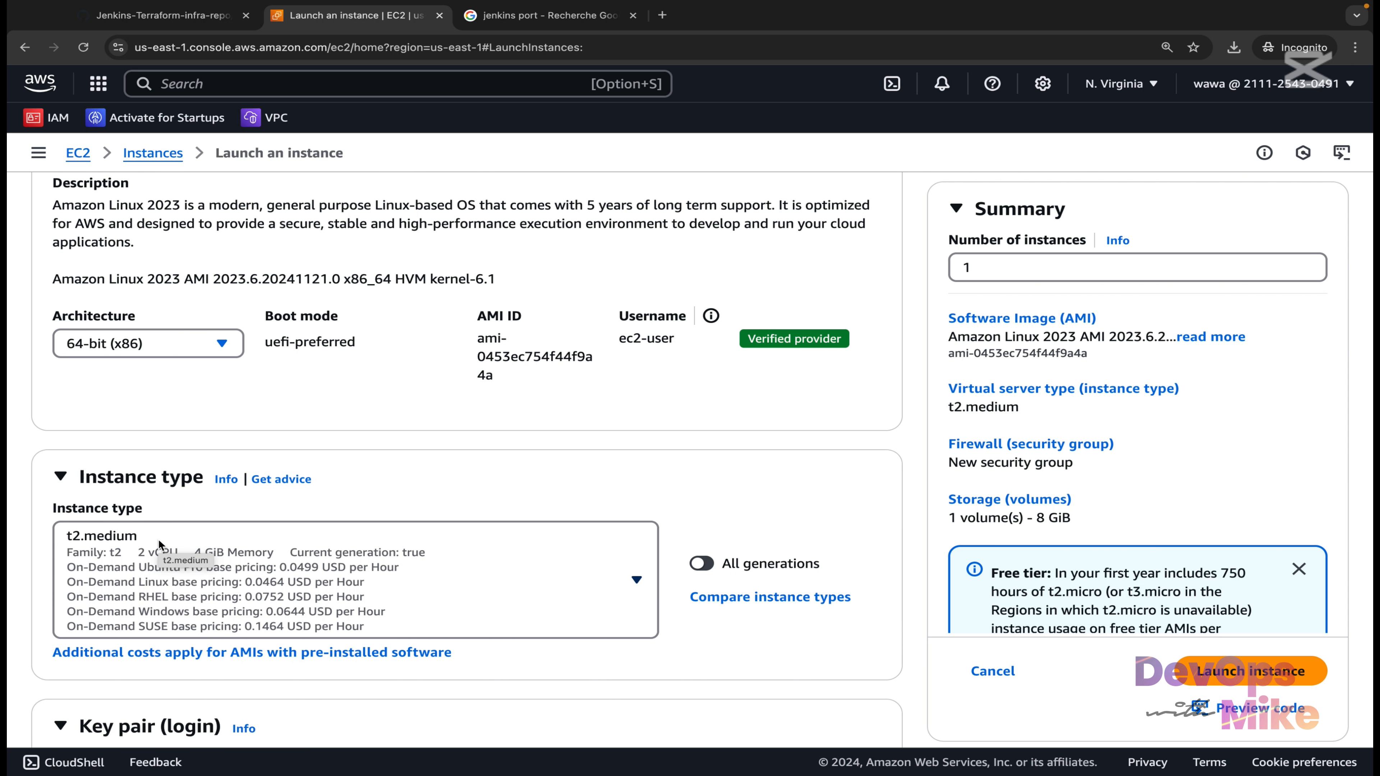
scroll(159, 540, down, 6)
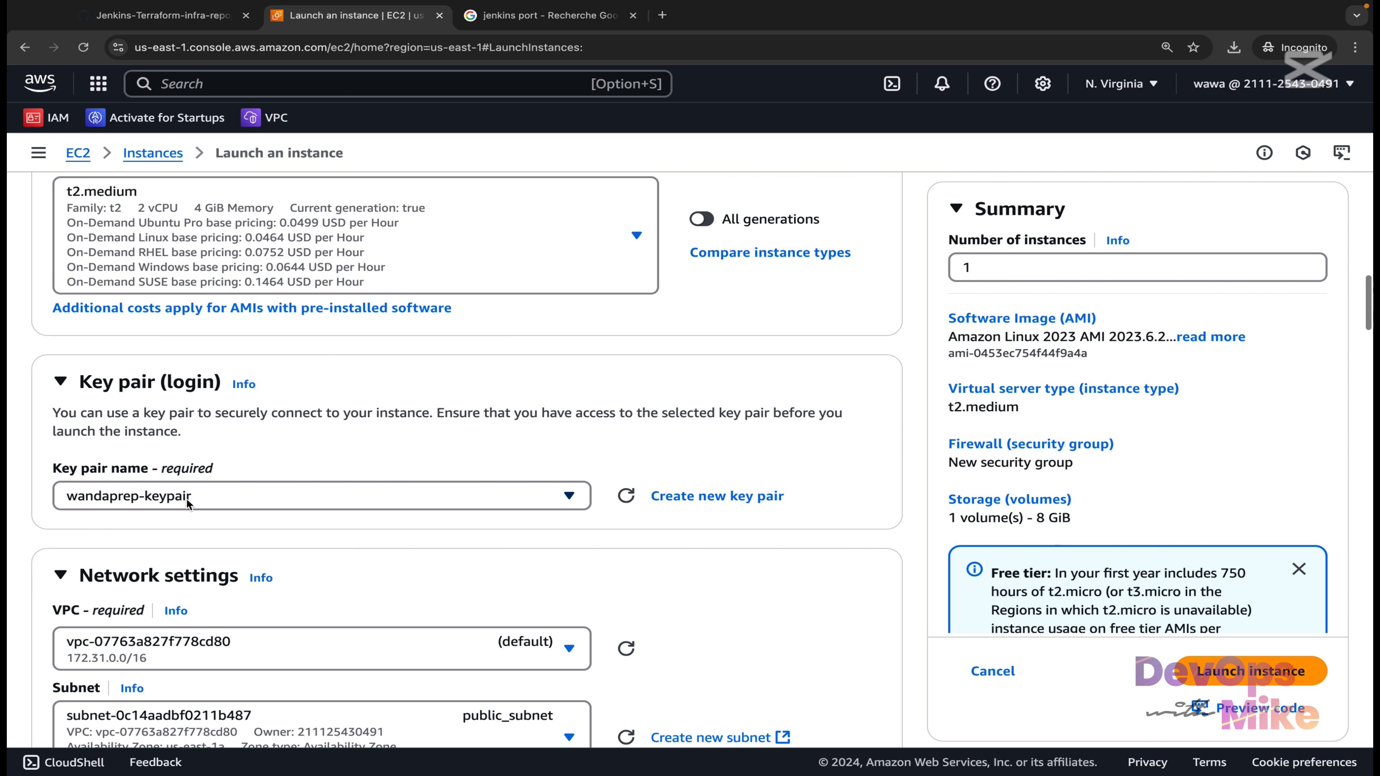
scroll(186, 498, down, 5)
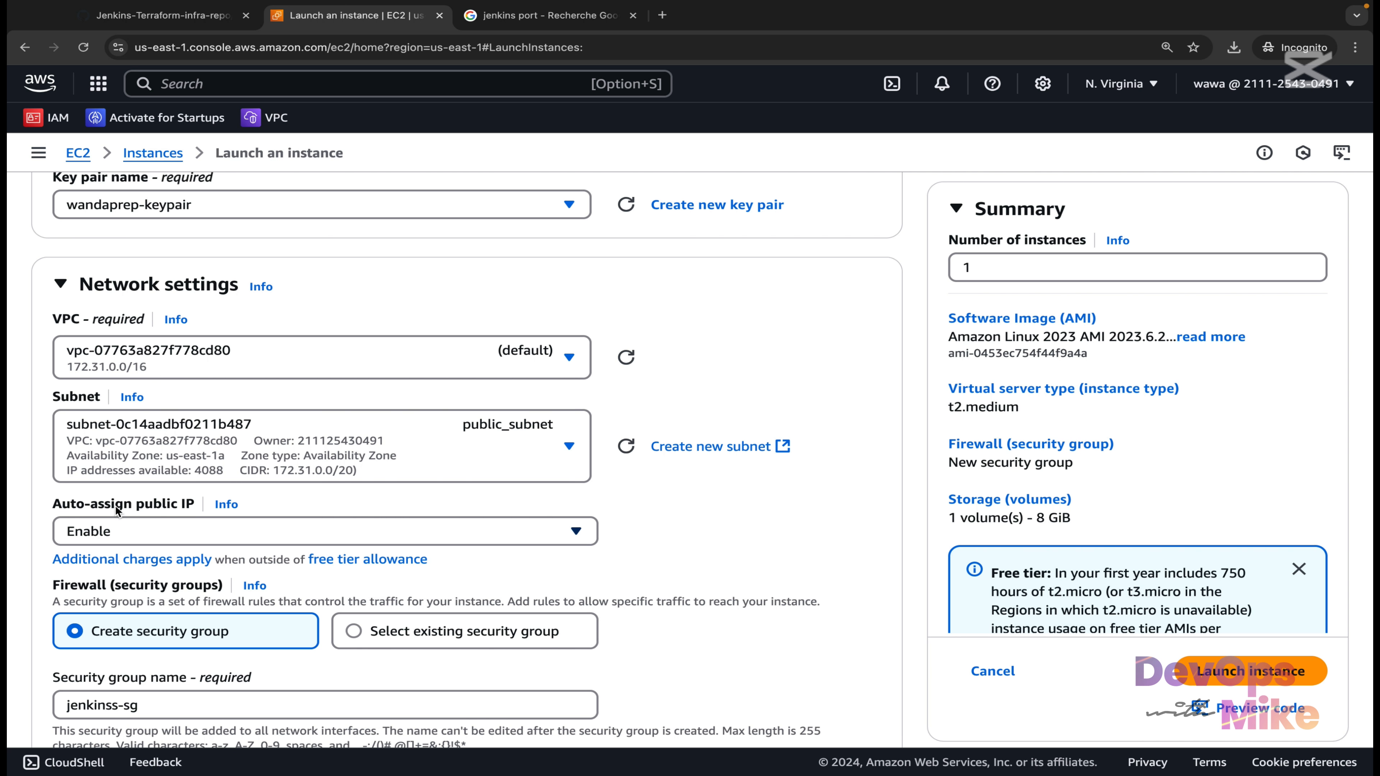
scroll(116, 511, down, 5)
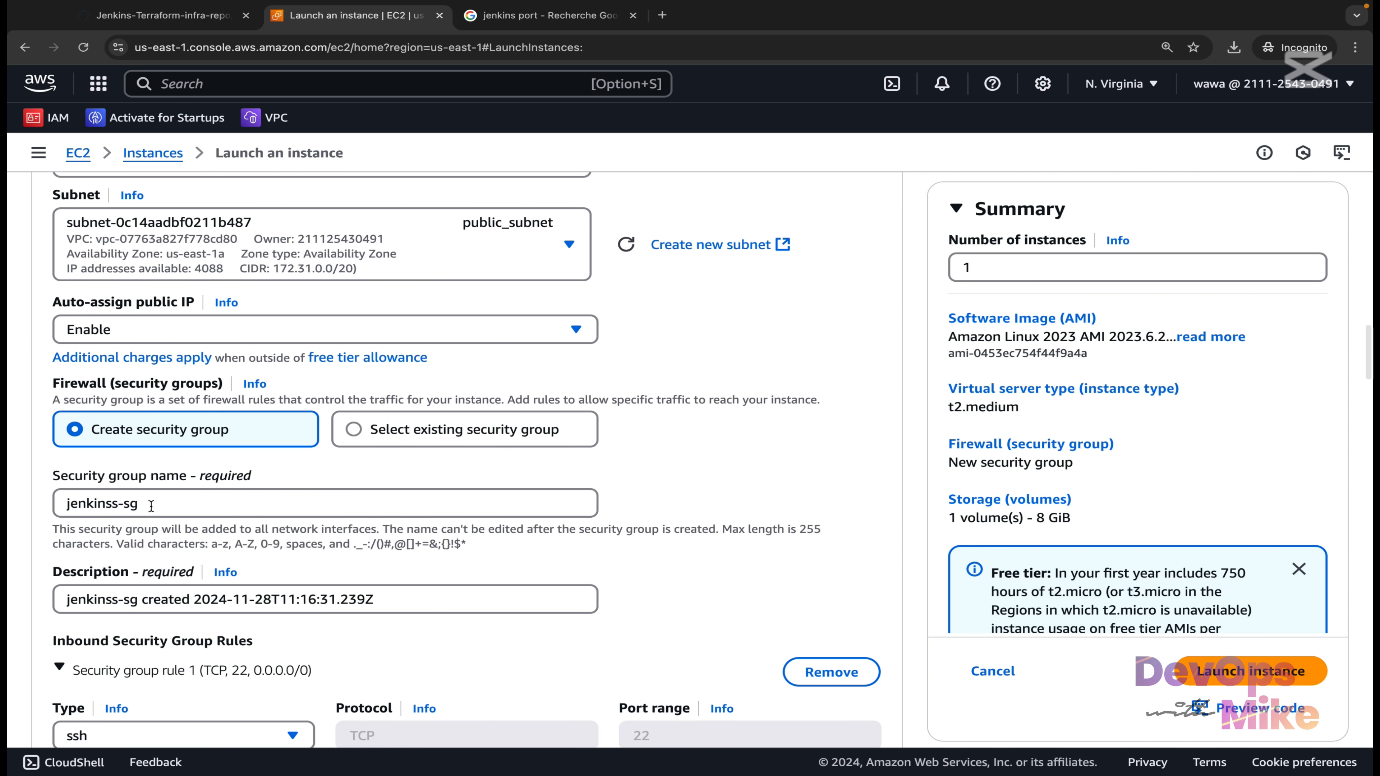
Check the jenkinss-sg security group and the remaining settings down to User data.
drag(151, 506, 54, 505)
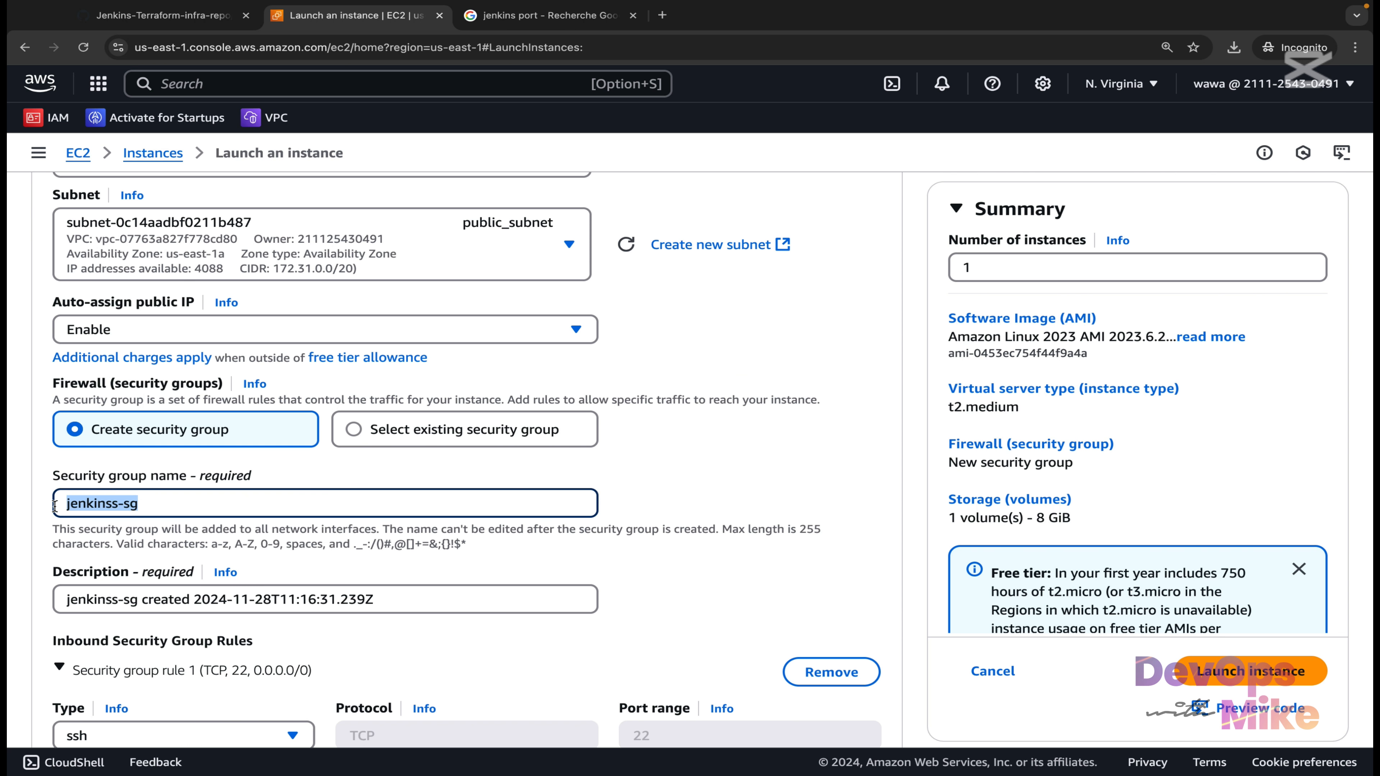
scroll(54, 505, down, 3)
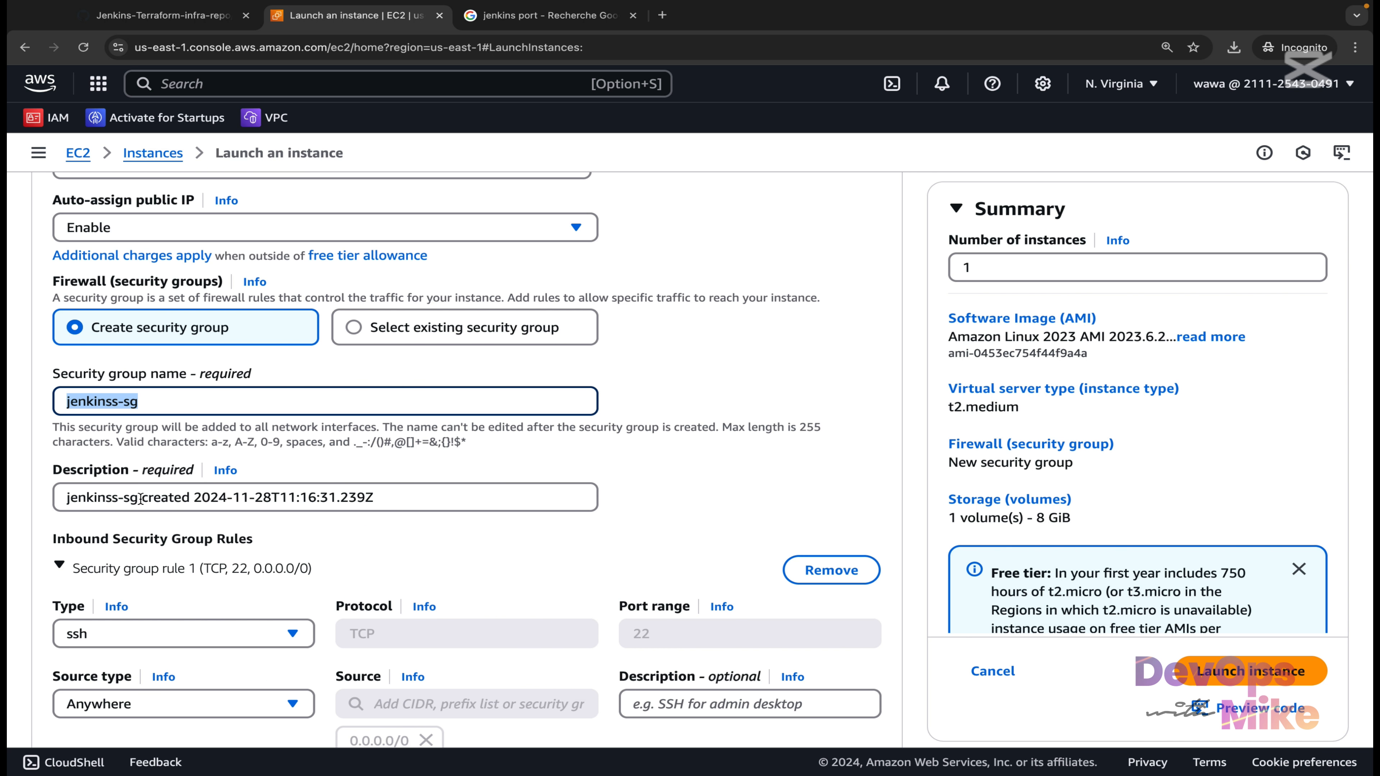
drag(140, 499, 50, 498)
scroll(53, 501, down, 2)
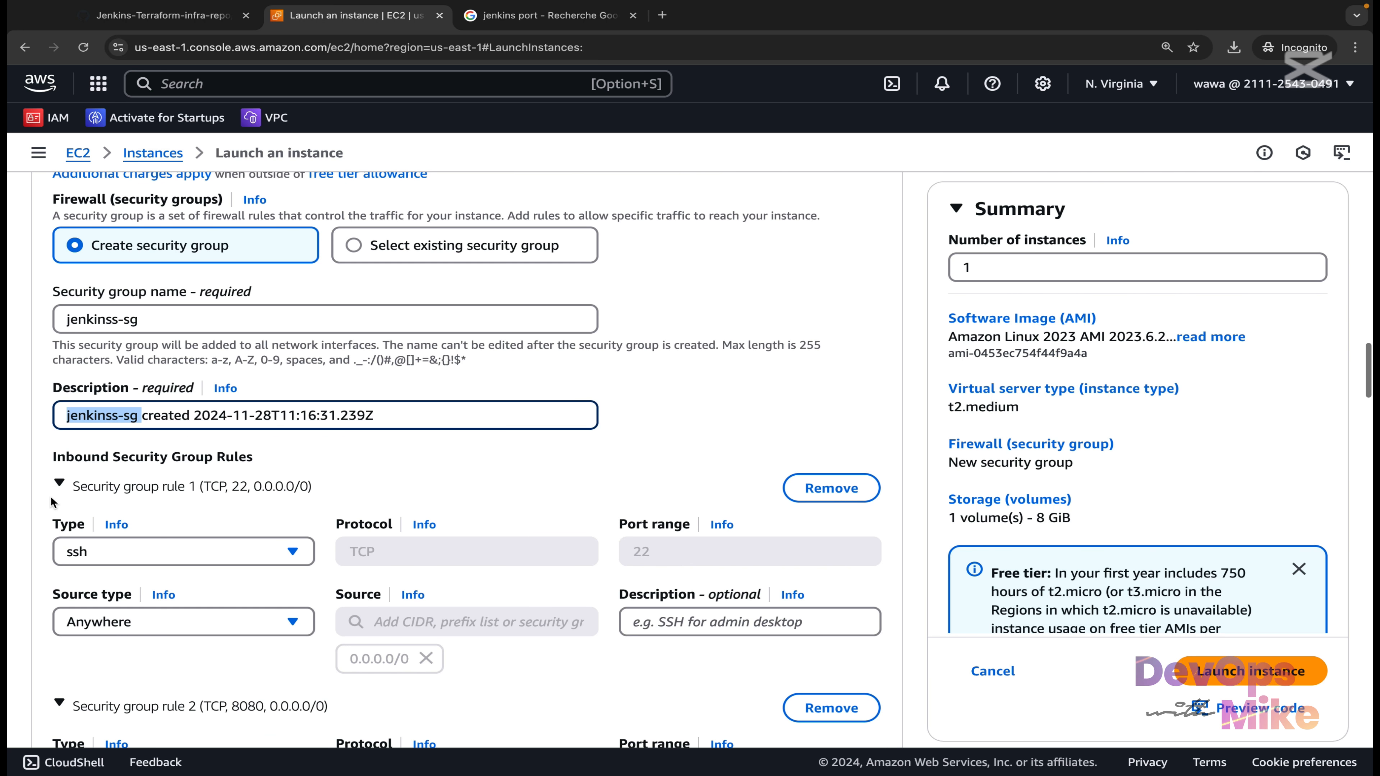
scroll(52, 501, down, 1)
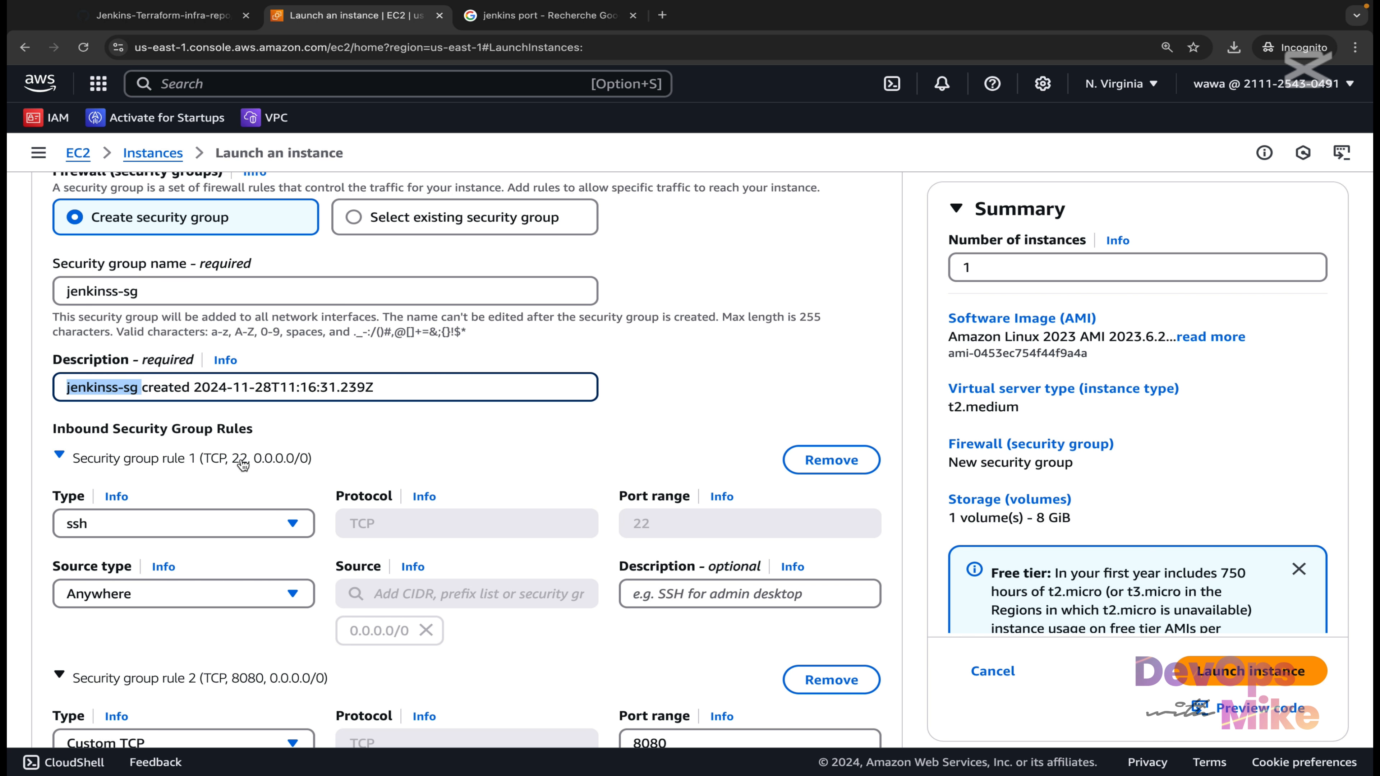
scroll(242, 462, down, 2)
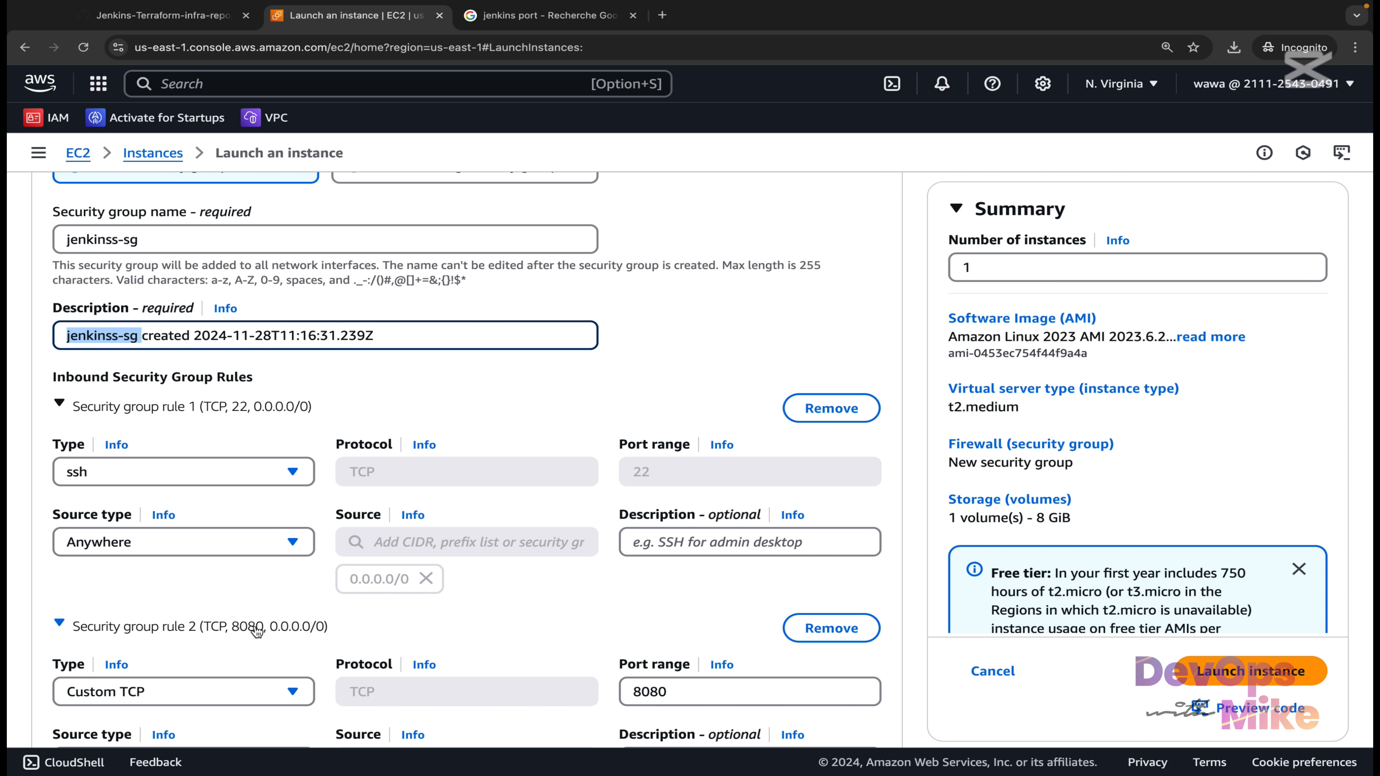
scroll(257, 630, down, 5)
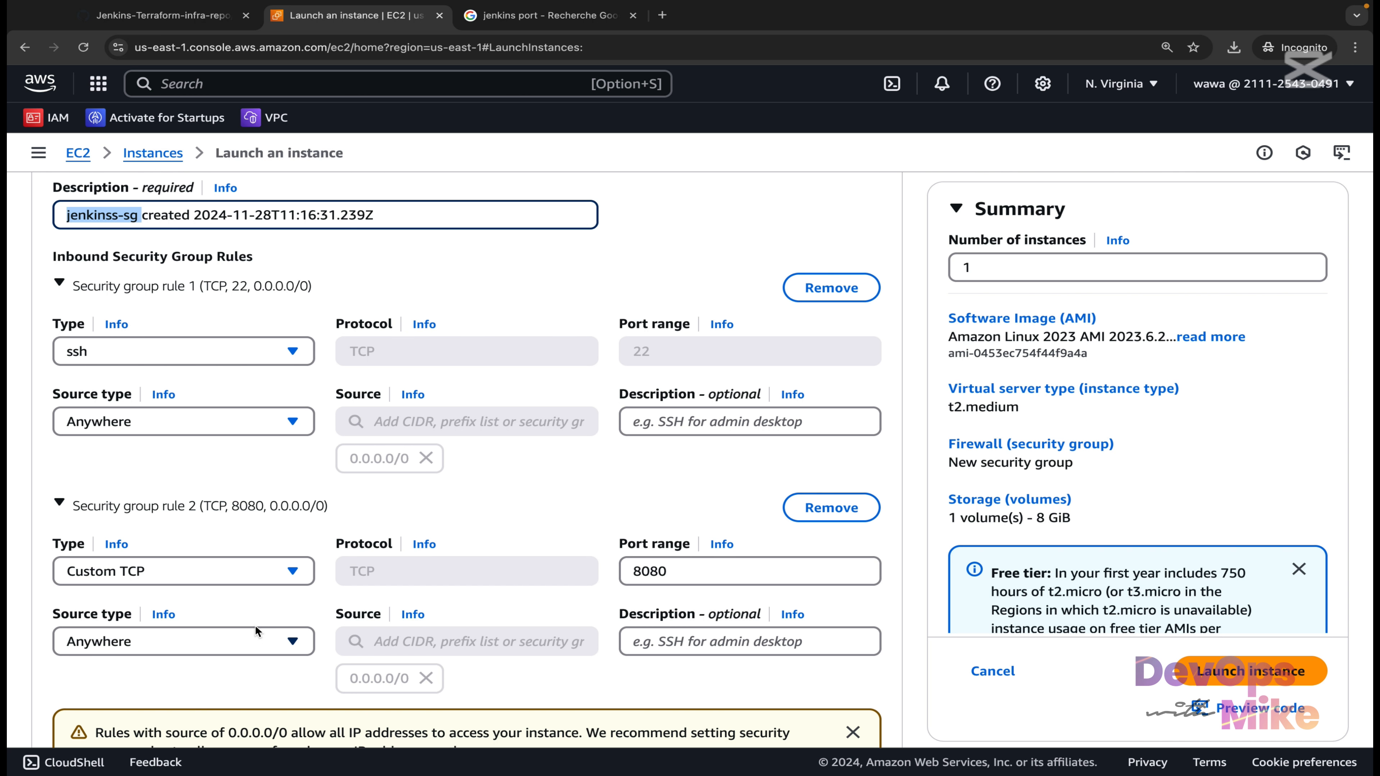
scroll(255, 630, down, 15)
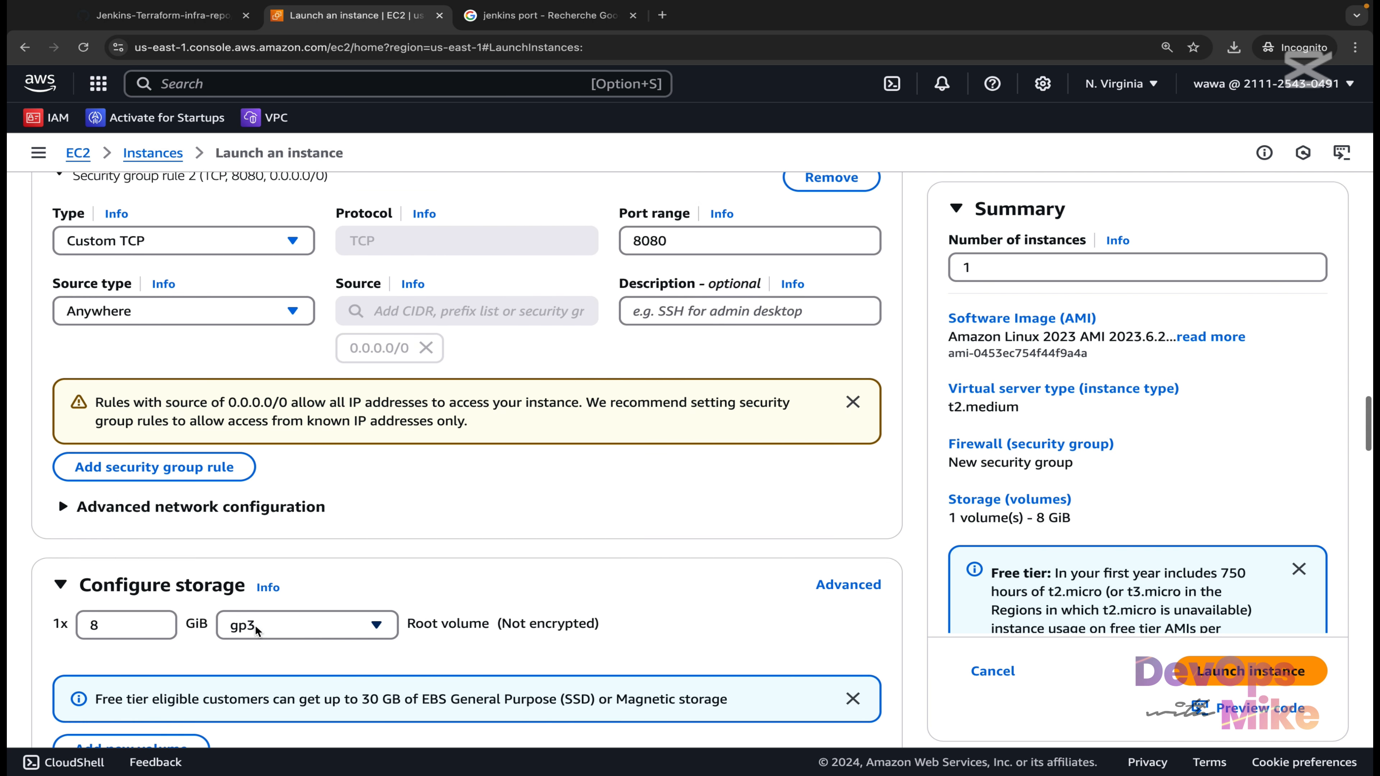
scroll(255, 628, down, 12)
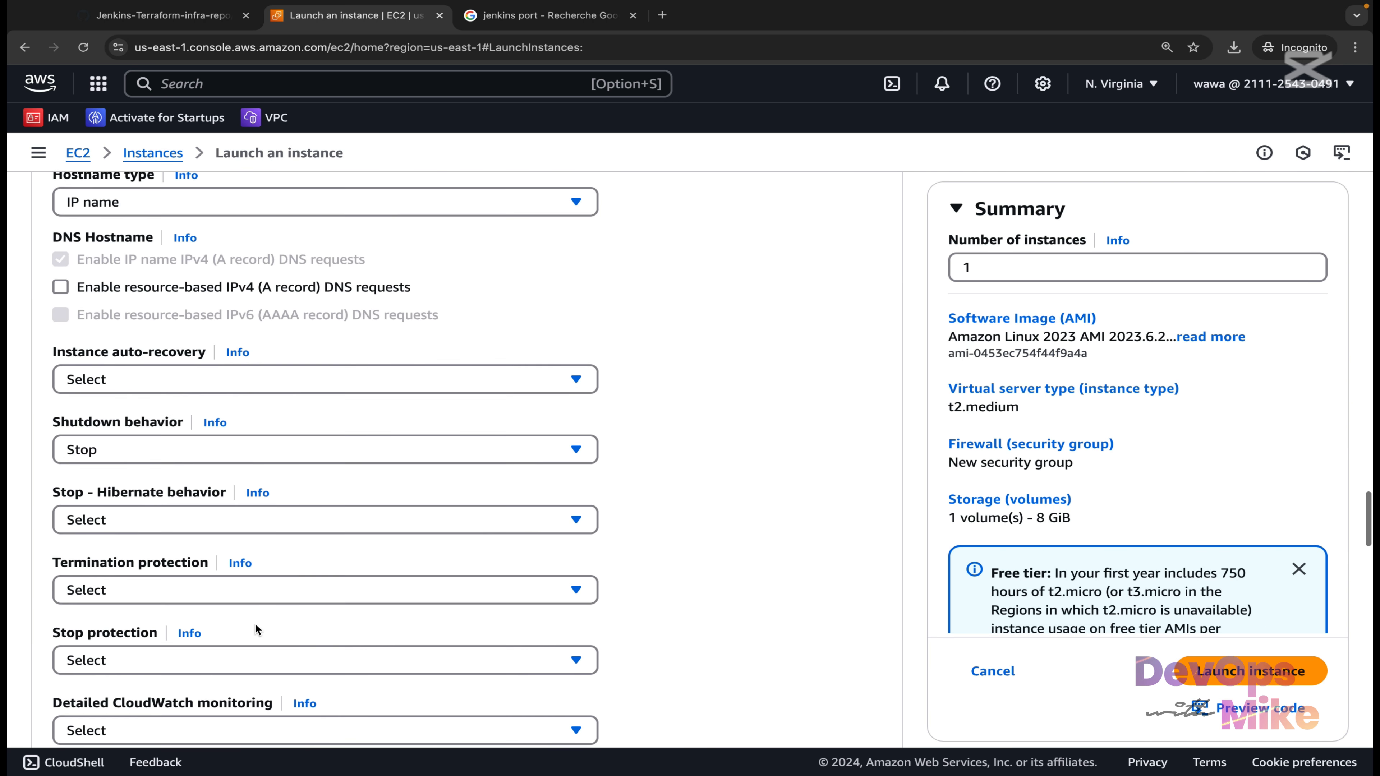
scroll(254, 624, down, 15)
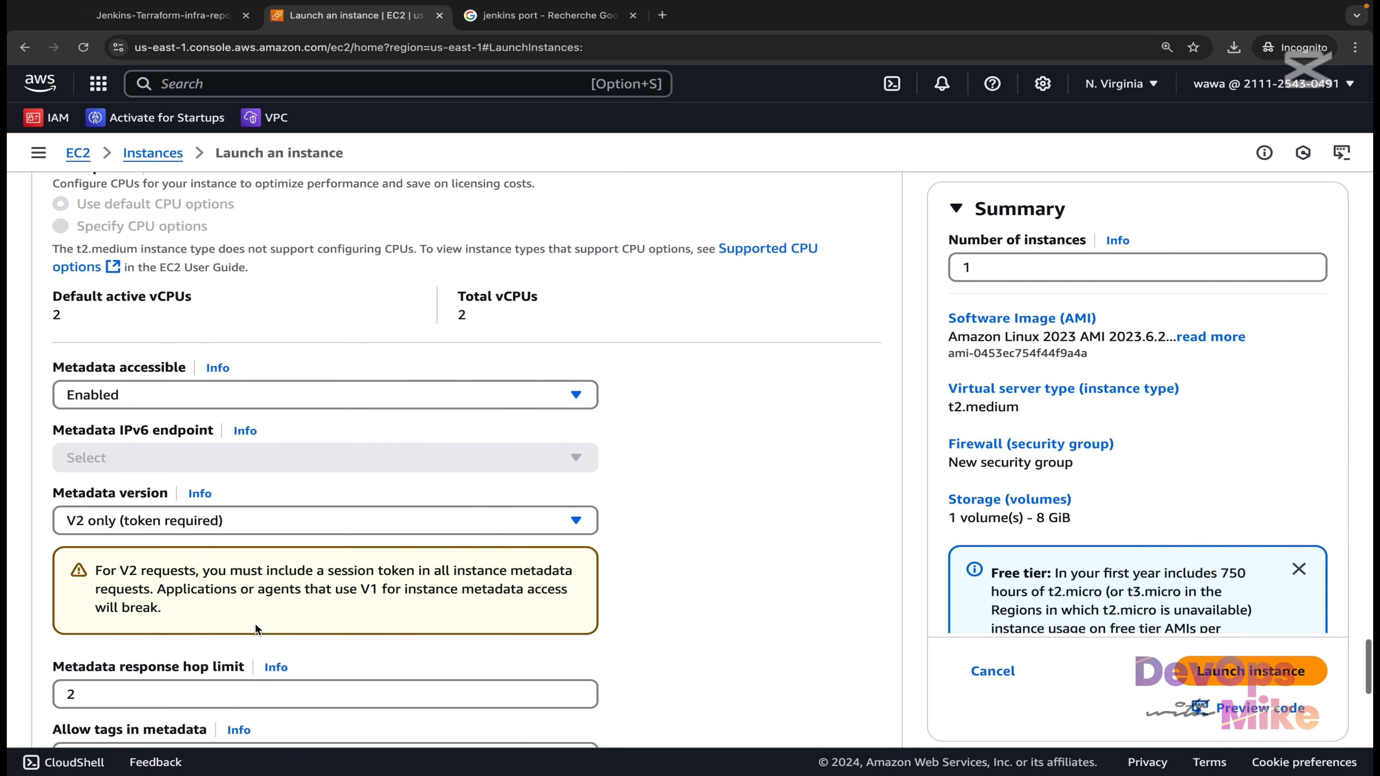
scroll(255, 624, down, 7)
Inspect the pasted User data script, then copy the raw jenkins.sh file from GitHub again.
scroll(271, 506, up, 2)
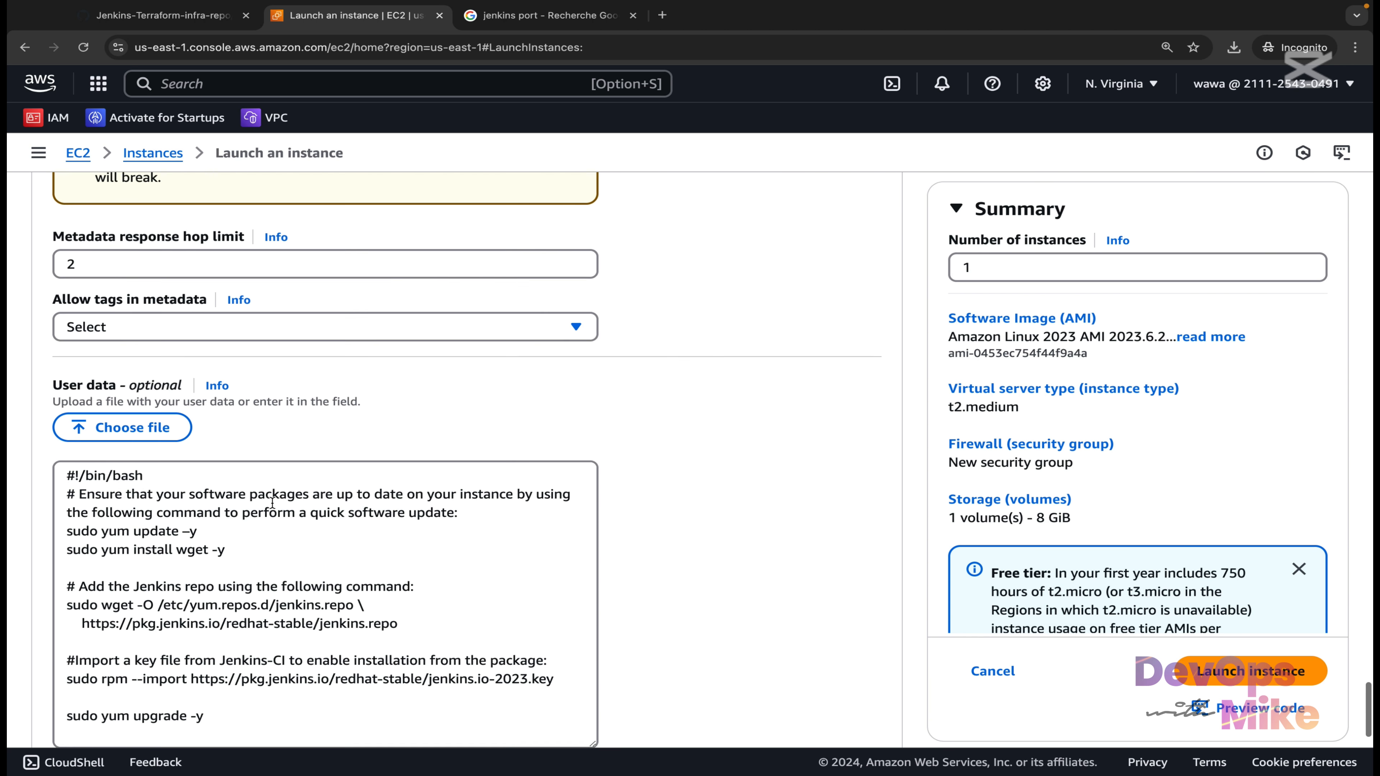
click(272, 504)
scroll(272, 504, down, 3)
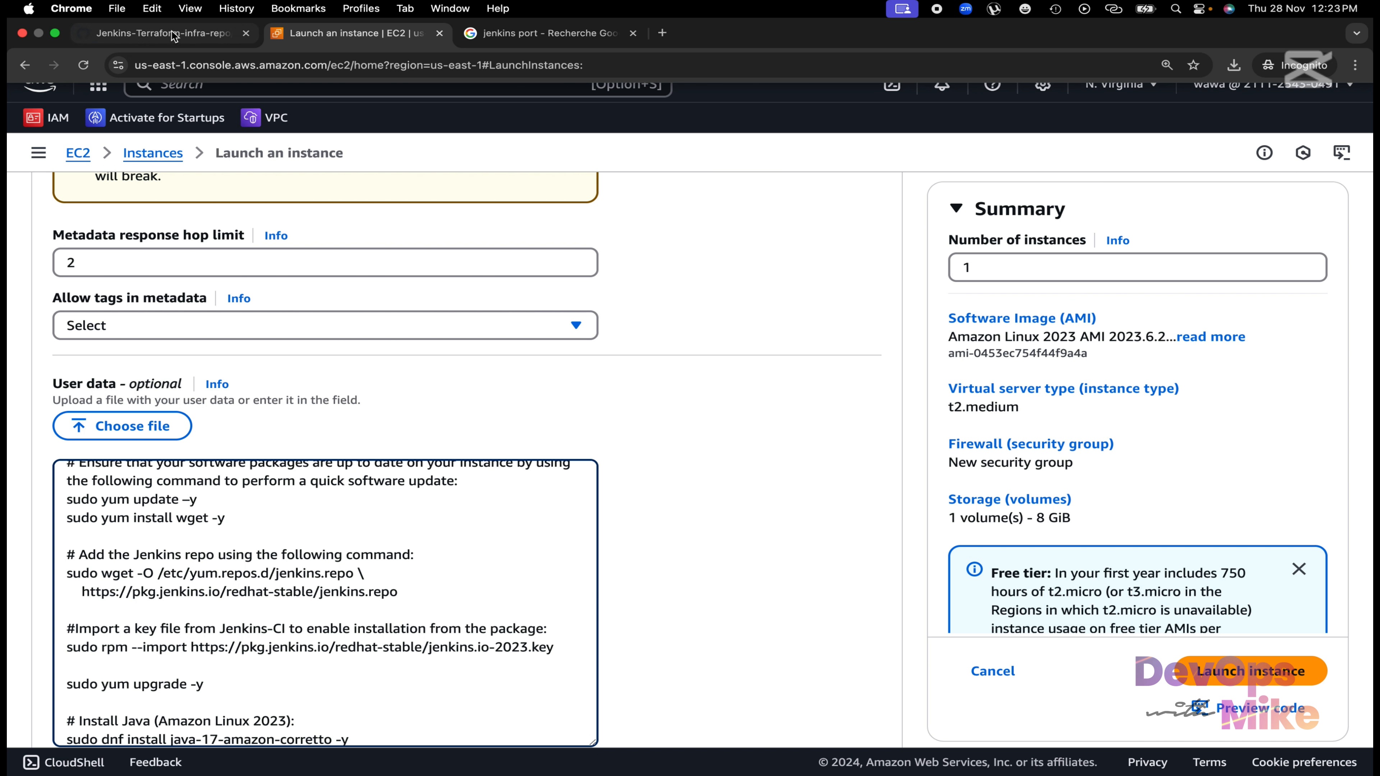
click(170, 37)
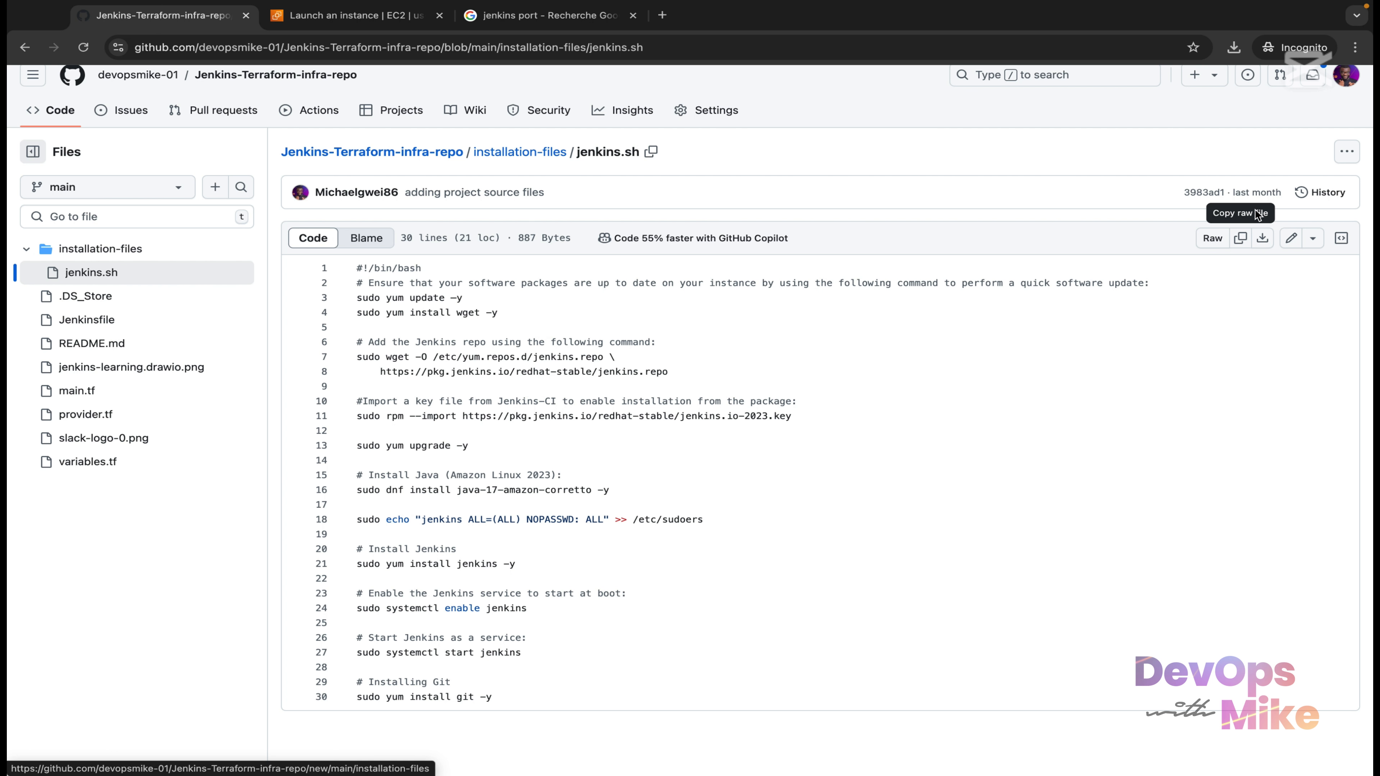
click(1240, 238)
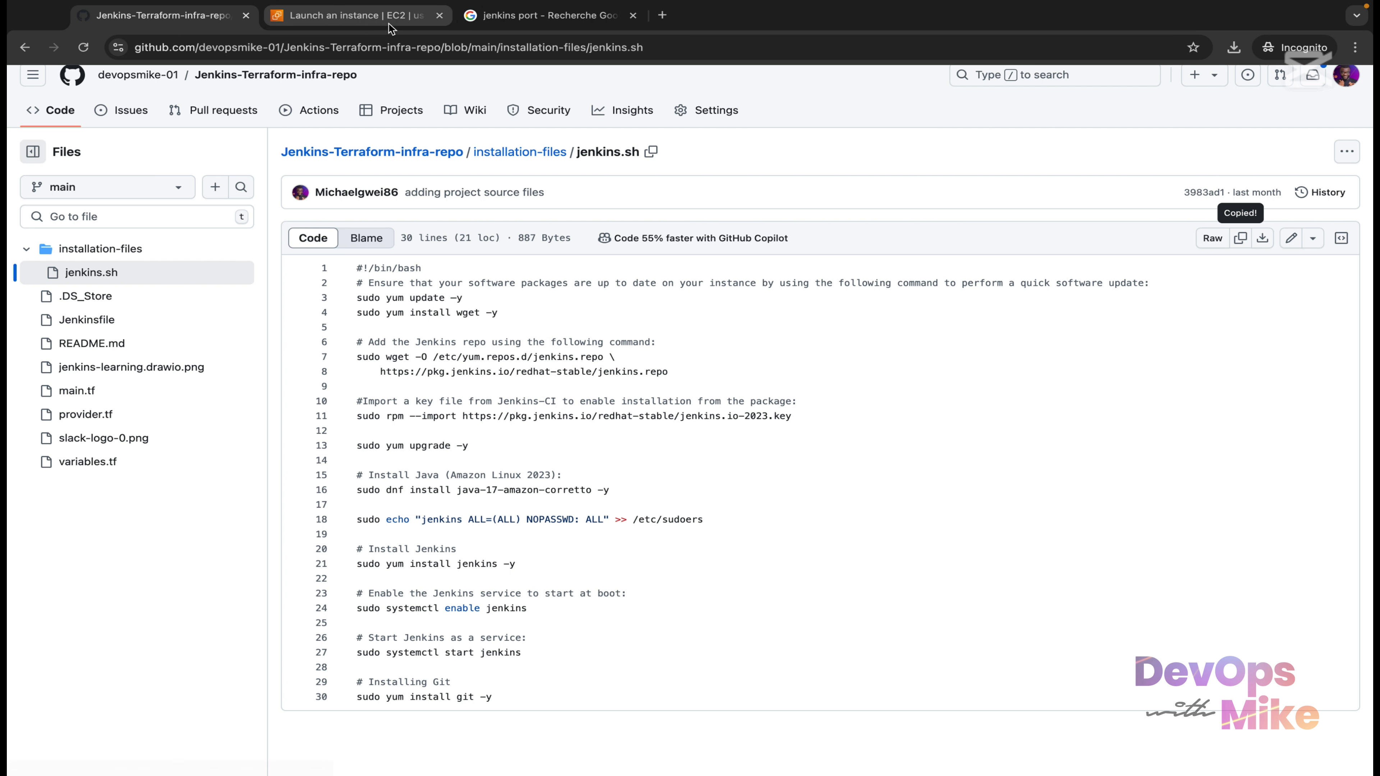
Verify the launch form's User data starts with #!/bin/bash and the summary shows t2.medium, 8 GiB.
click(388, 28)
scroll(426, 618, down, 5)
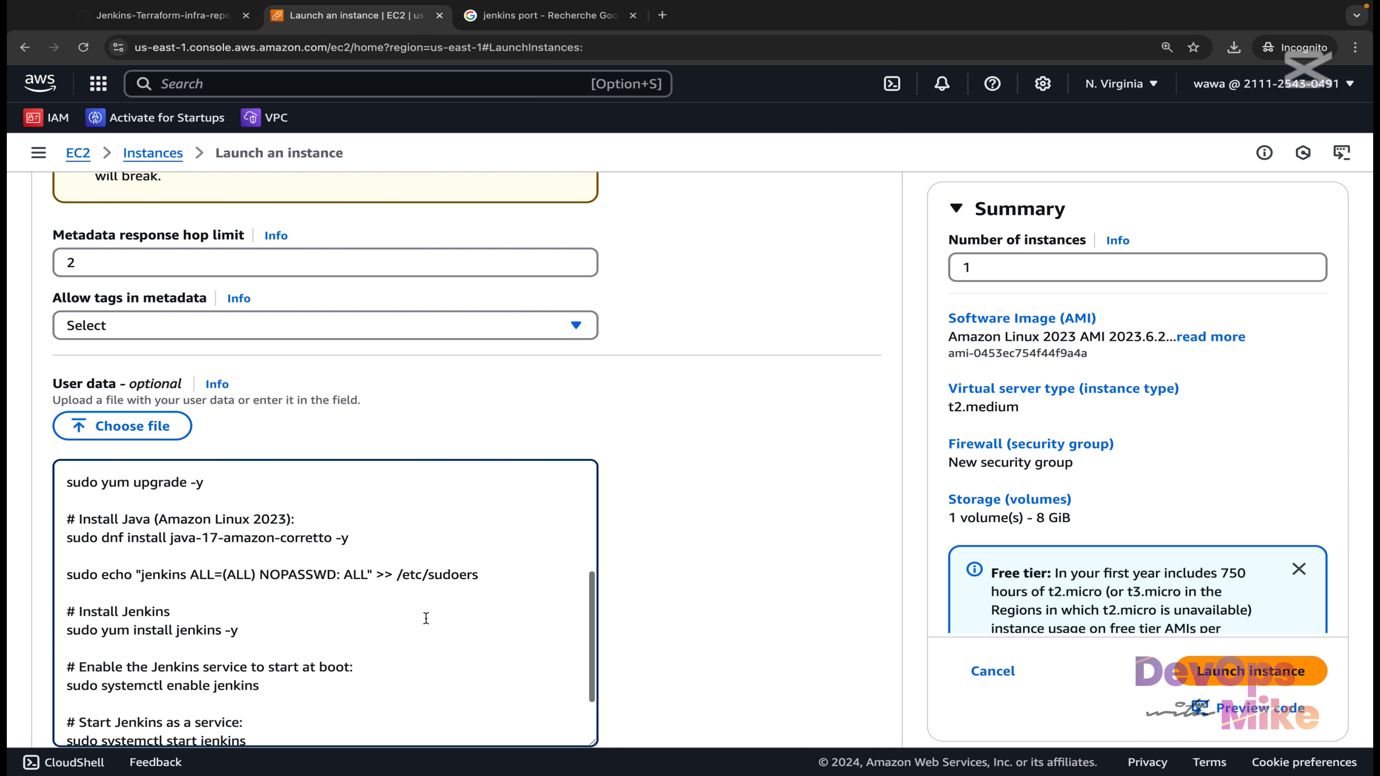
scroll(426, 619, down, 2)
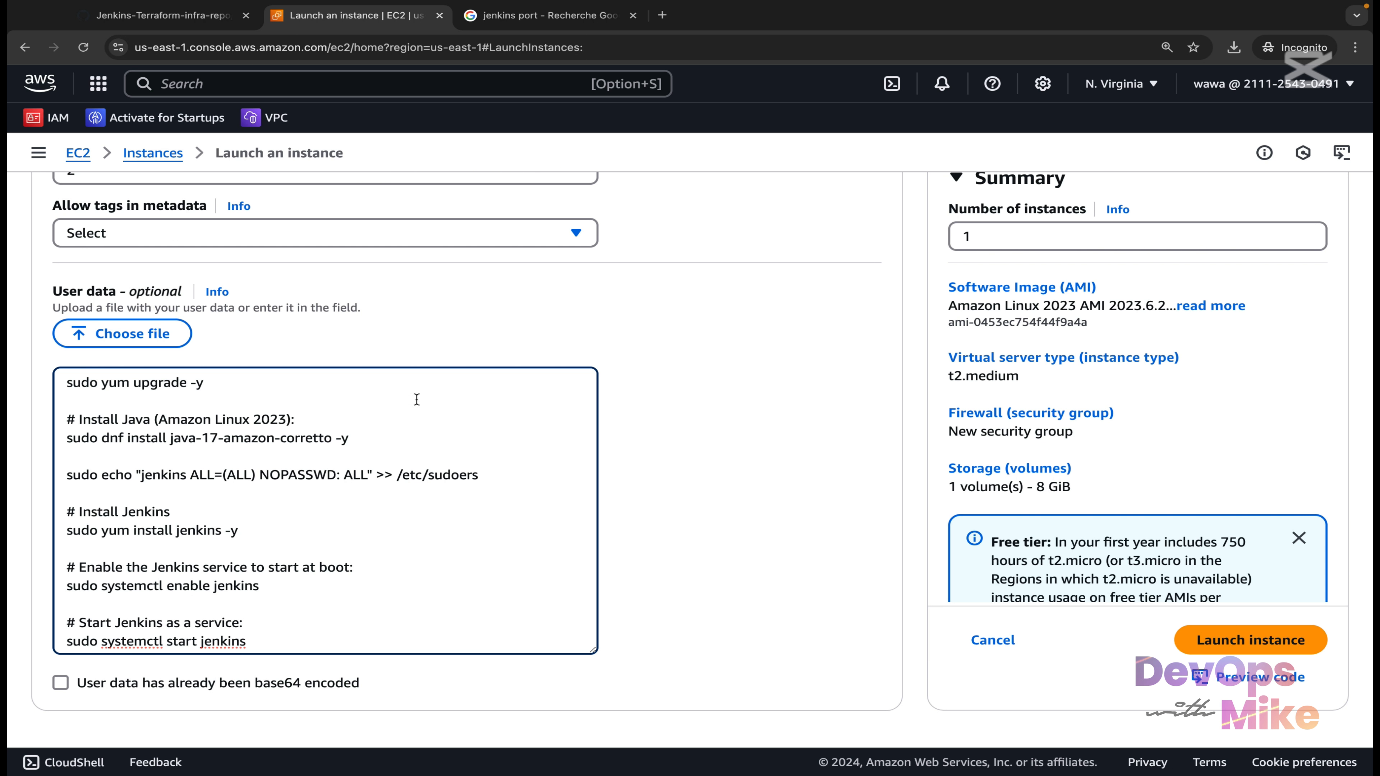
scroll(417, 400, up, 5)
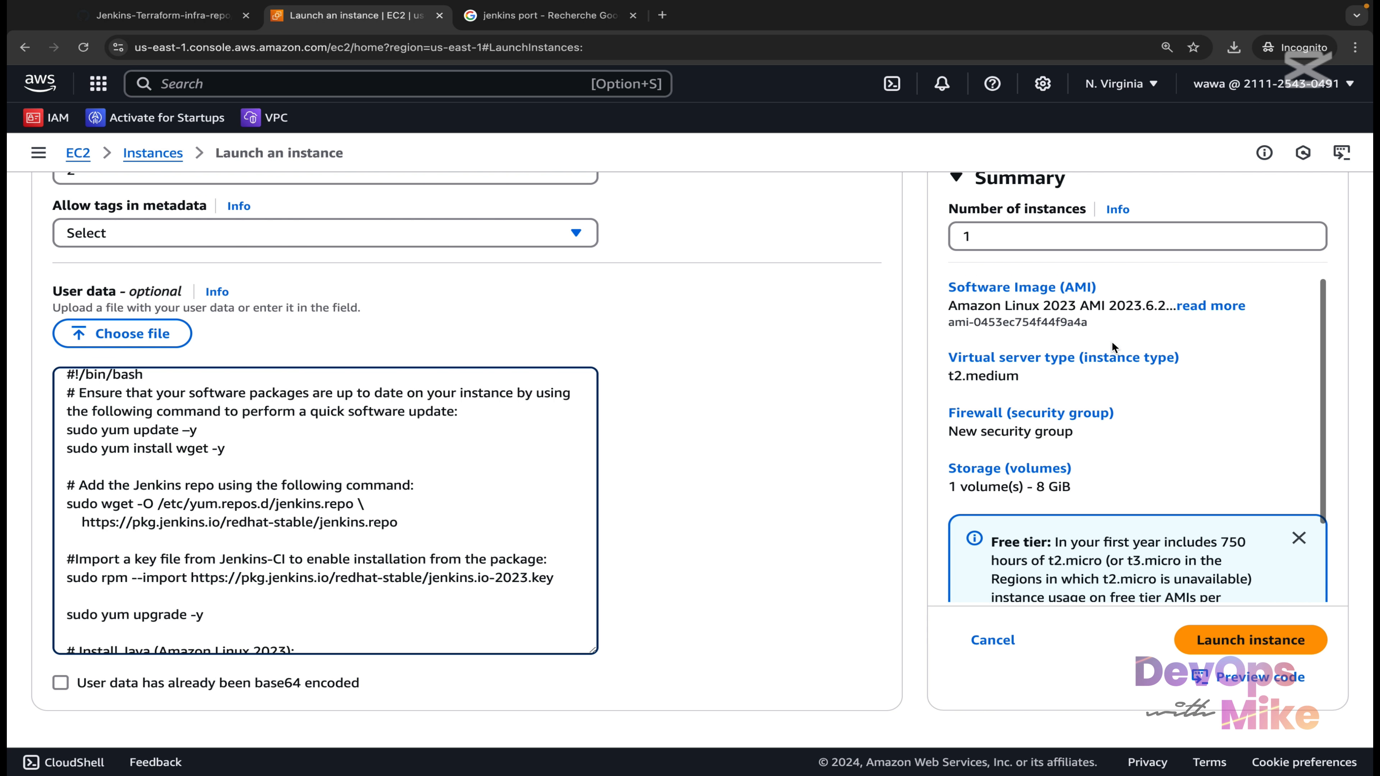
scroll(1011, 245, up, 2)
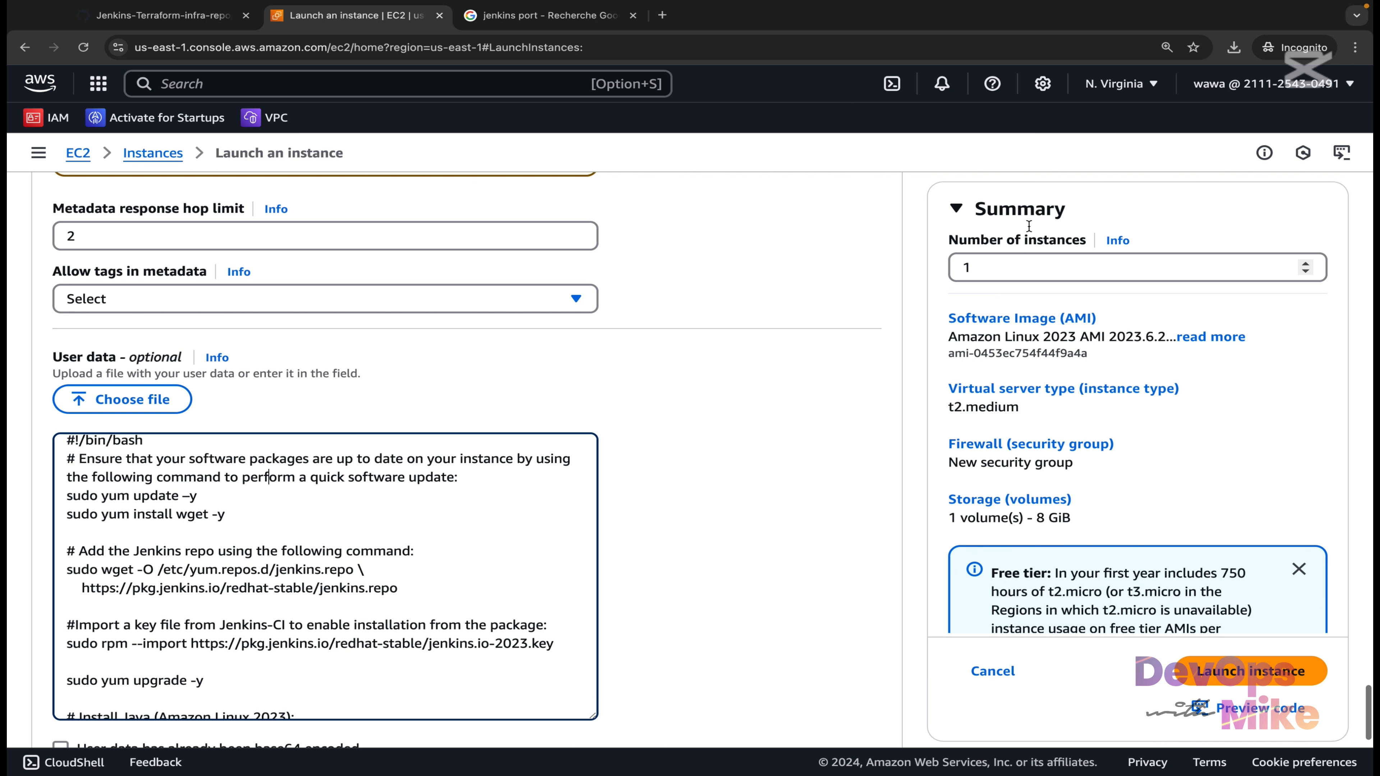
click(1003, 257)
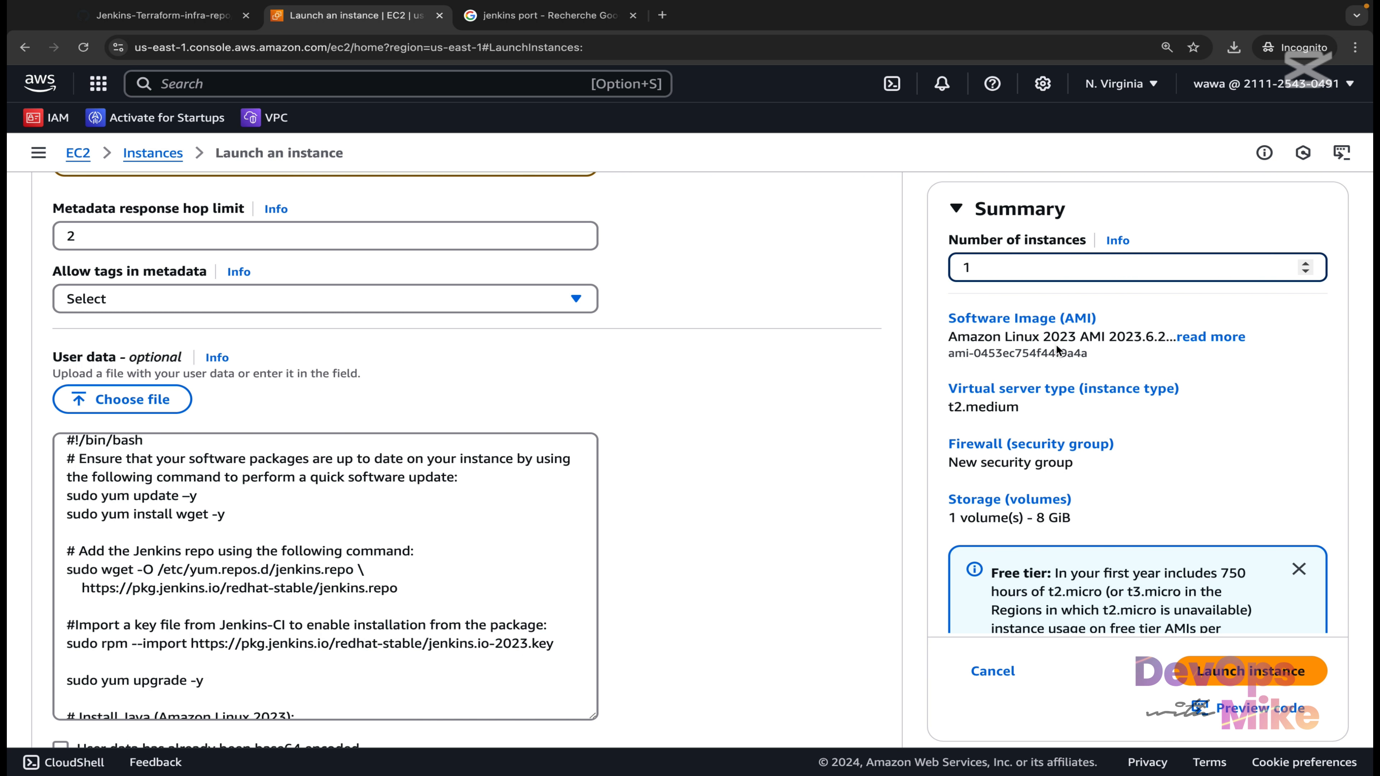
scroll(1058, 350, down, 1)
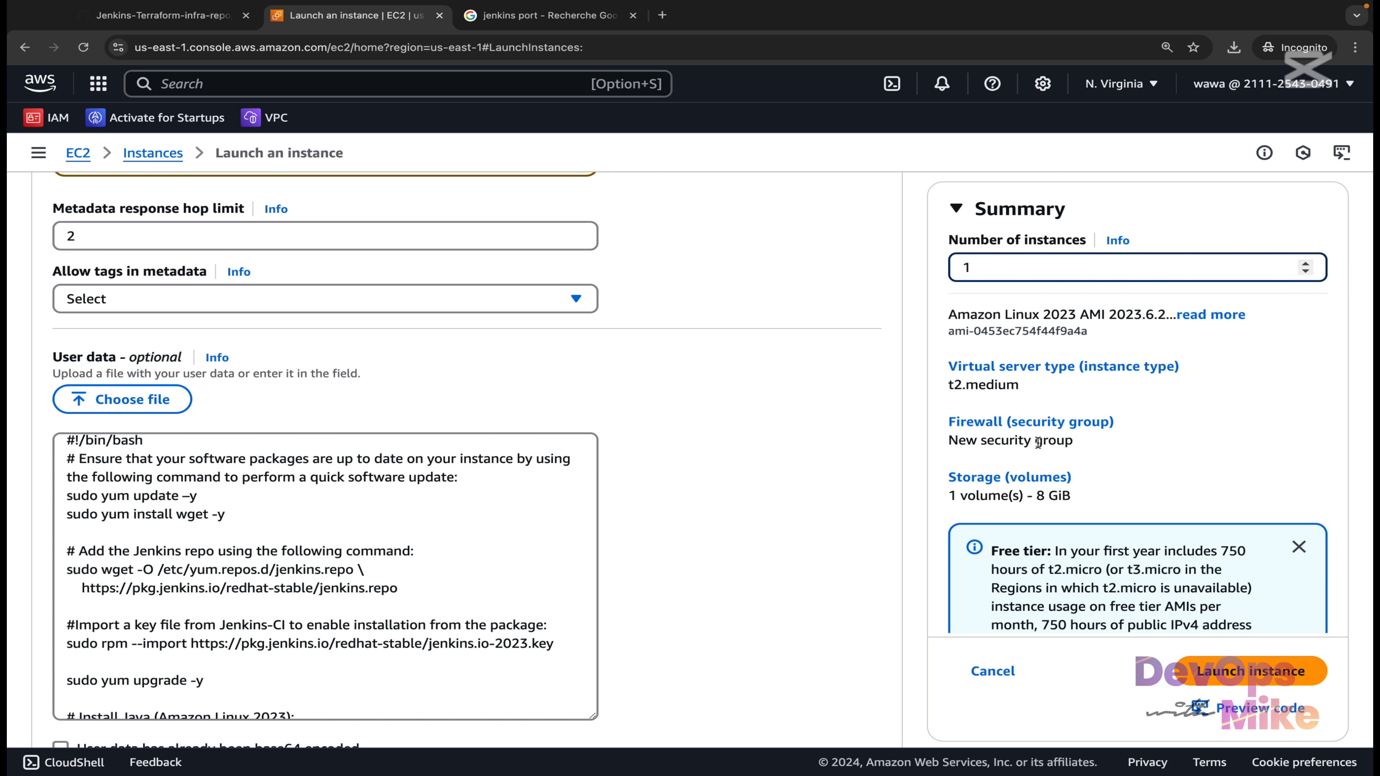
scroll(1055, 464, down, 2)
scroll(1054, 462, up, 3)
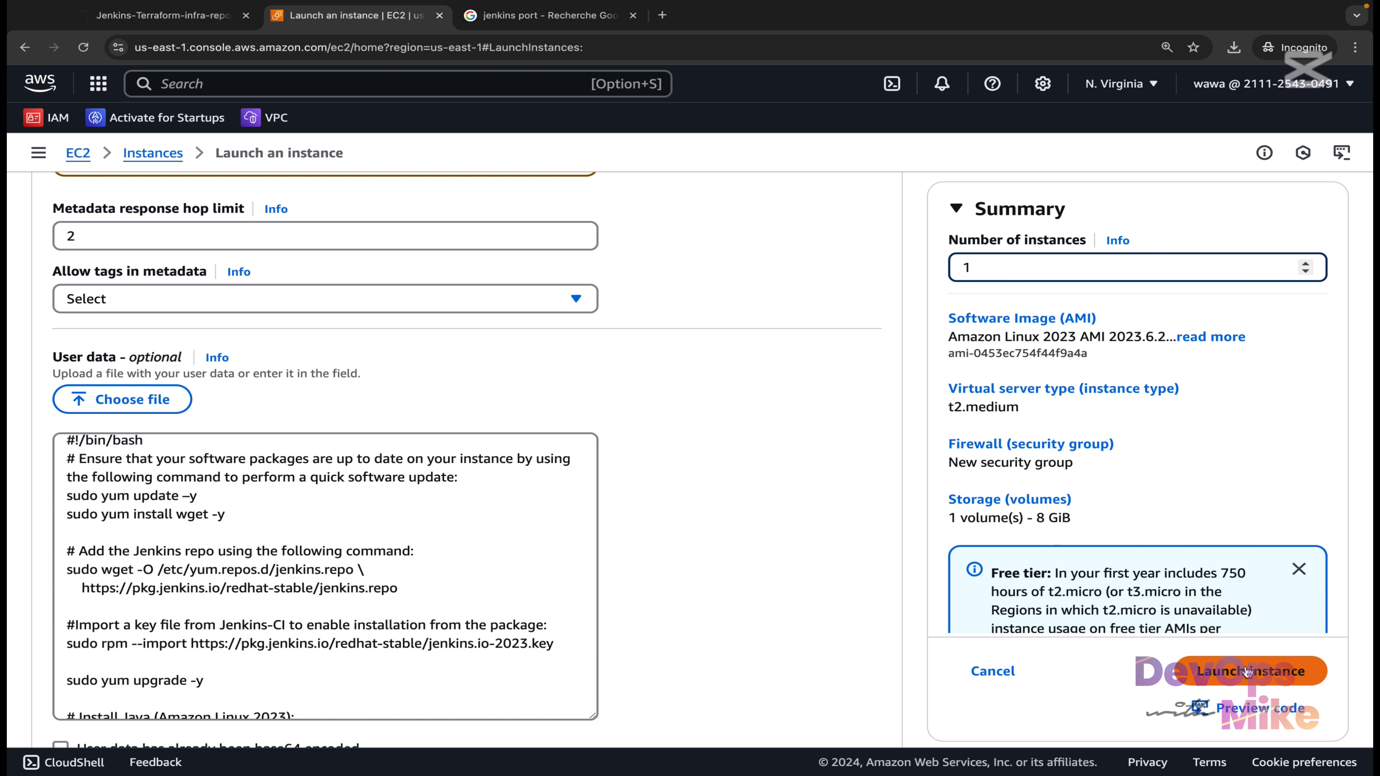
Launch jenkins-server and open it in the Instances list, where it shows Pending.
click(1269, 679)
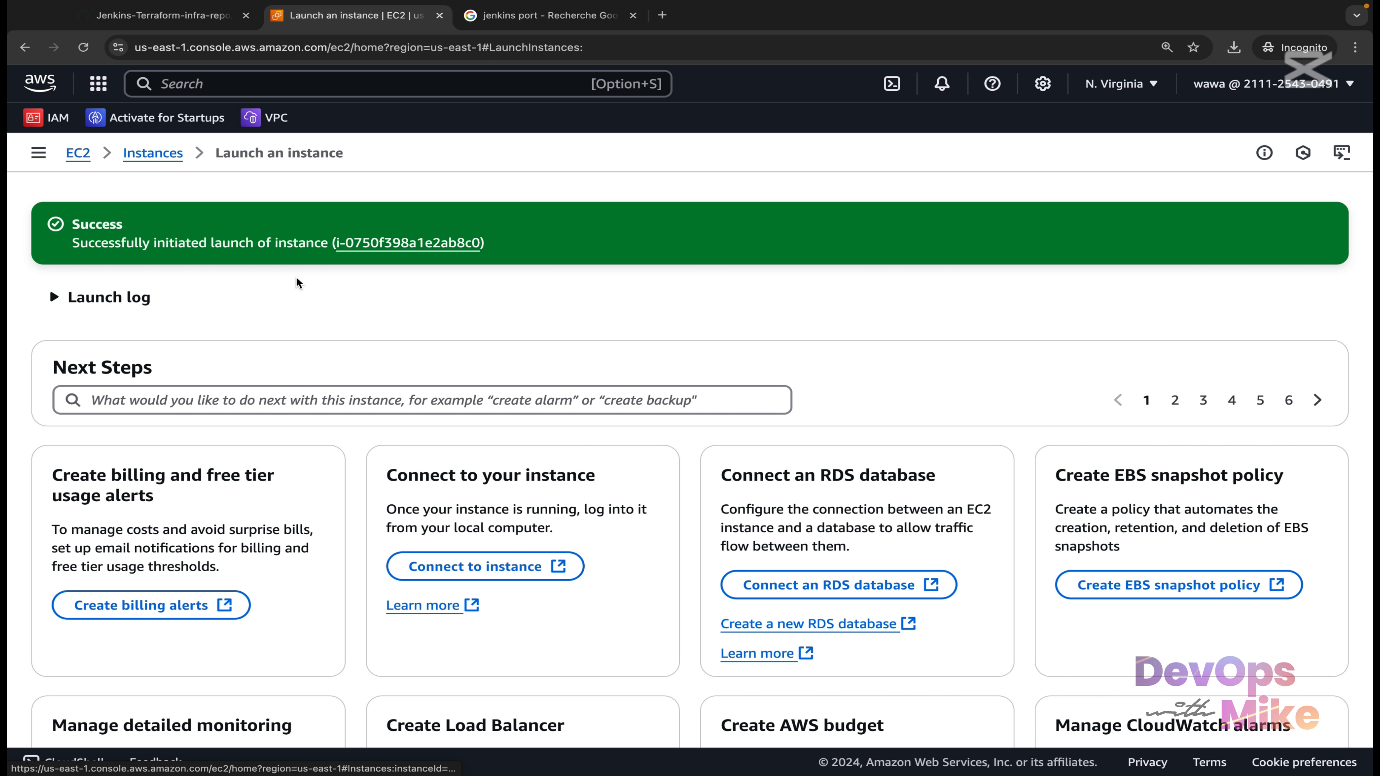
click(395, 244)
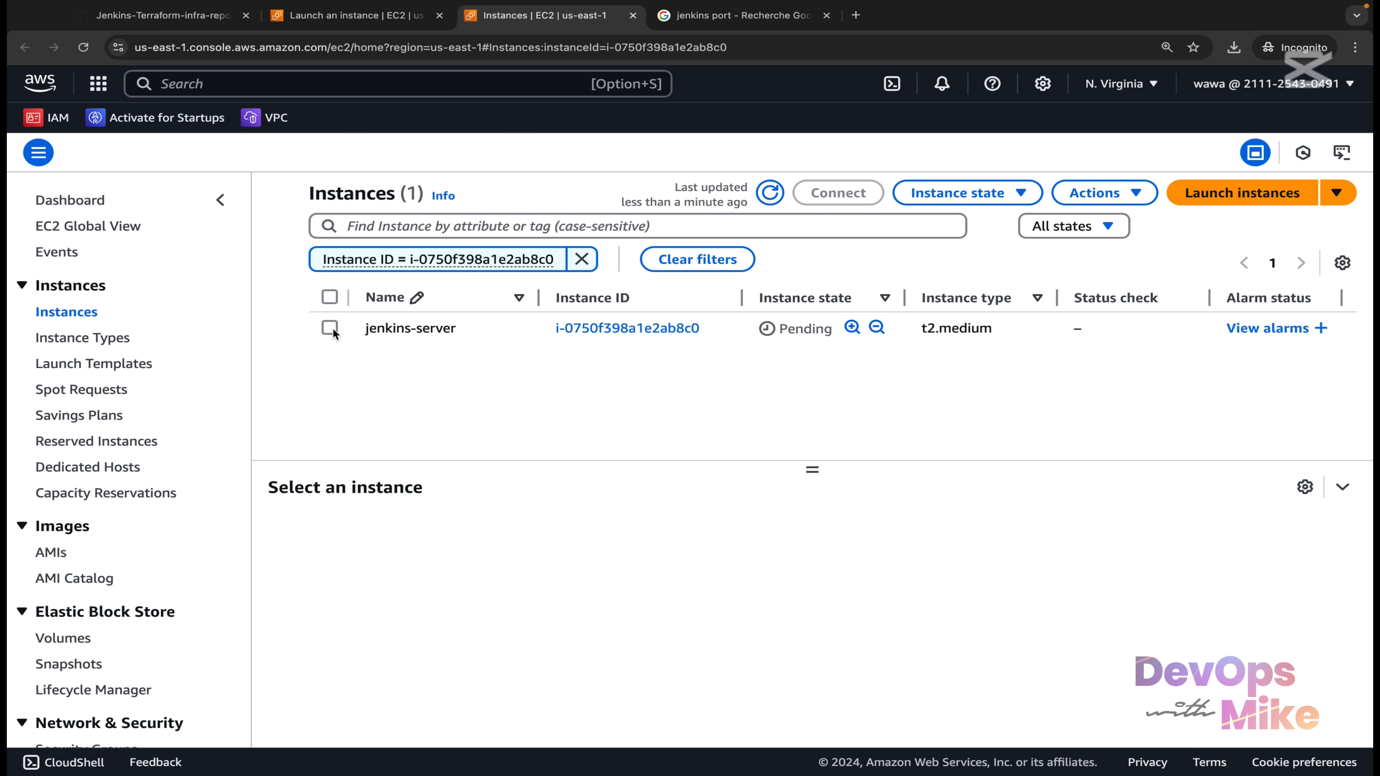
Confirm jenkins-server's inbound rules allow ports 8080 and 22, and refresh until it's Running.
click(329, 328)
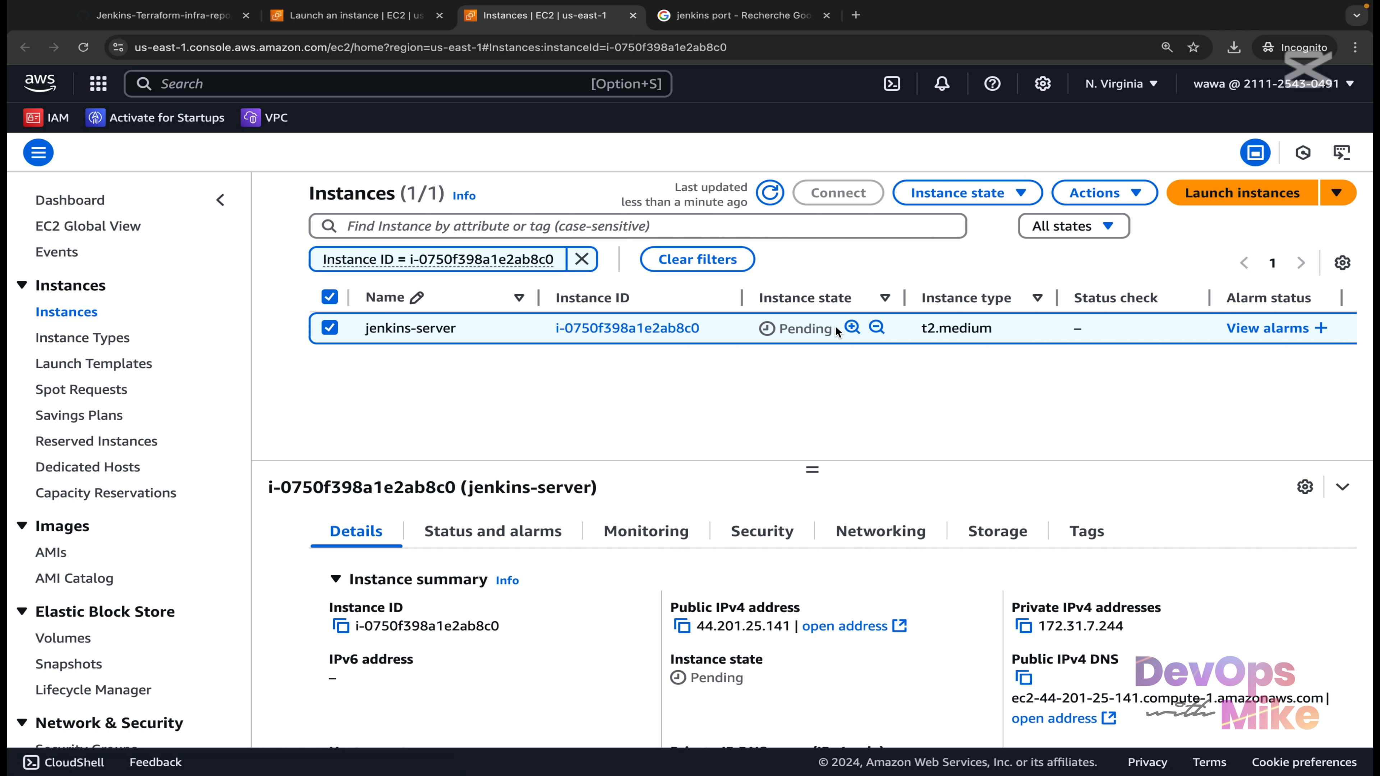
scroll(836, 326, right, 3)
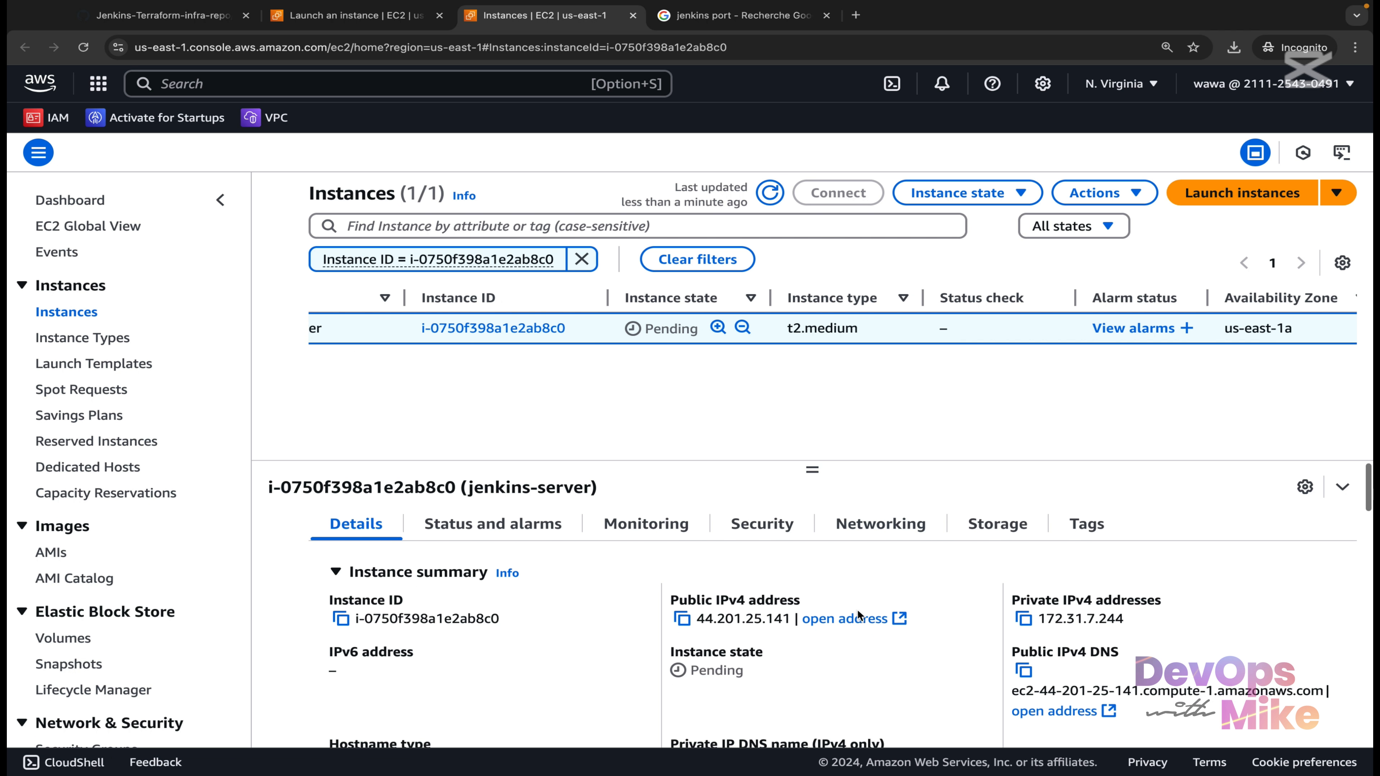
scroll(857, 610, down, 1)
scroll(858, 610, up, 1)
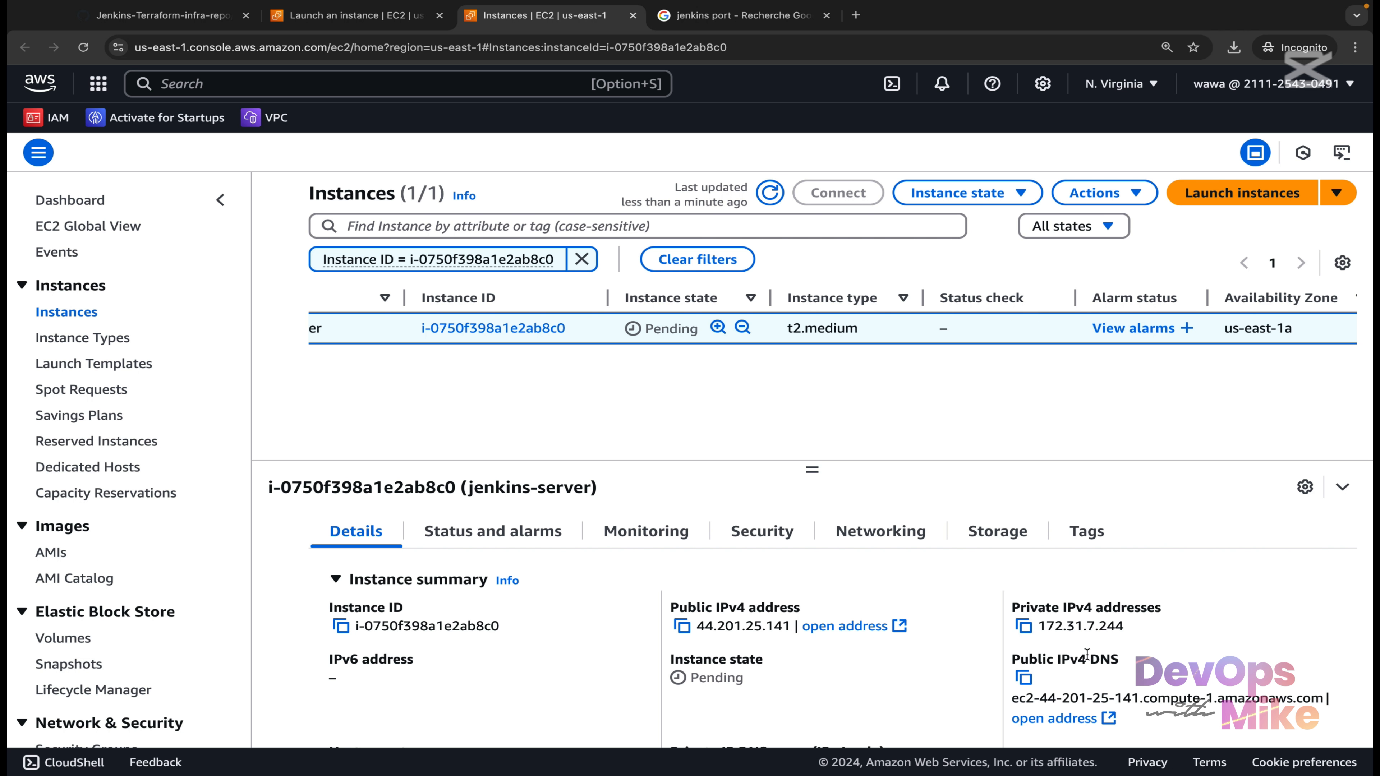
click(782, 535)
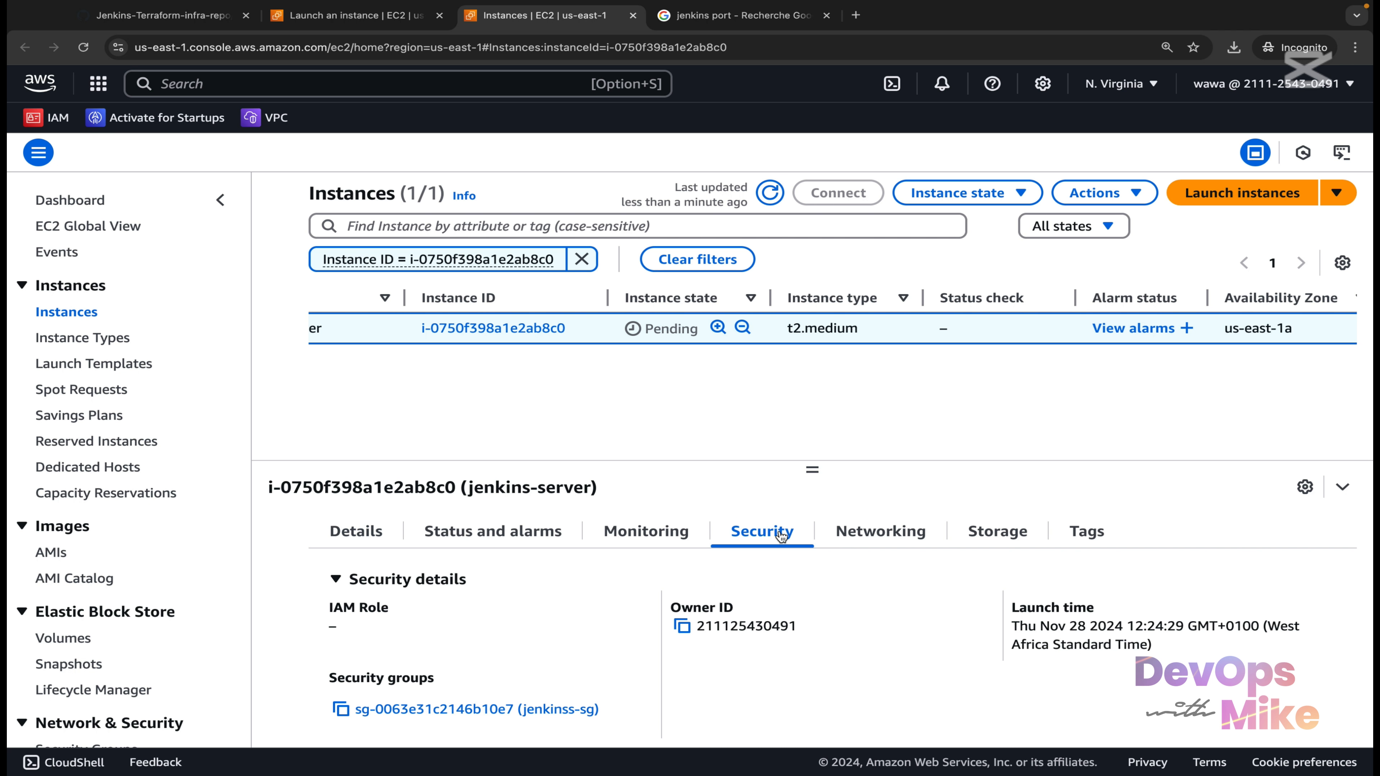
scroll(523, 740, down, 3)
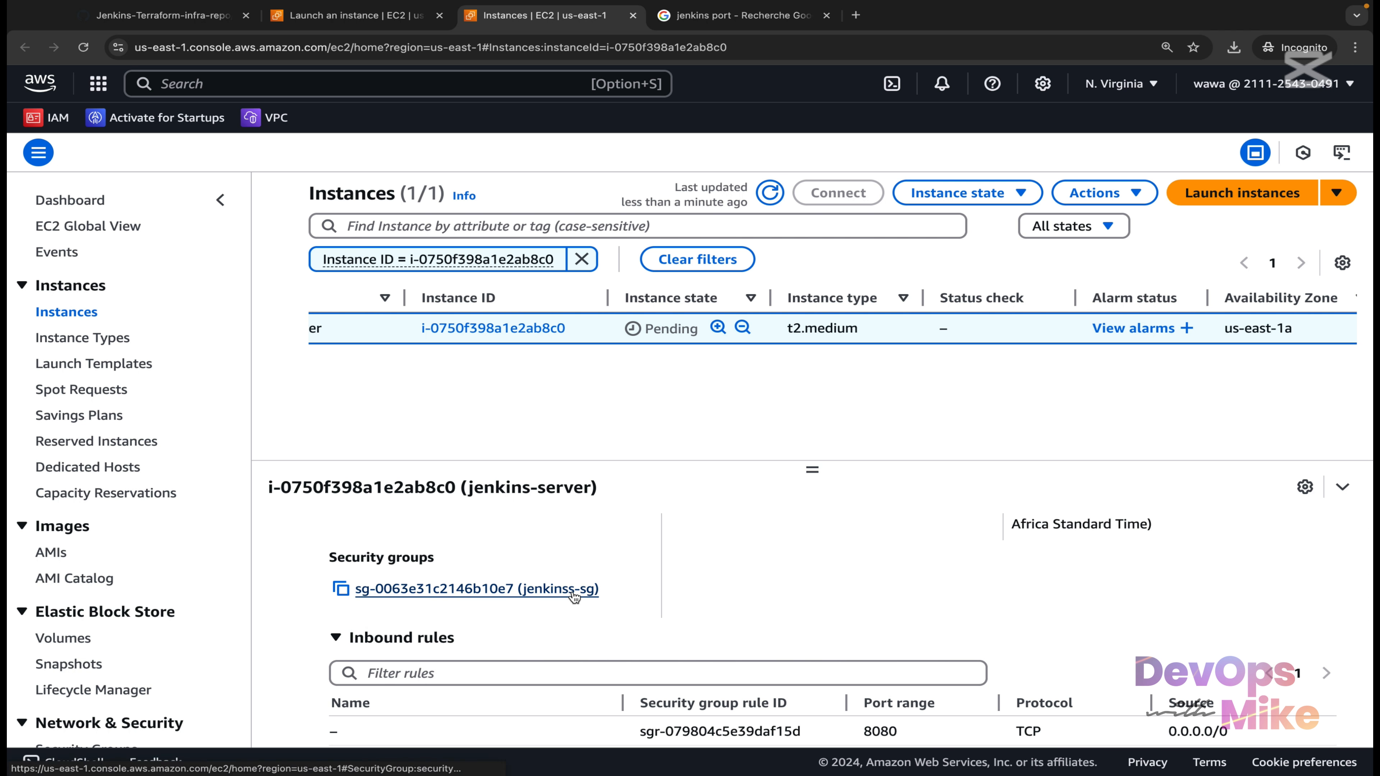
scroll(574, 597, down, 2)
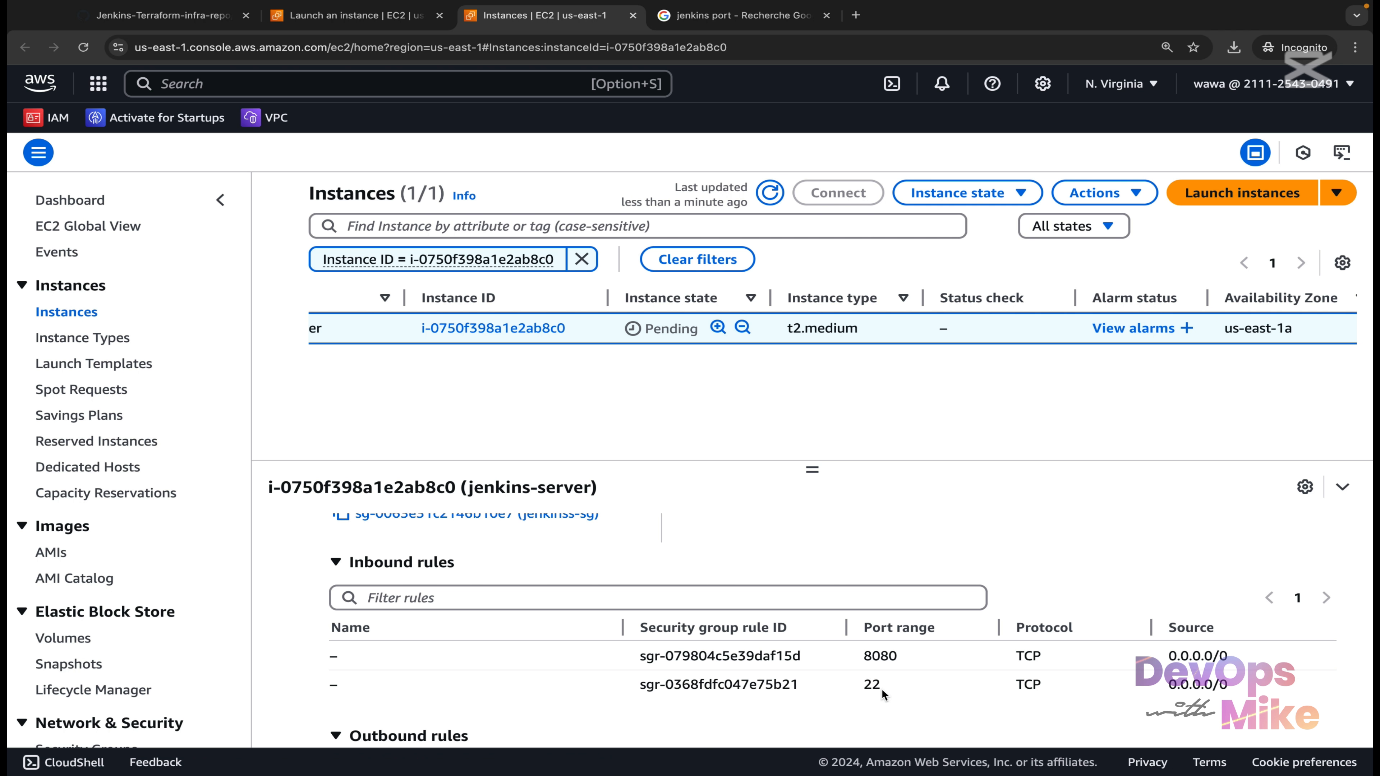
scroll(882, 688, up, 5)
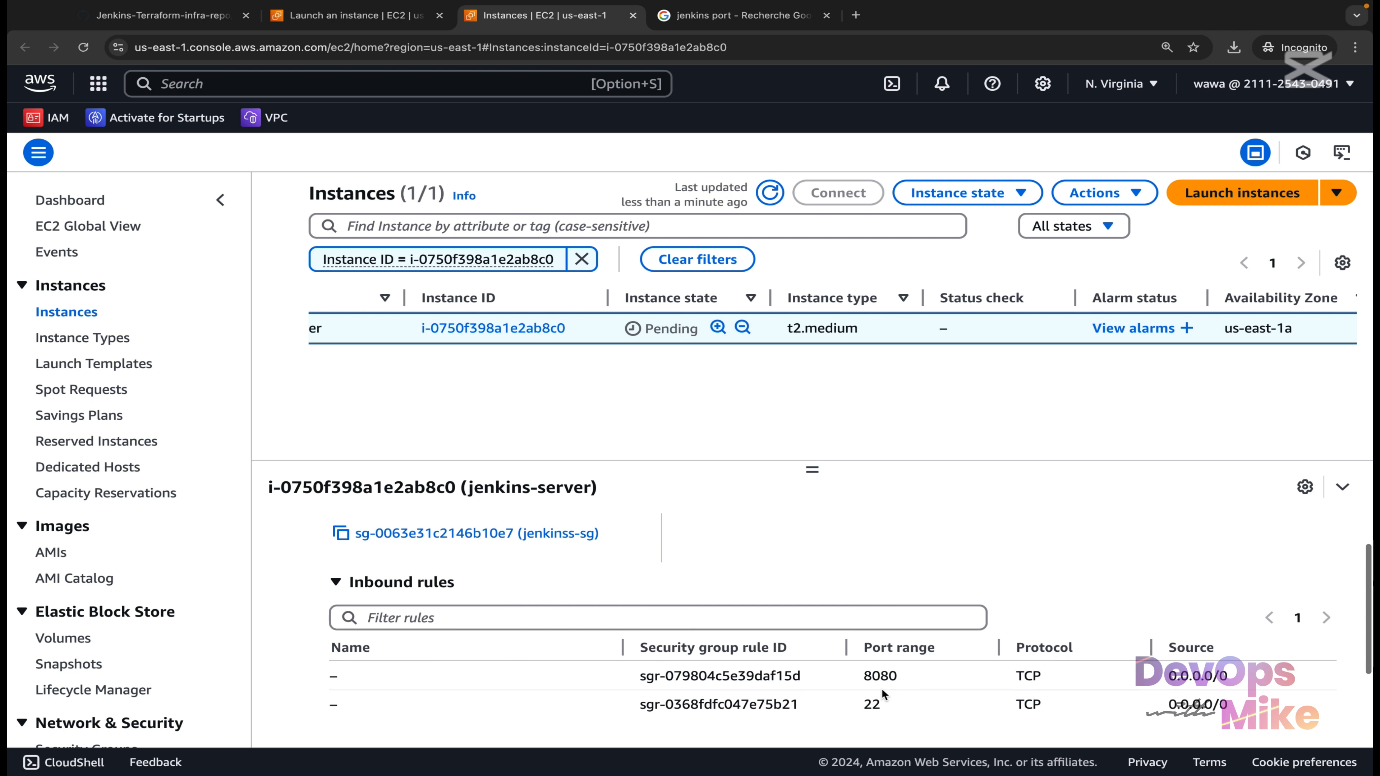
click(767, 195)
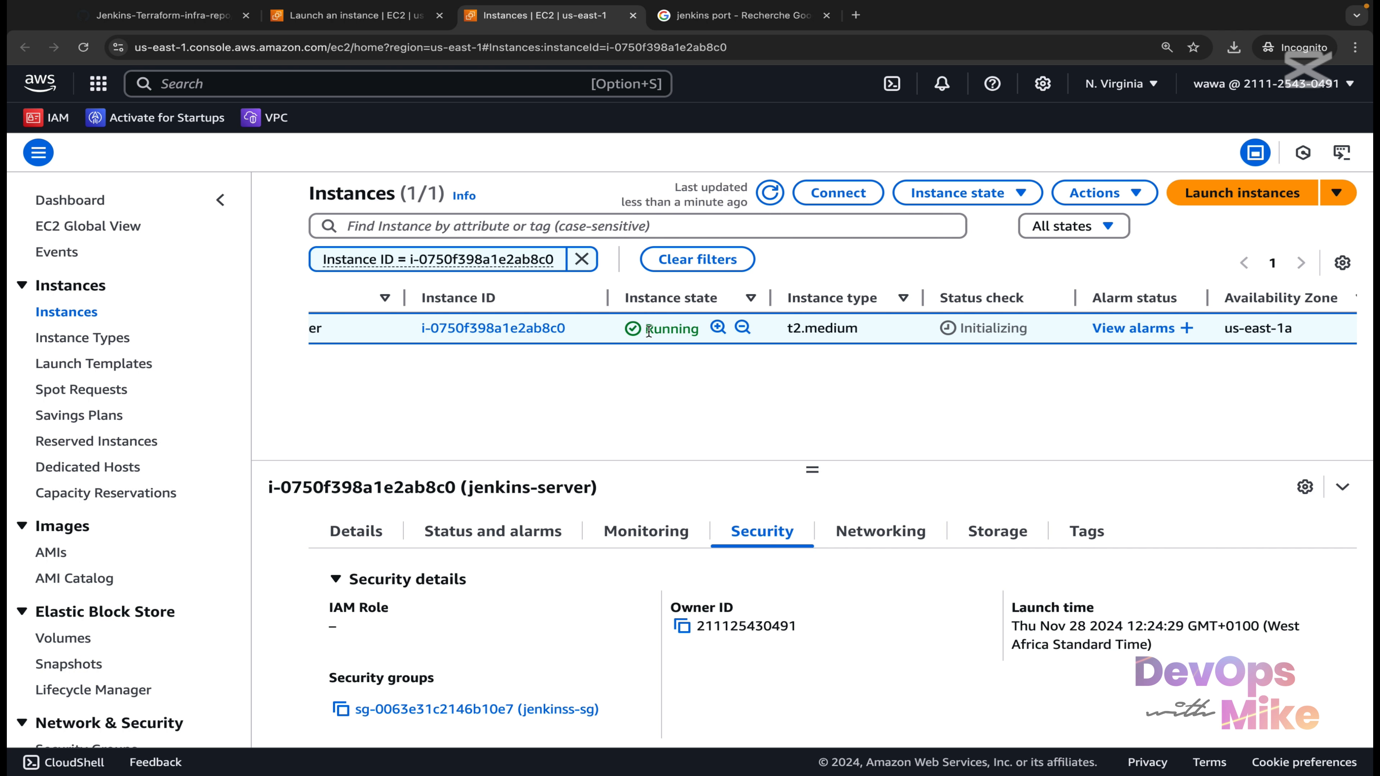
Refresh the list and copy jenkins-server's public IPv4 address 44.201.25.141 from its details.
scroll(702, 328, left, 3)
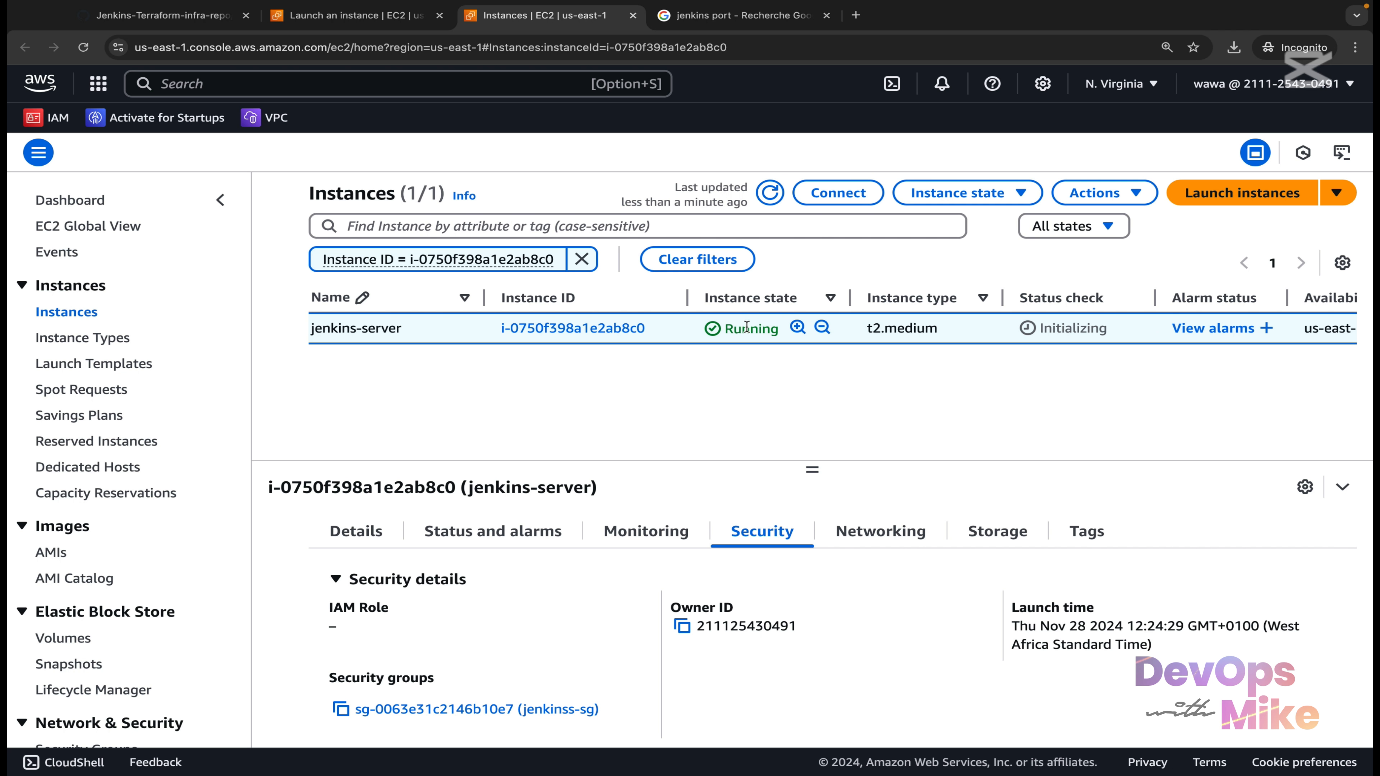
scroll(1080, 338, left, 1)
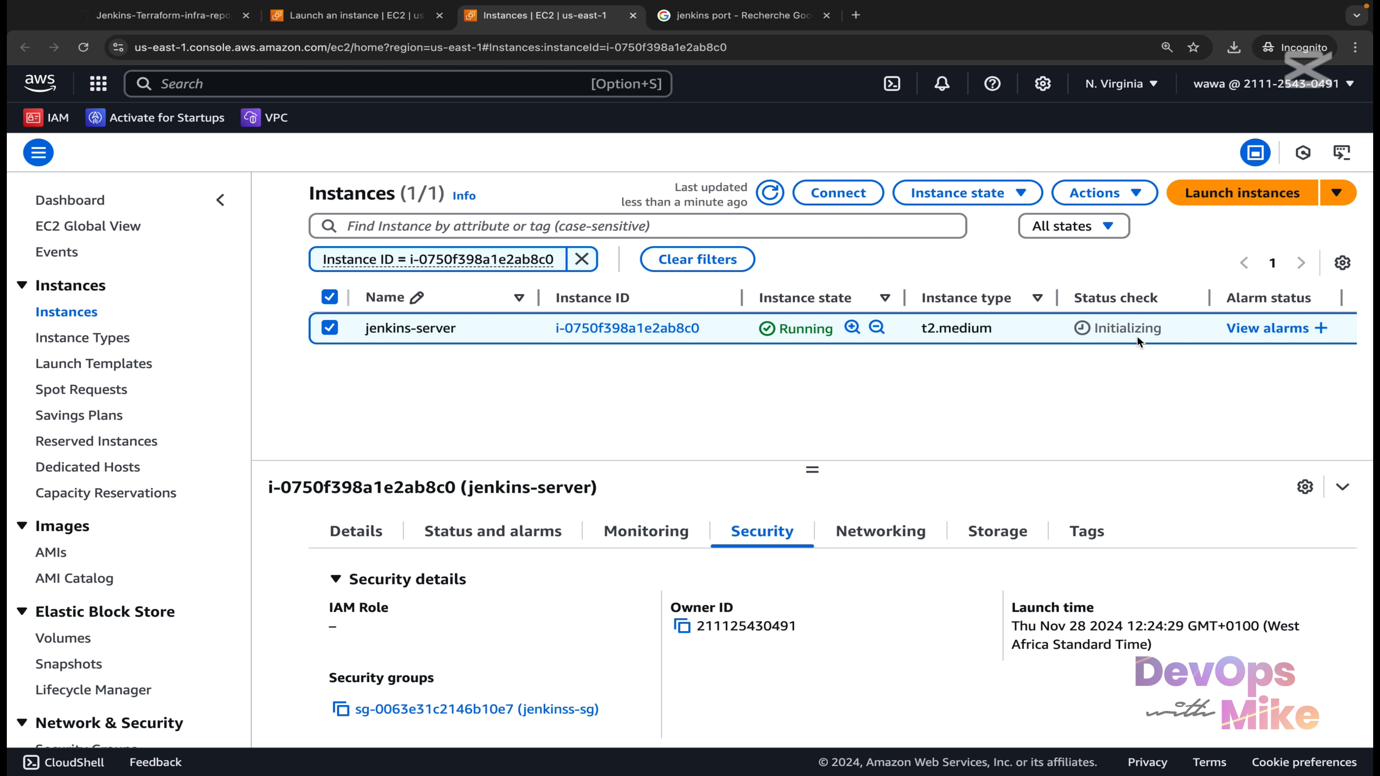
click(769, 192)
click(350, 524)
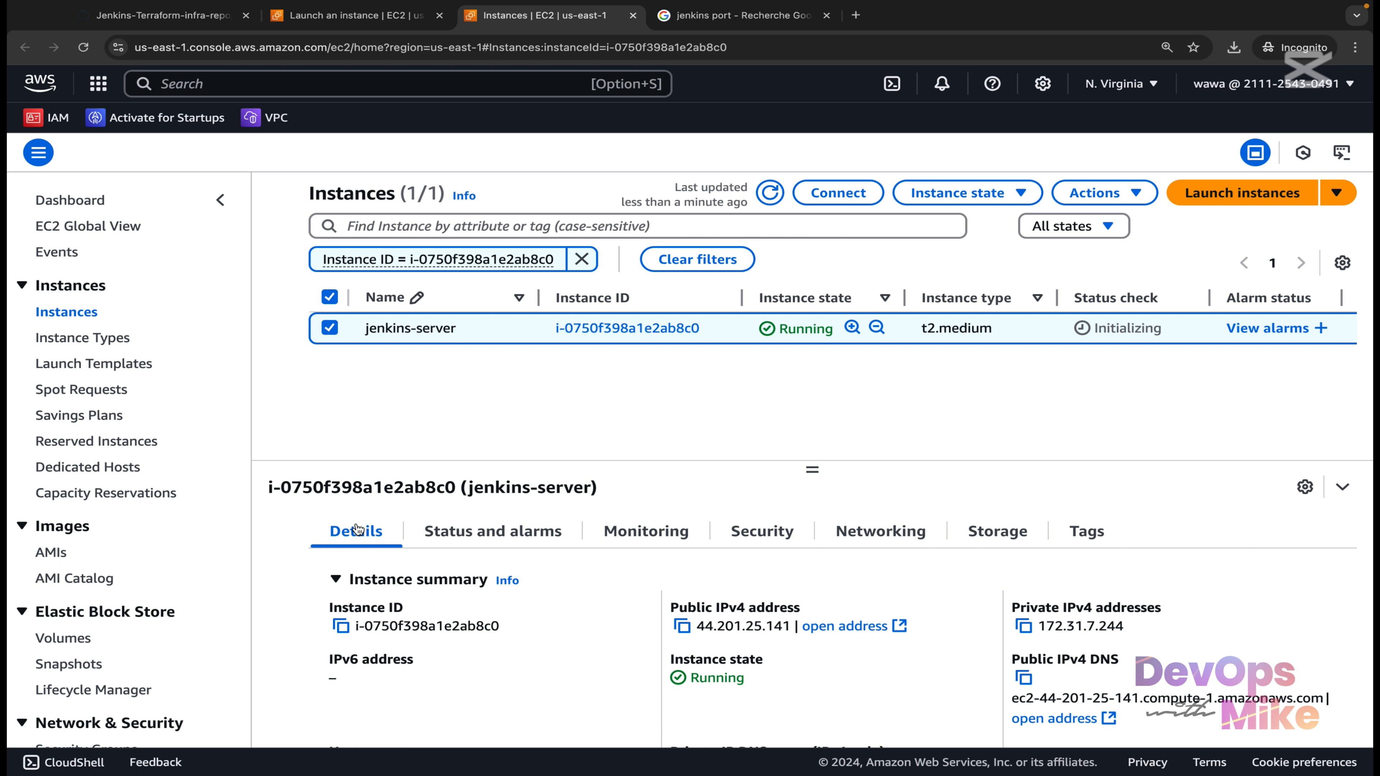
click(683, 630)
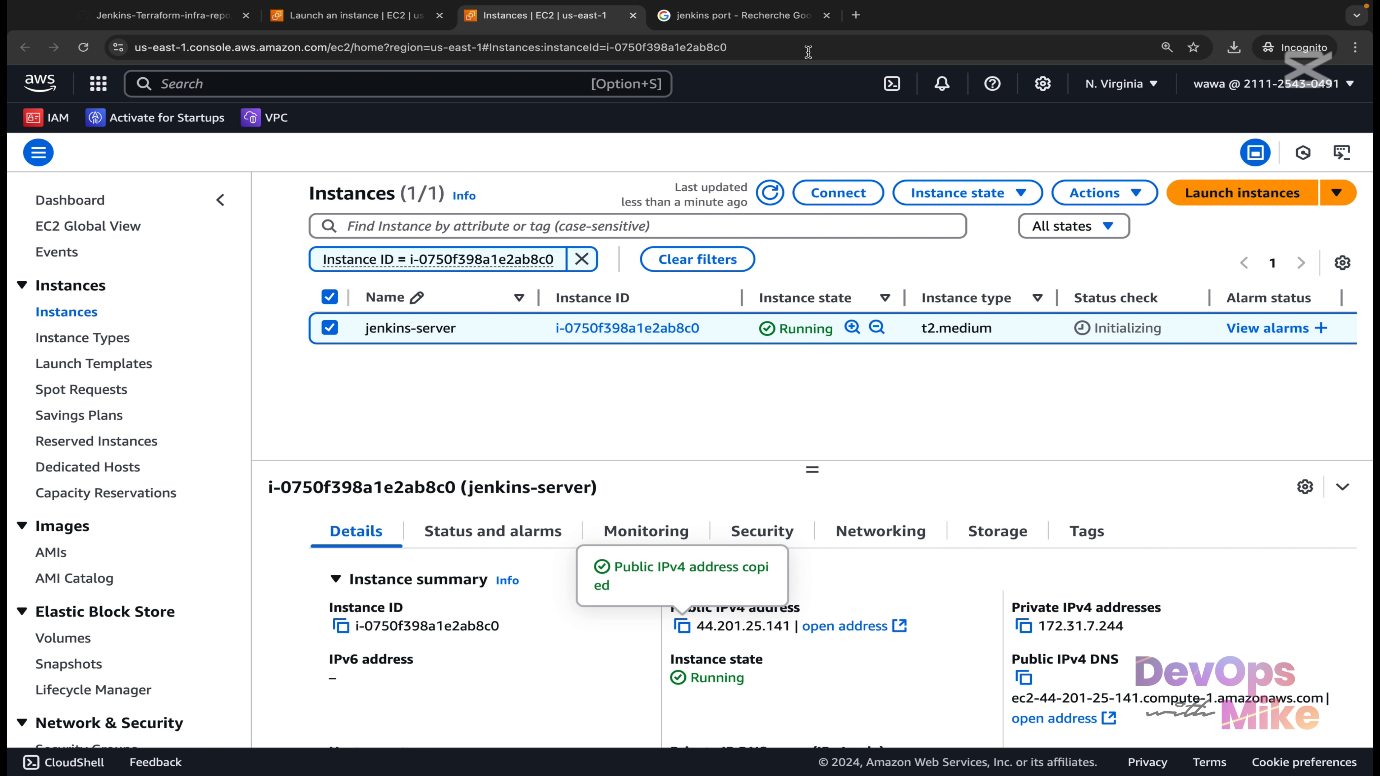
Browse to 44.201.25.141:8080 in a new tab, proceeding past the insecure-connection warning.
click(857, 16)
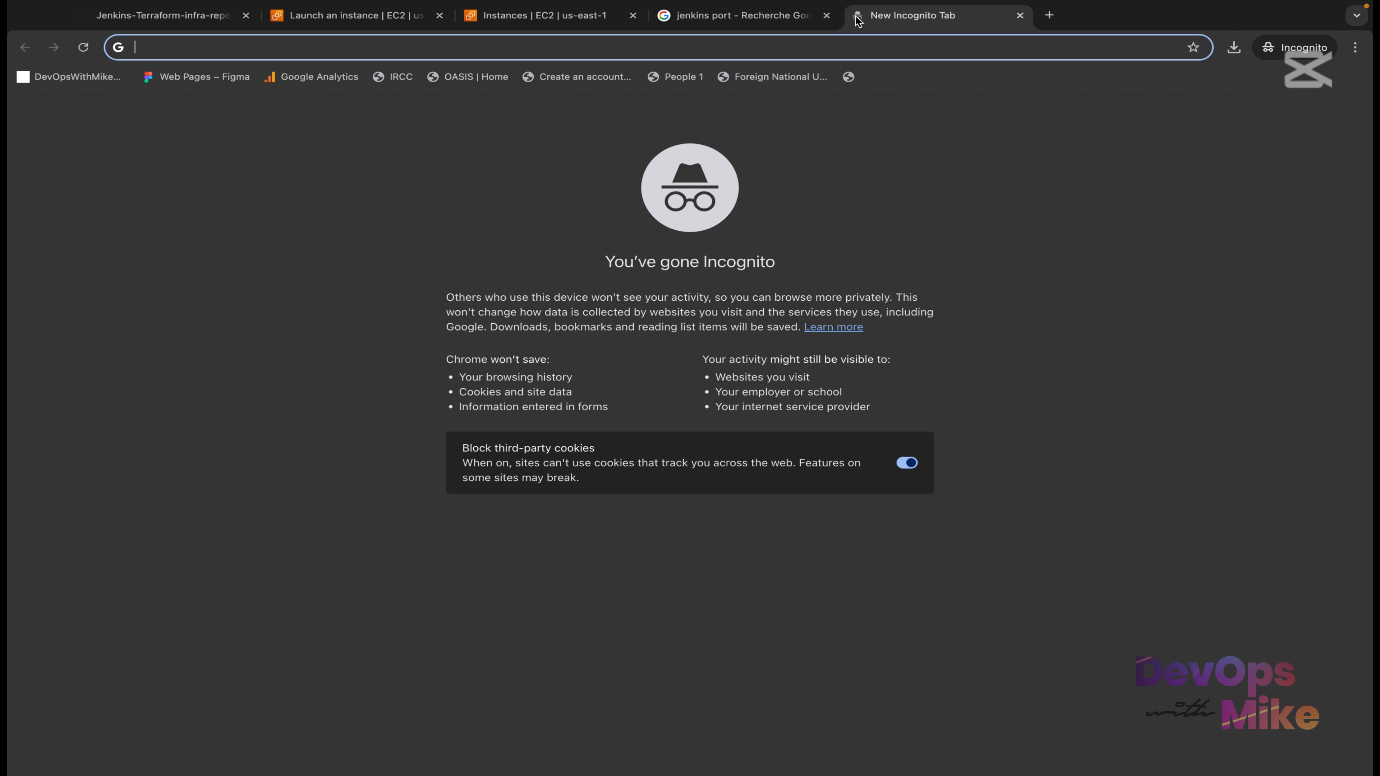
key(super+v)
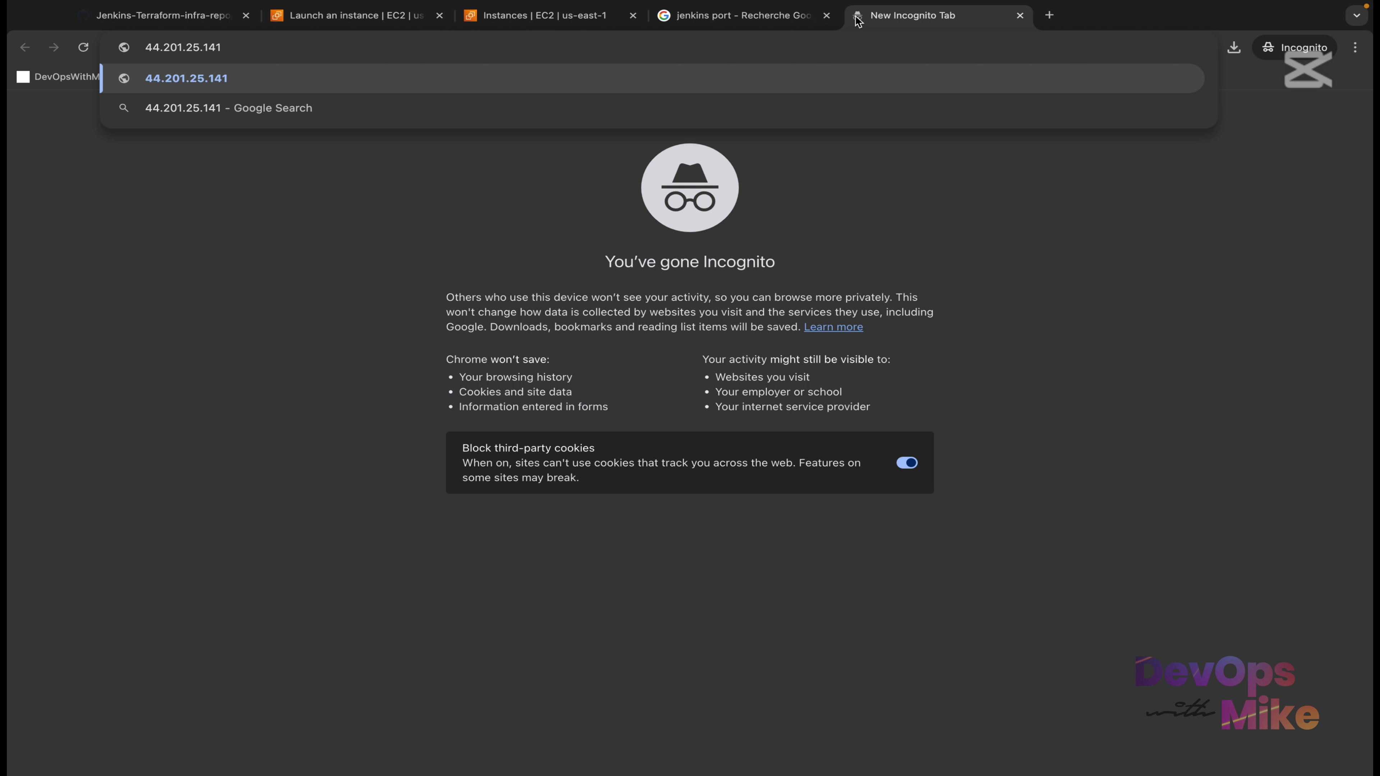
text(:8080)
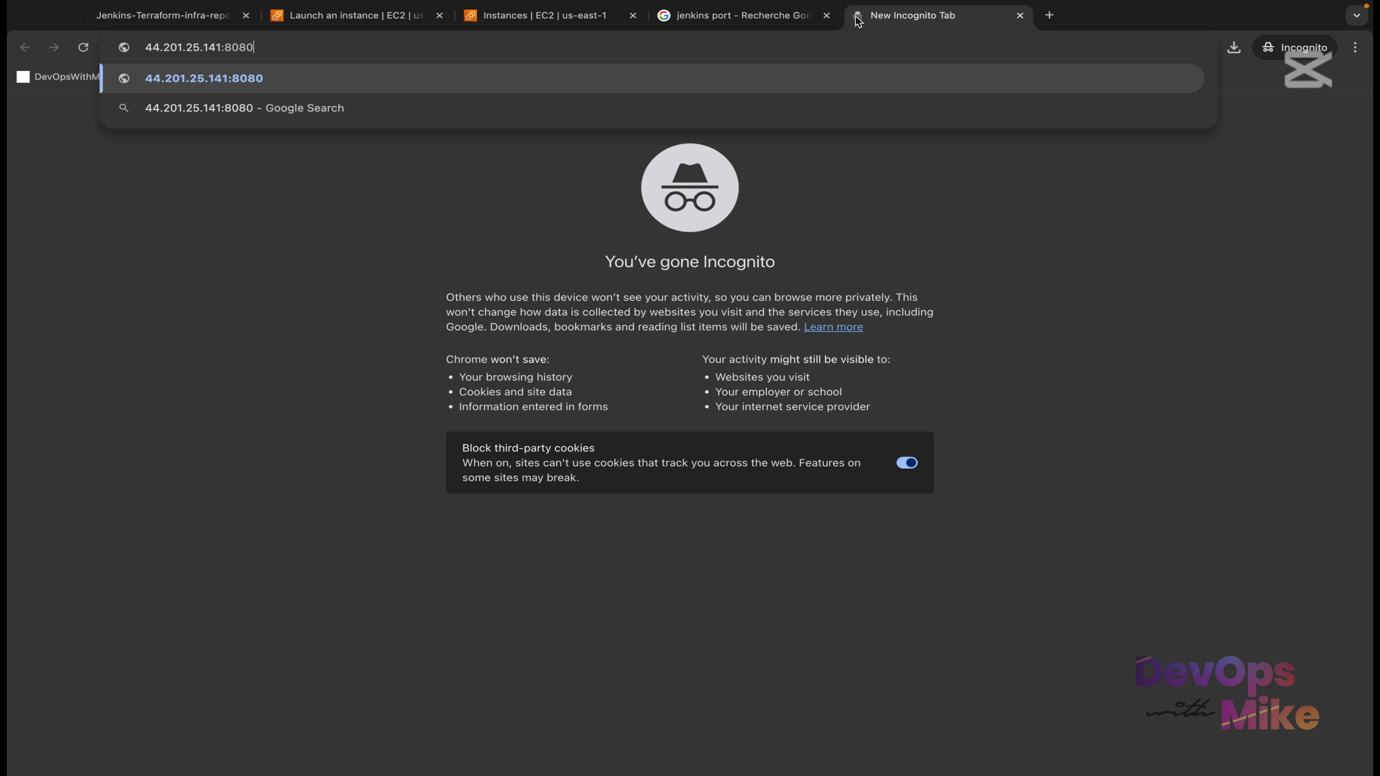
key(Return)
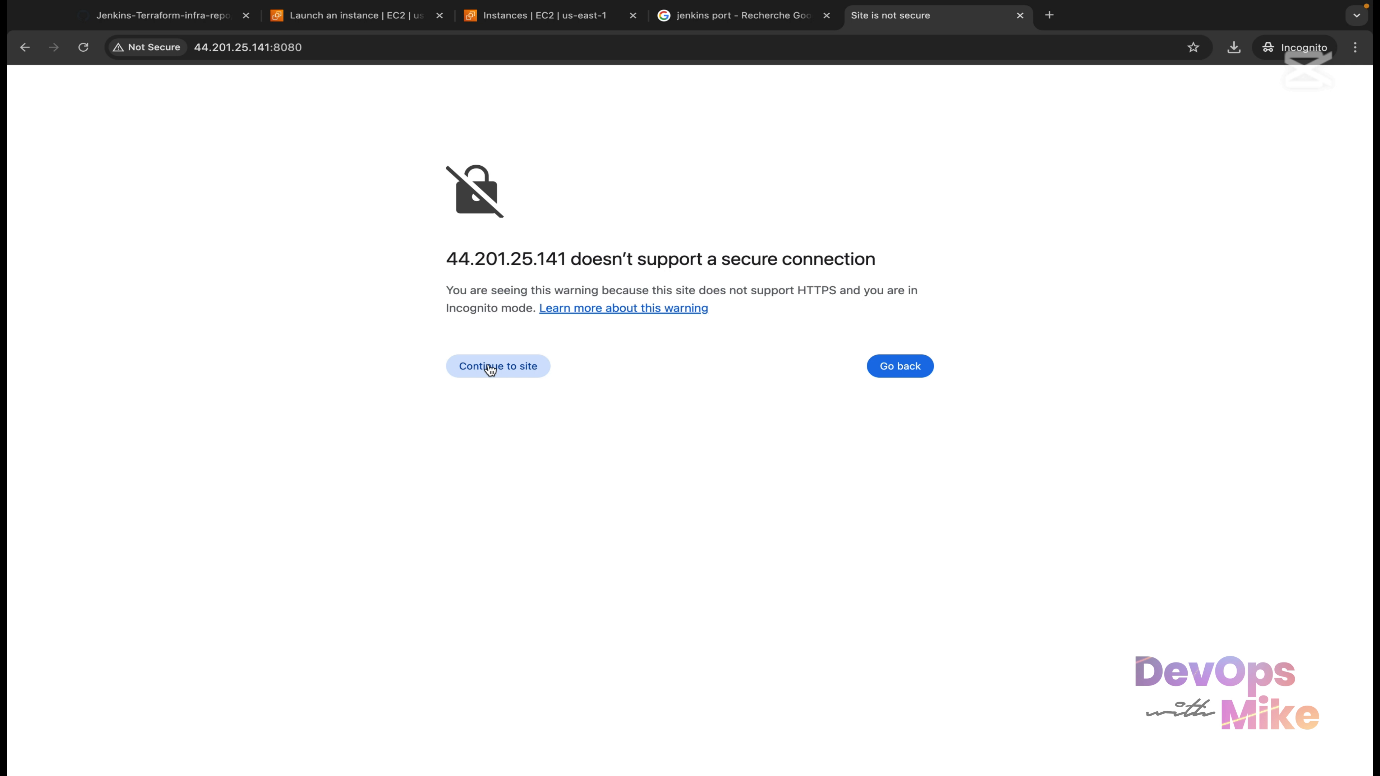
click(486, 367)
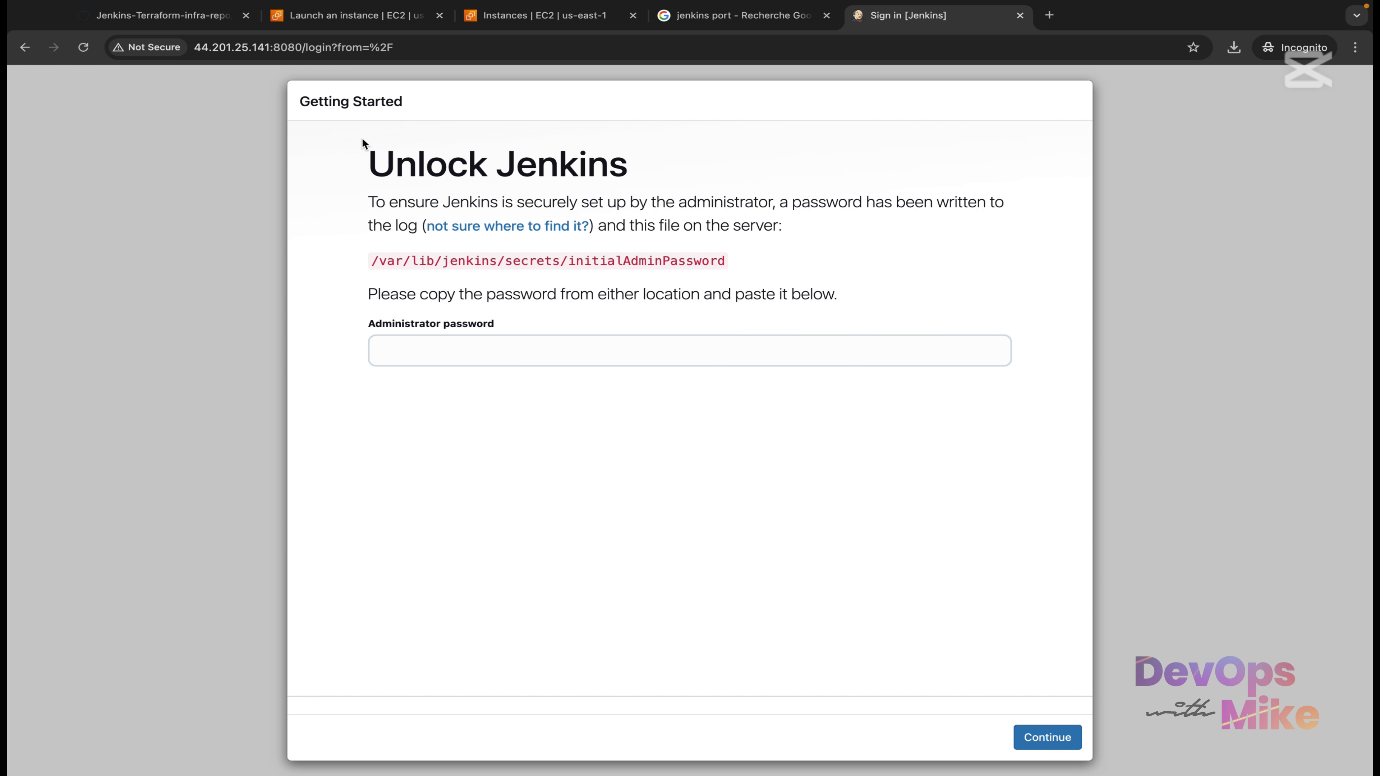
drag(364, 165, 629, 160)
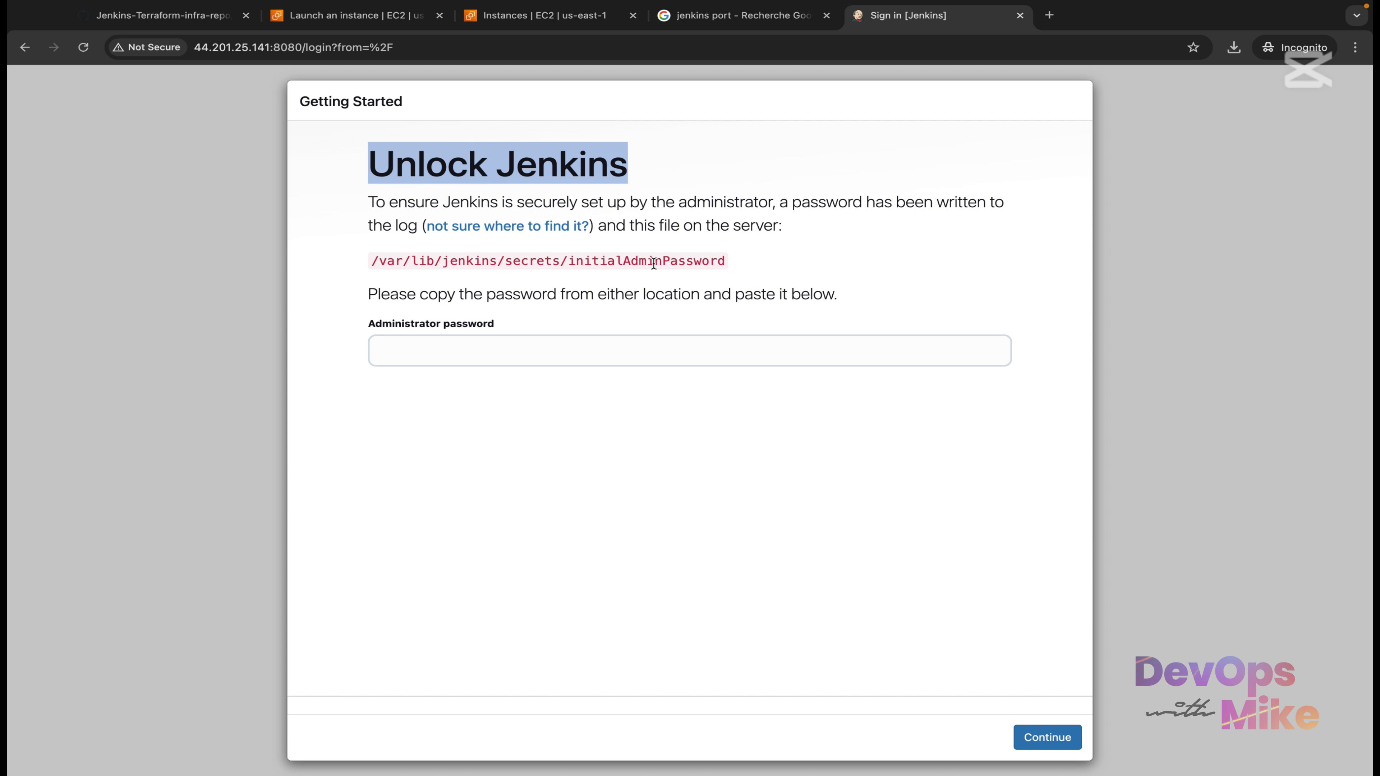
drag(731, 262, 376, 263)
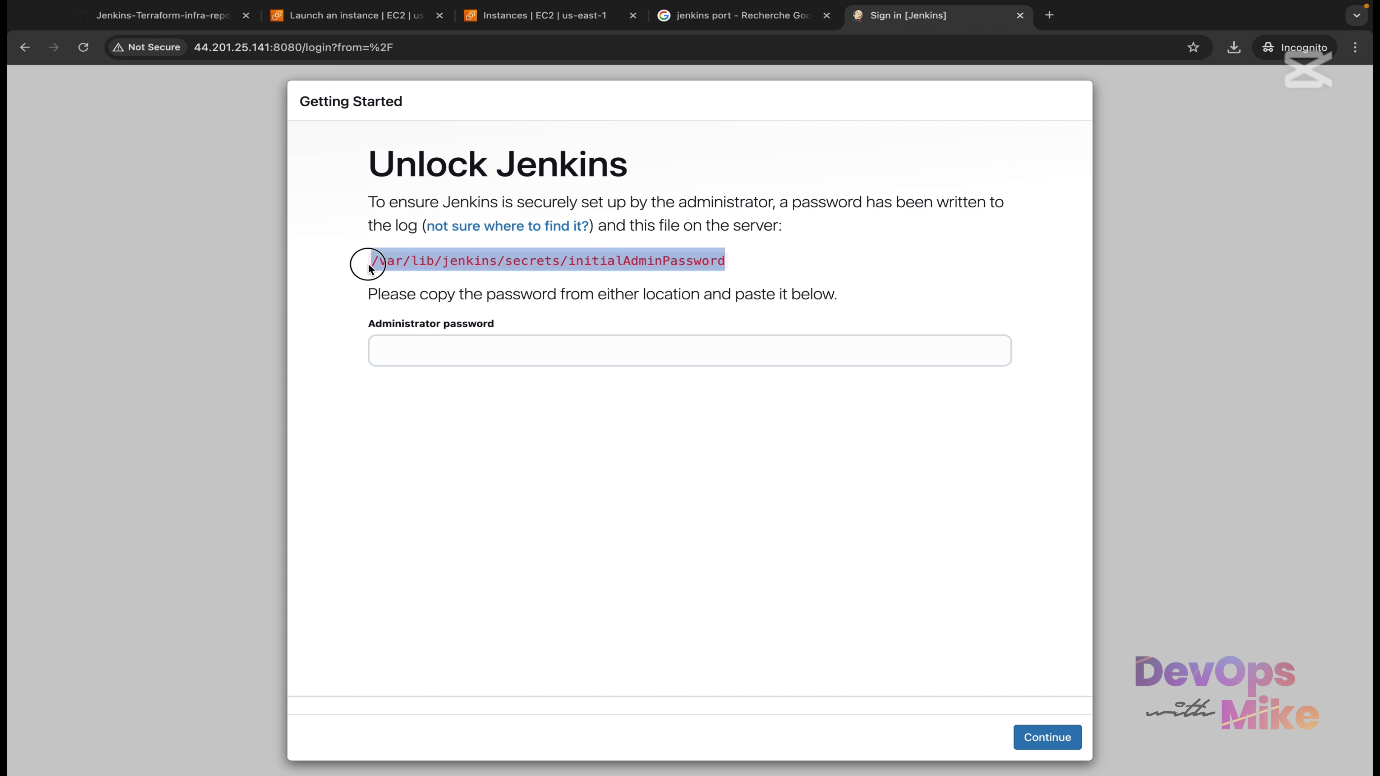
click(430, 261)
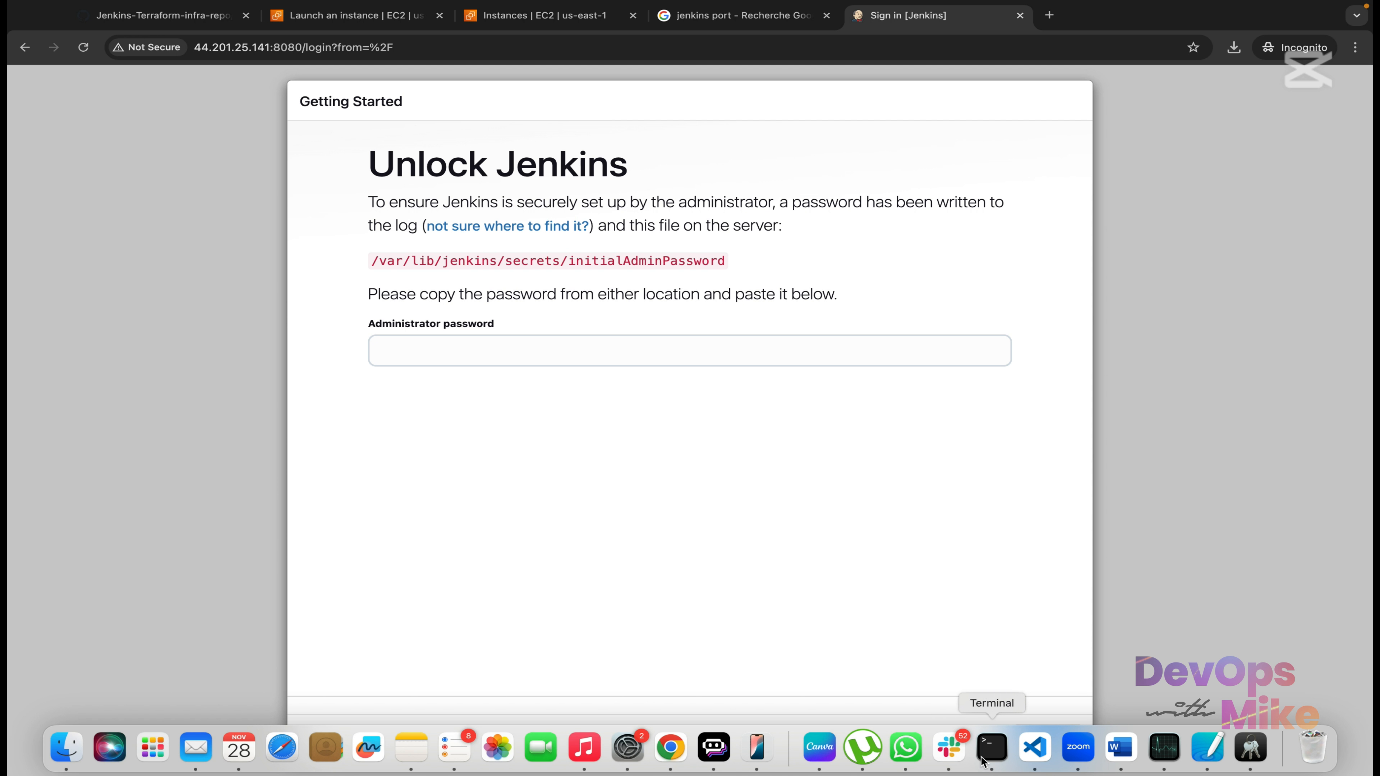
Open Terminal with larger text, cd into Desktop, and confirm /Users/user/Desktop with pwd.
click(999, 752)
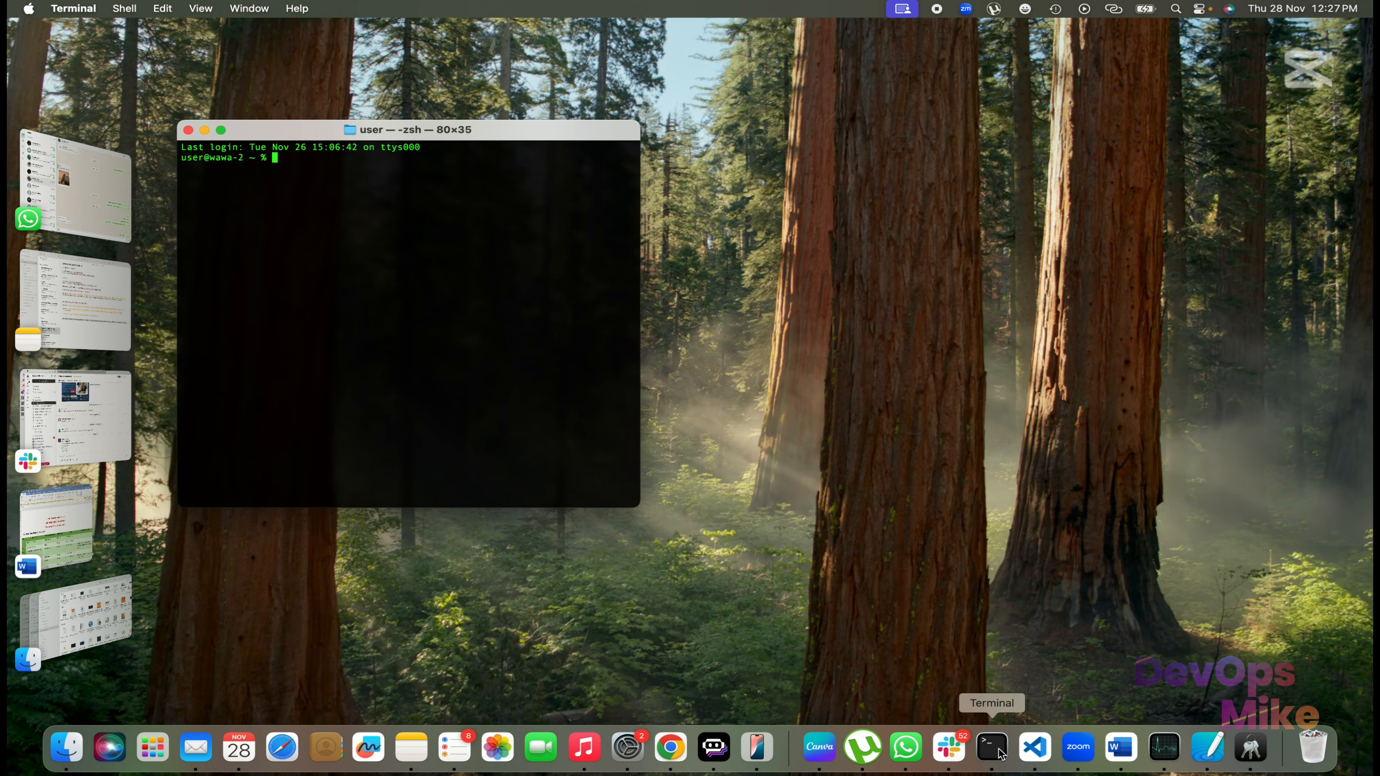
key(super+plus)
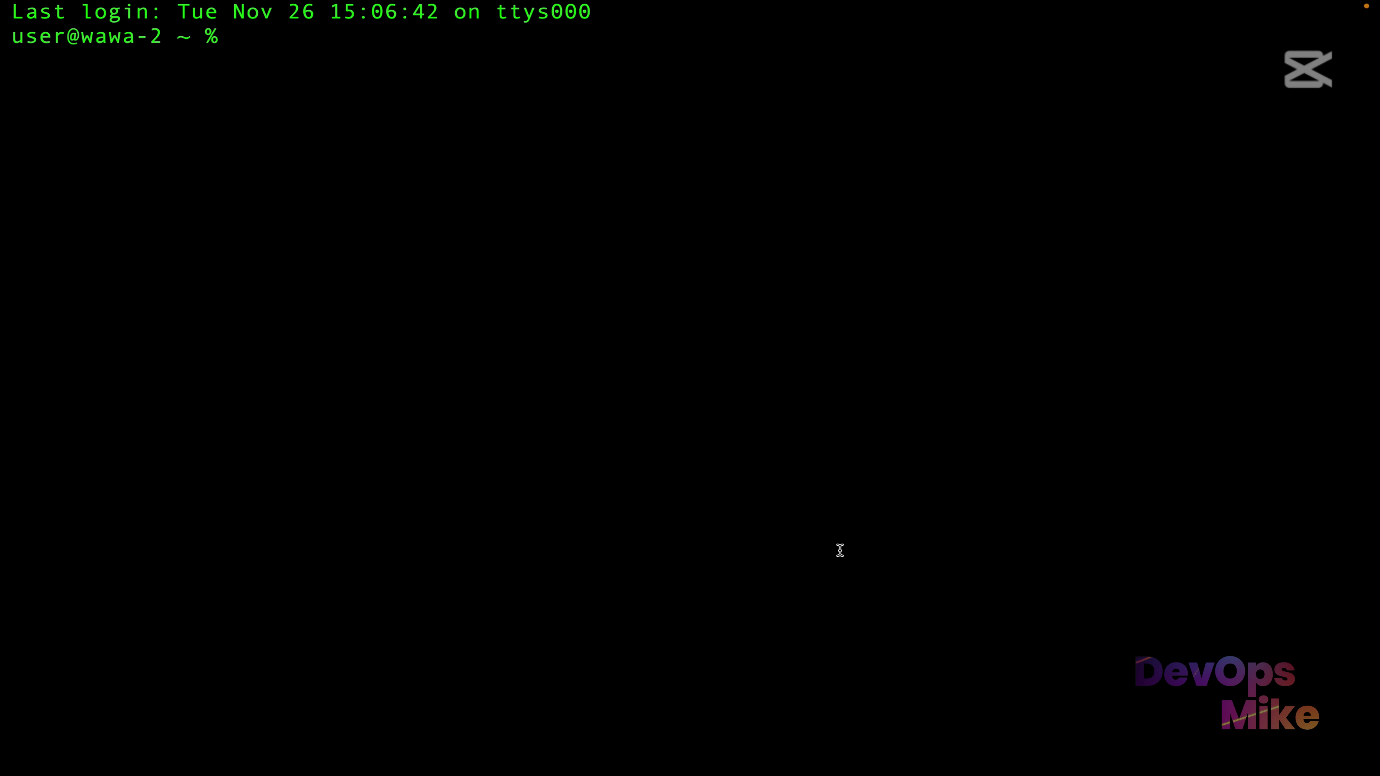
text(cd Des)
key(Tab)
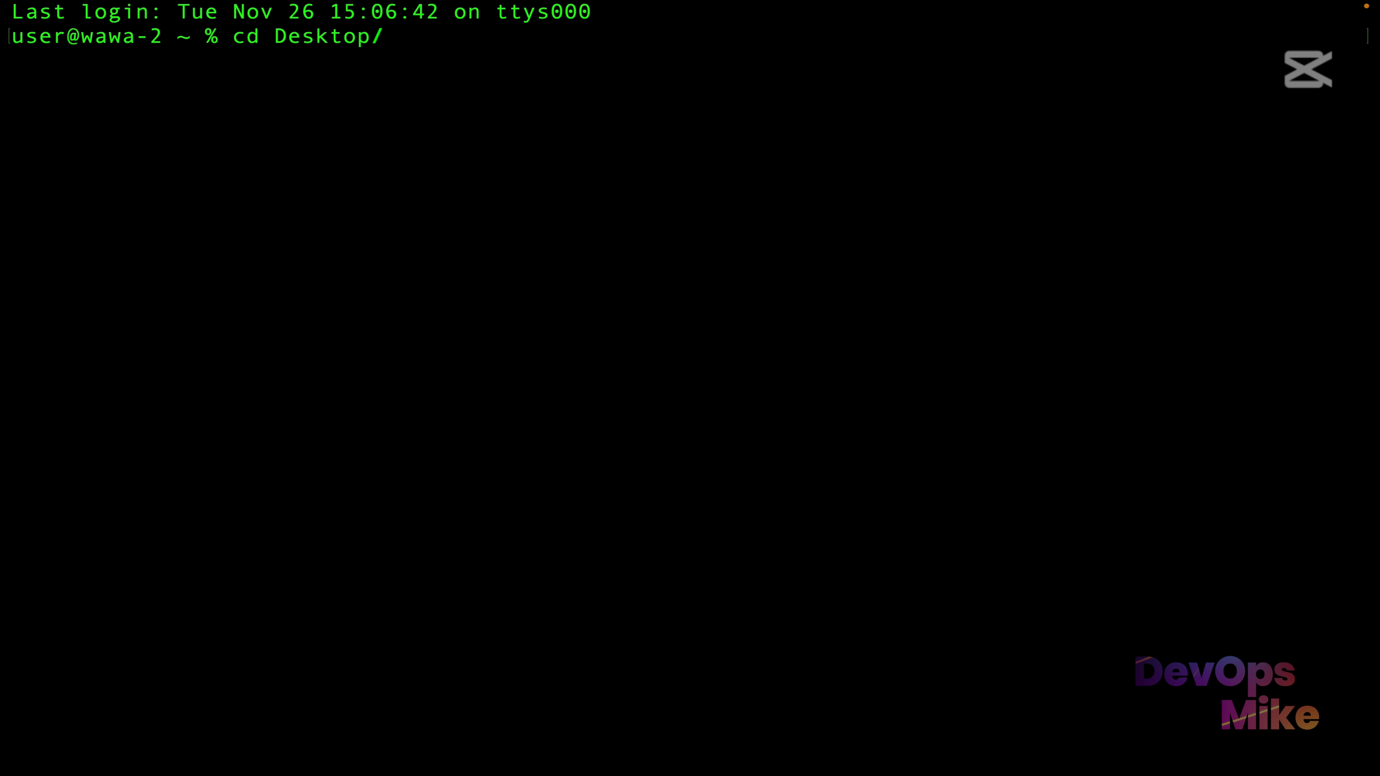
key(Return)
text(pwd)
key(Return)
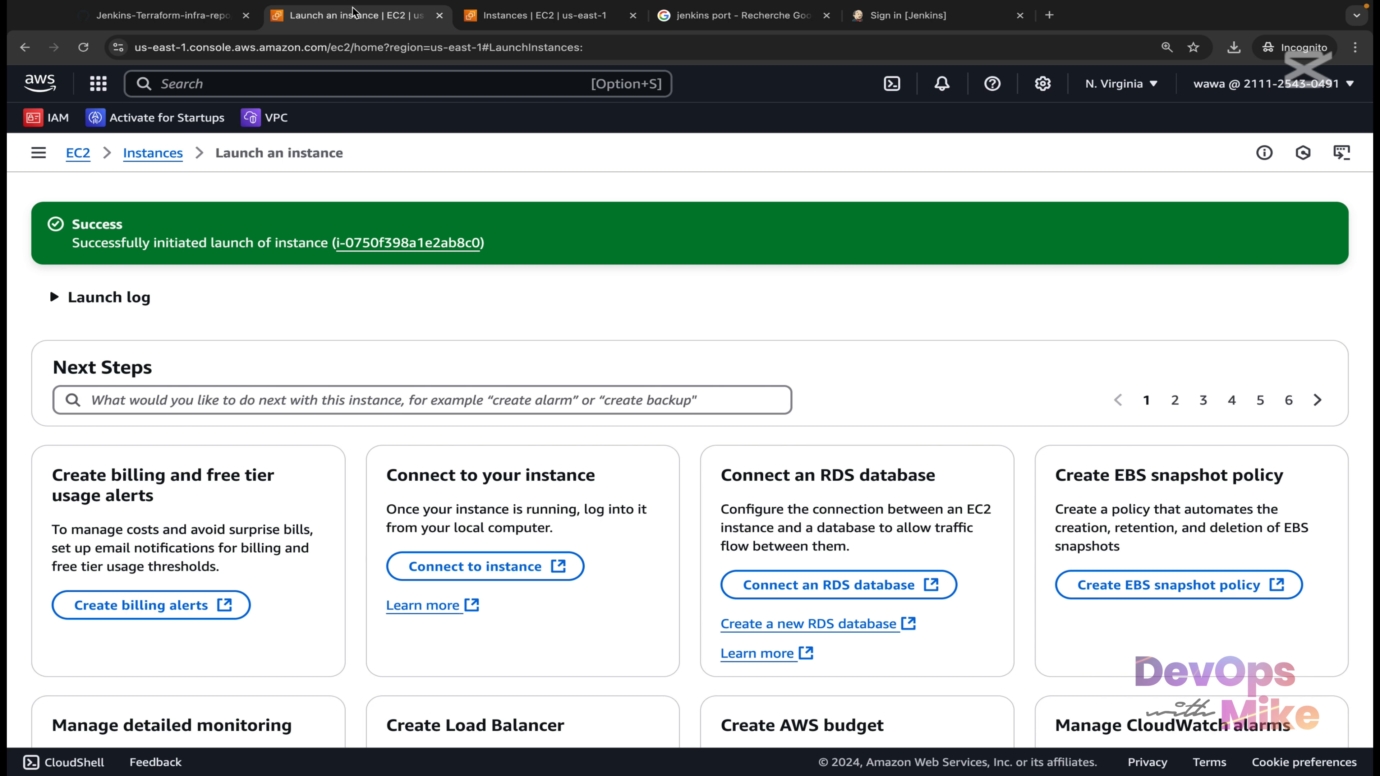
Select jenkins-server, open its SSH client connect instructions, and copy the example ssh -i command.
click(543, 16)
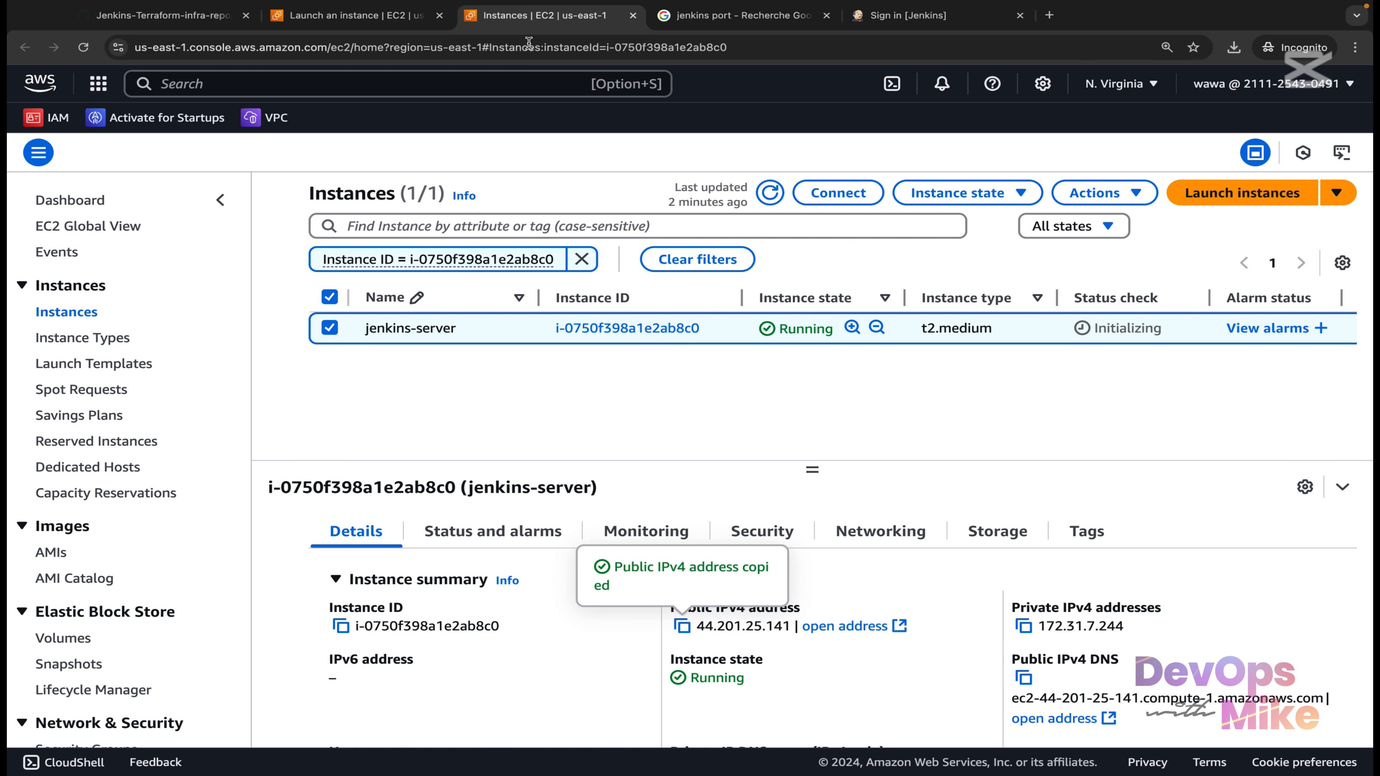
click(330, 327)
click(330, 328)
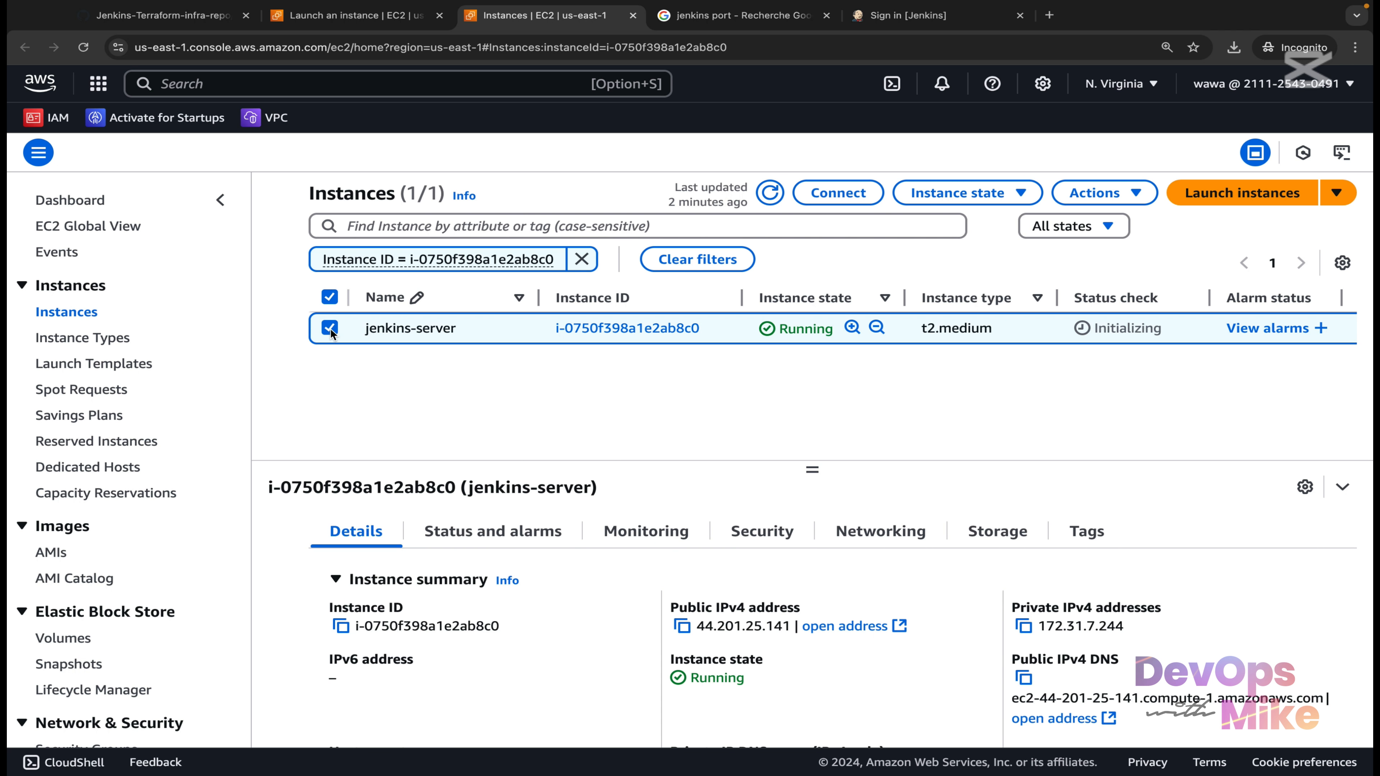
click(838, 193)
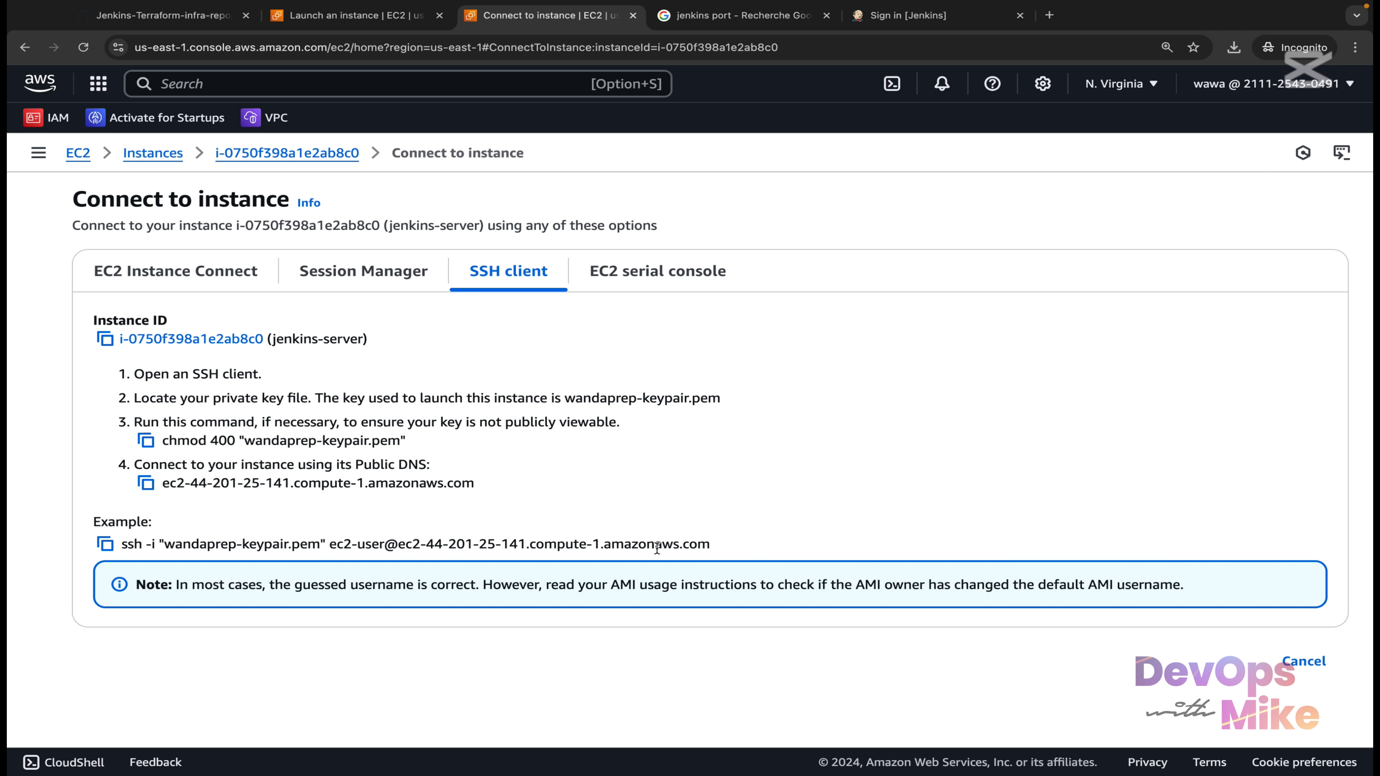
click(105, 546)
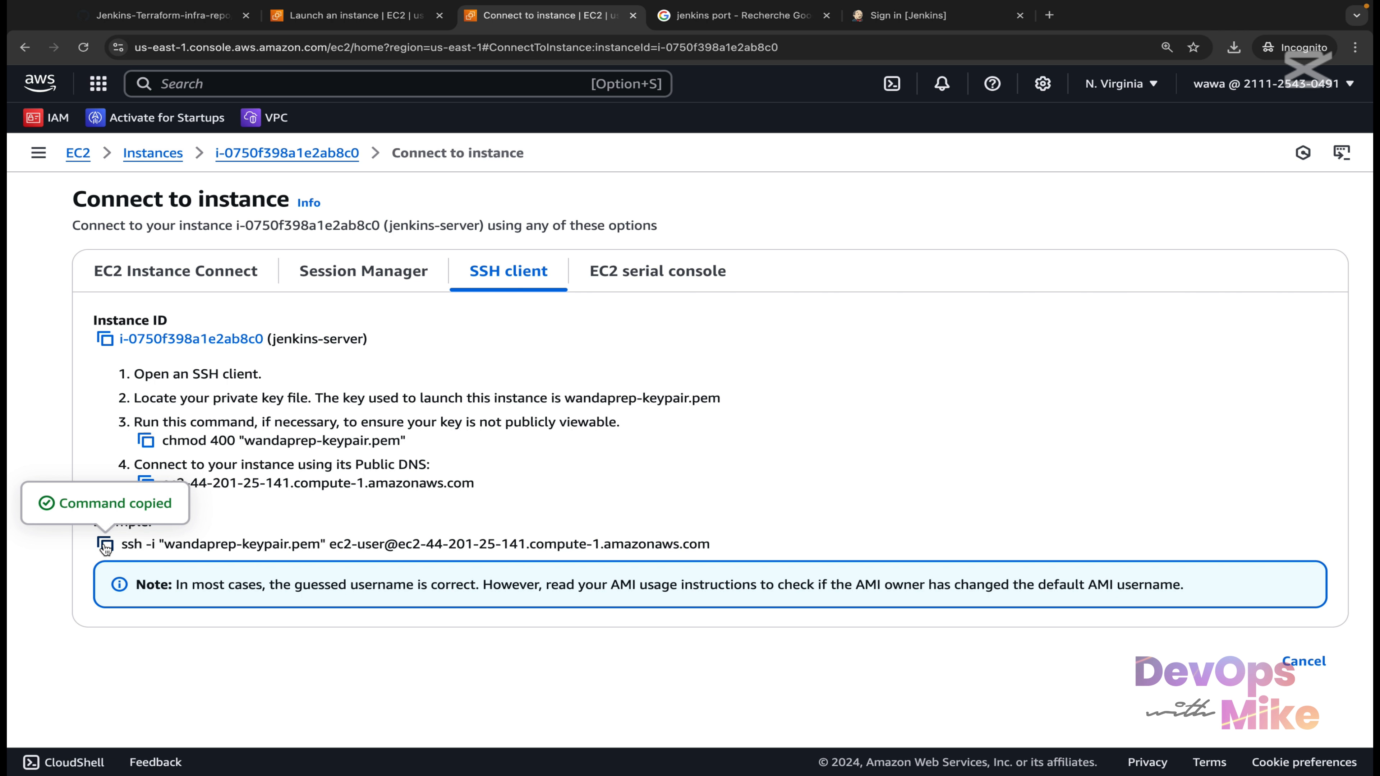
Run the pasted ssh -i command in Terminal, answering yes to accept the host key.
key(ctrl+Left)
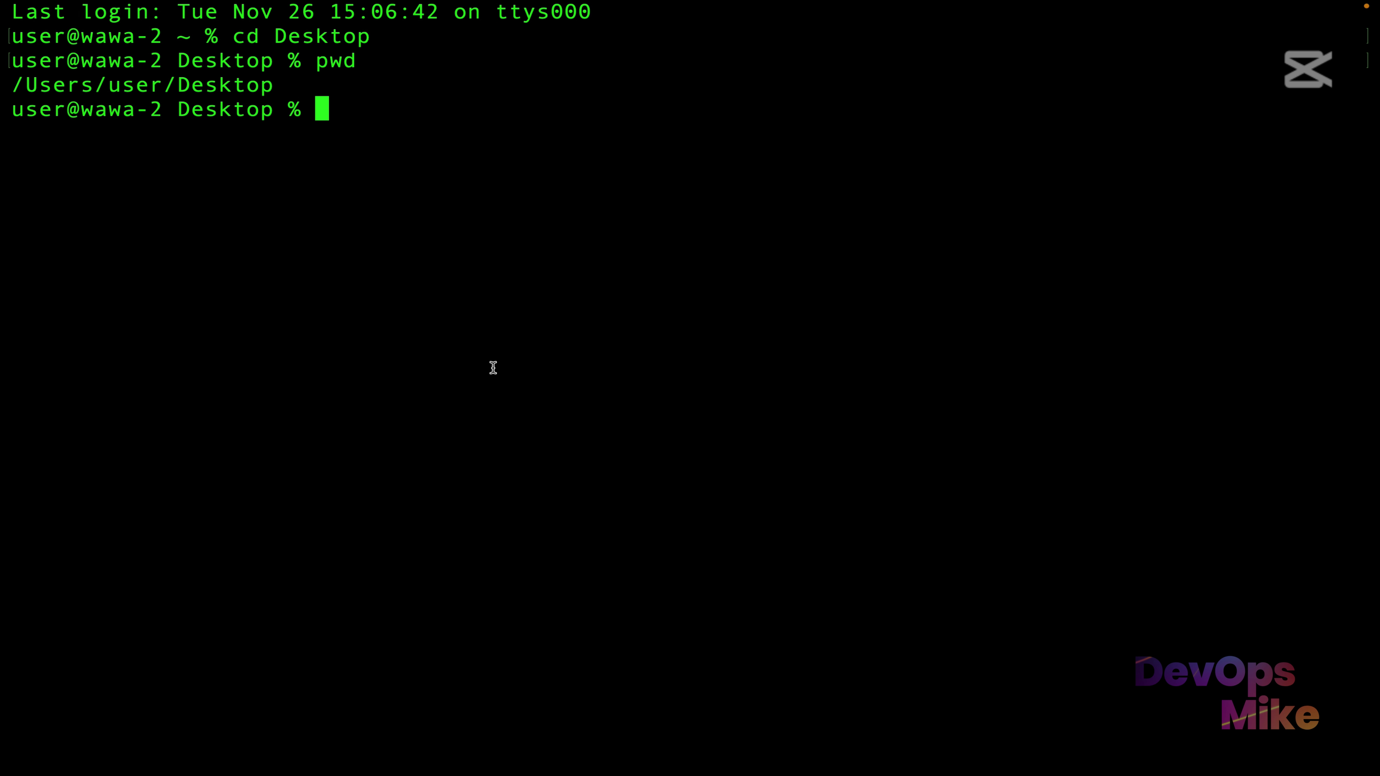
click(494, 368)
key(super+v)
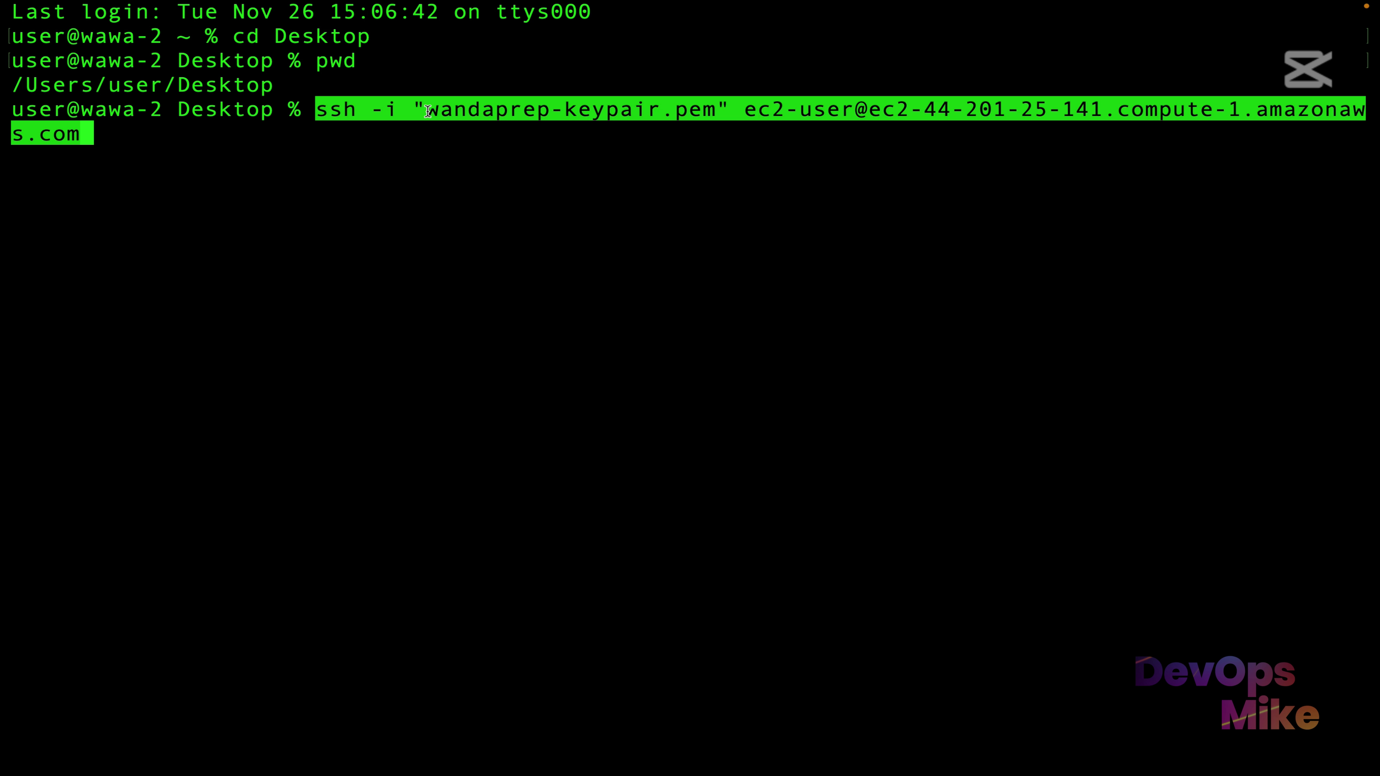
key(Return)
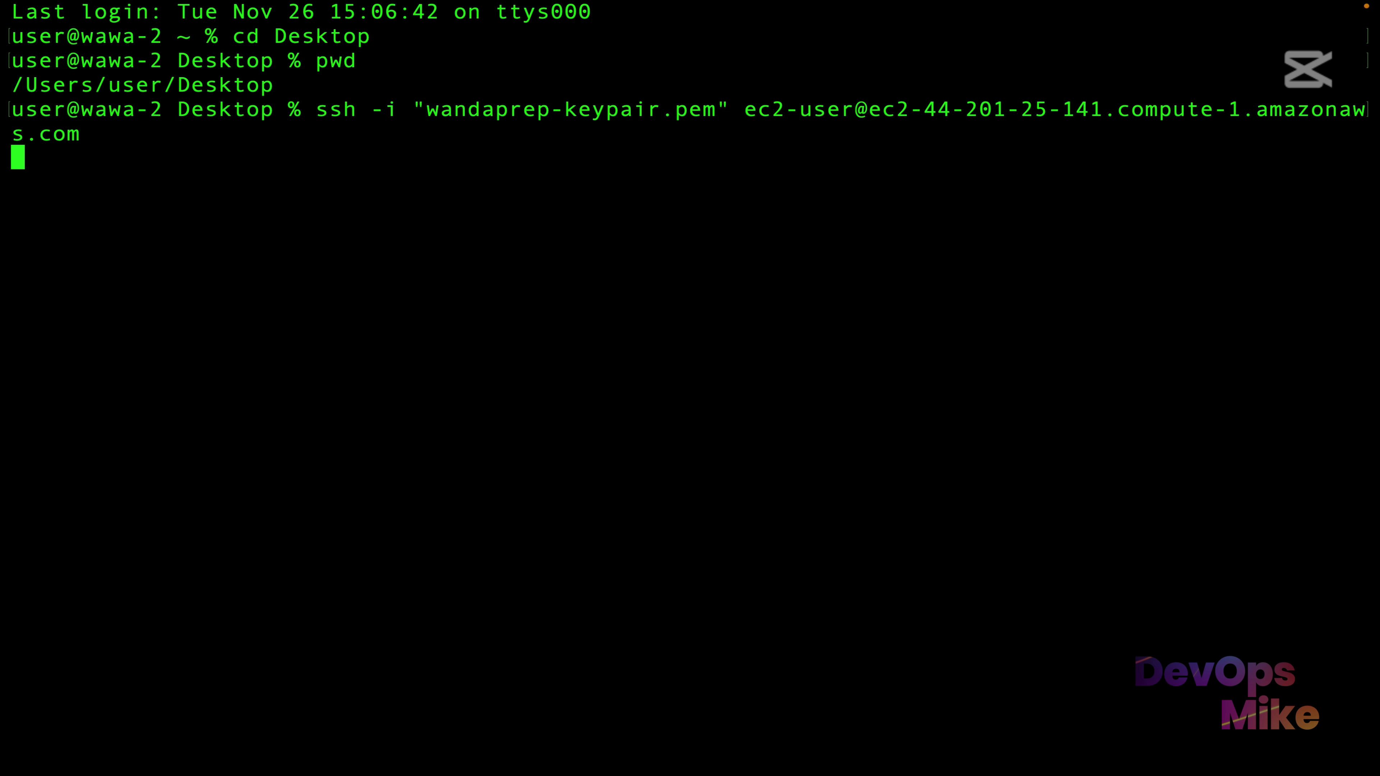
text(yes)
key(Return)
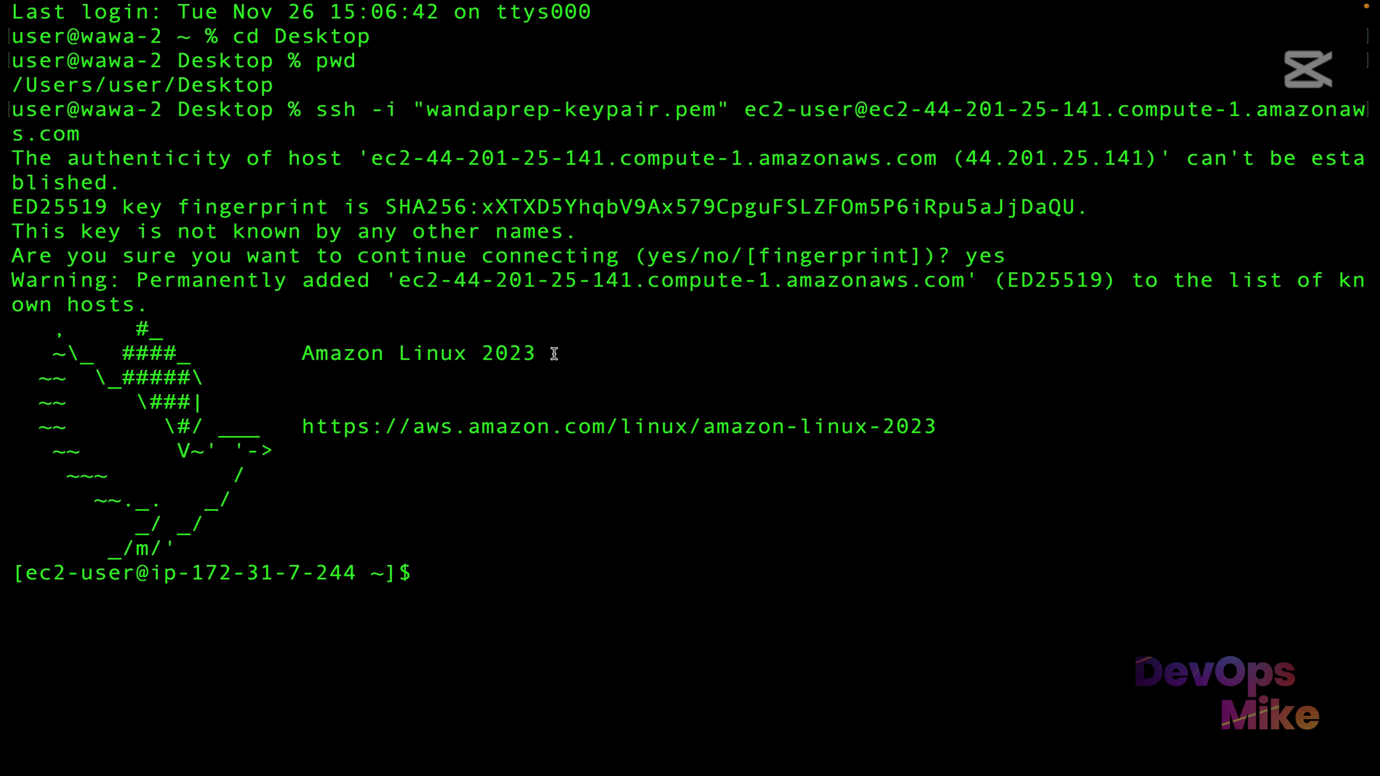
Highlight the Amazon Linux 2023 banner, the ec2-user login and the private host name.
drag(553, 355, 309, 355)
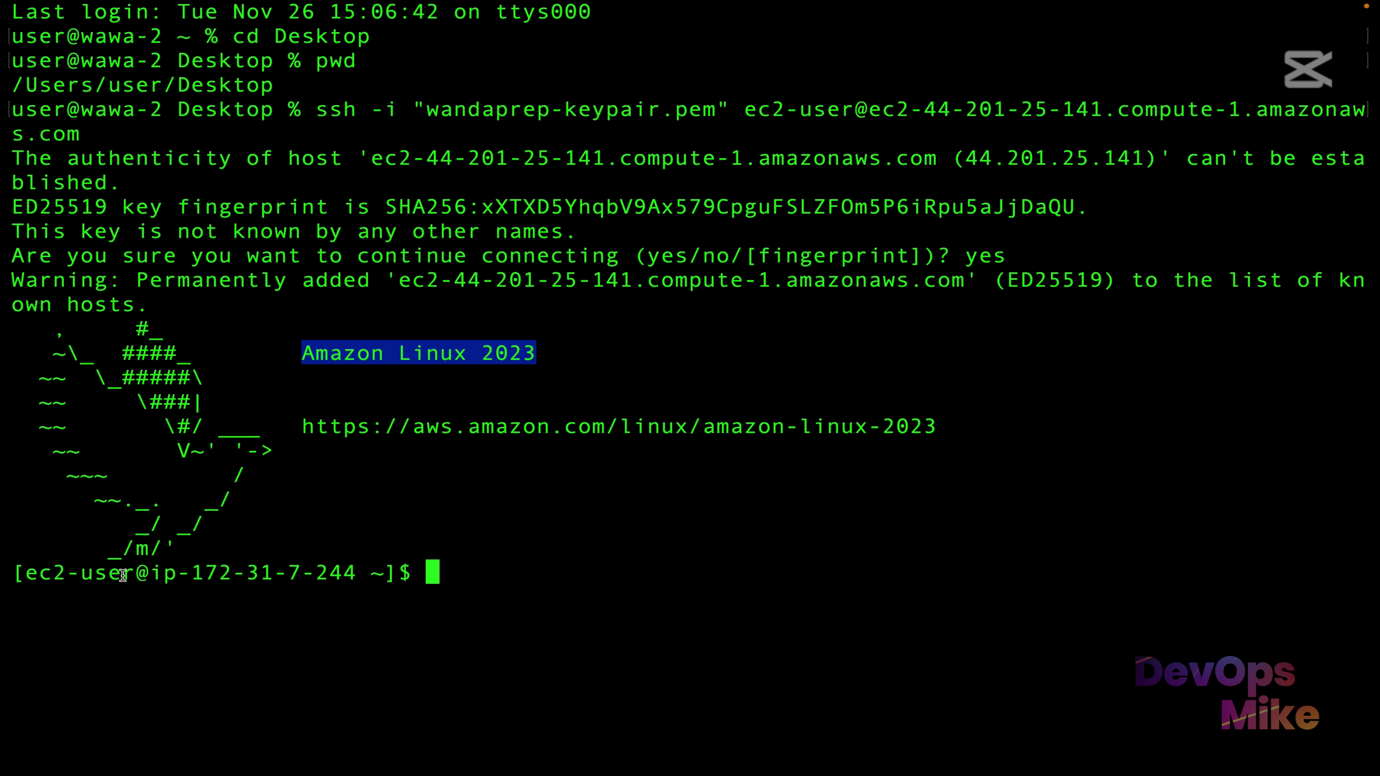
drag(133, 573, 21, 574)
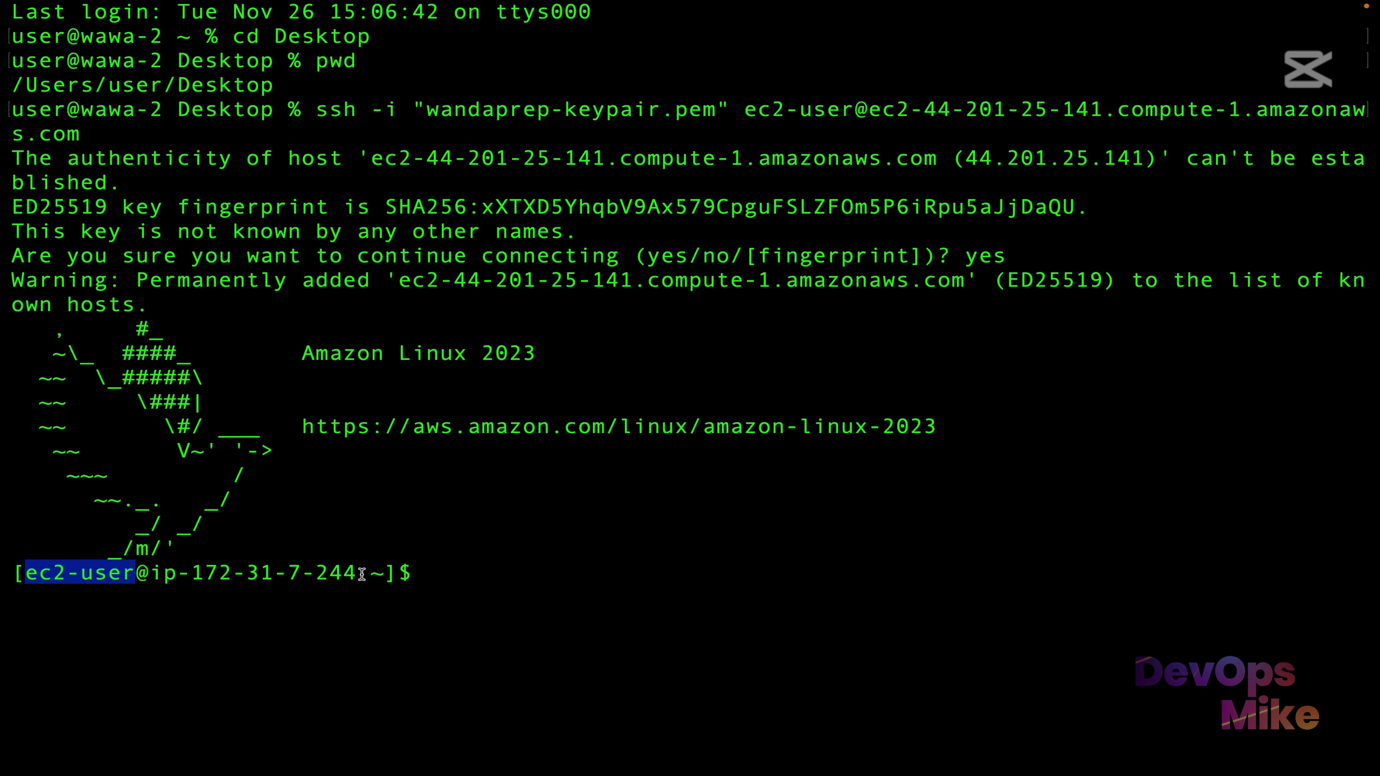
drag(358, 574, 151, 568)
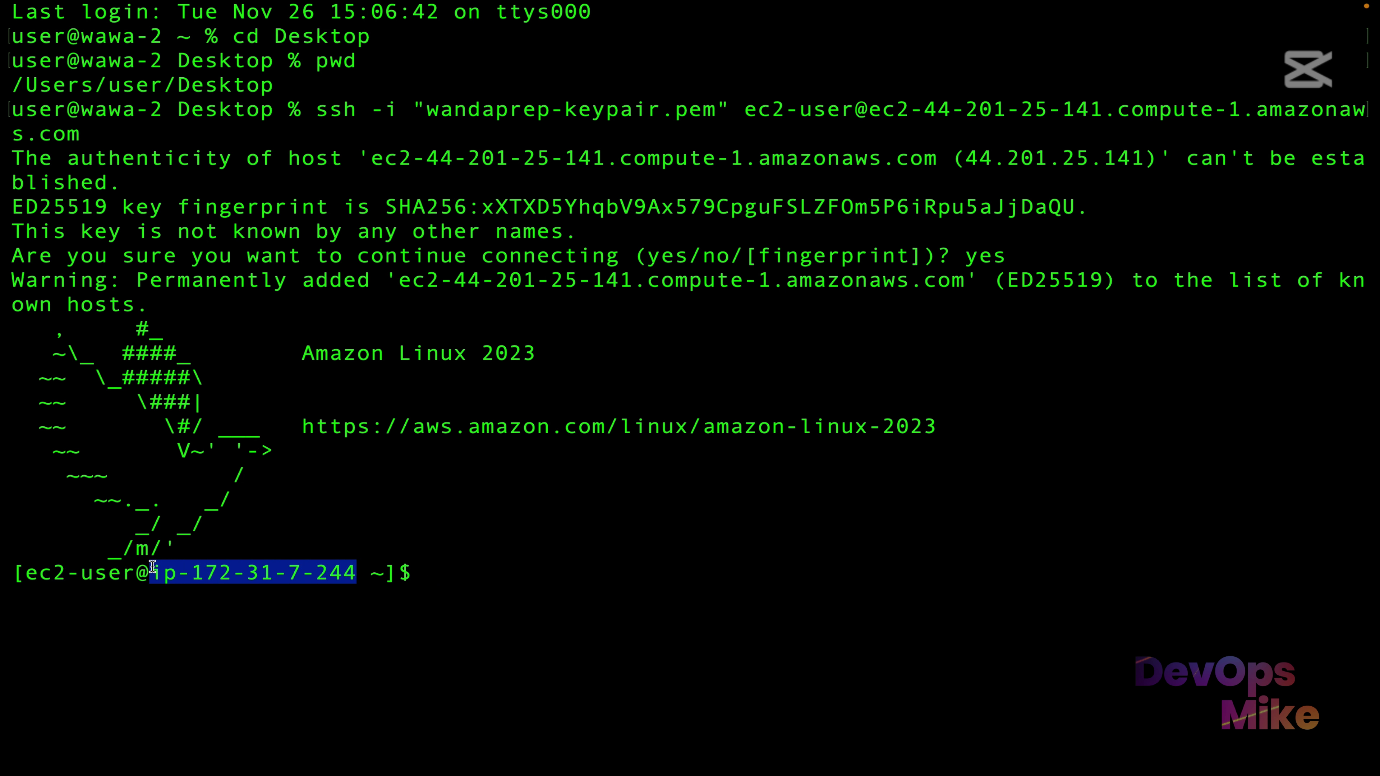
click(226, 568)
Copy the /var/lib/jenkins/secrets/initialAdminPassword path from the Unlock Jenkins page.
key(ctrl+Right)
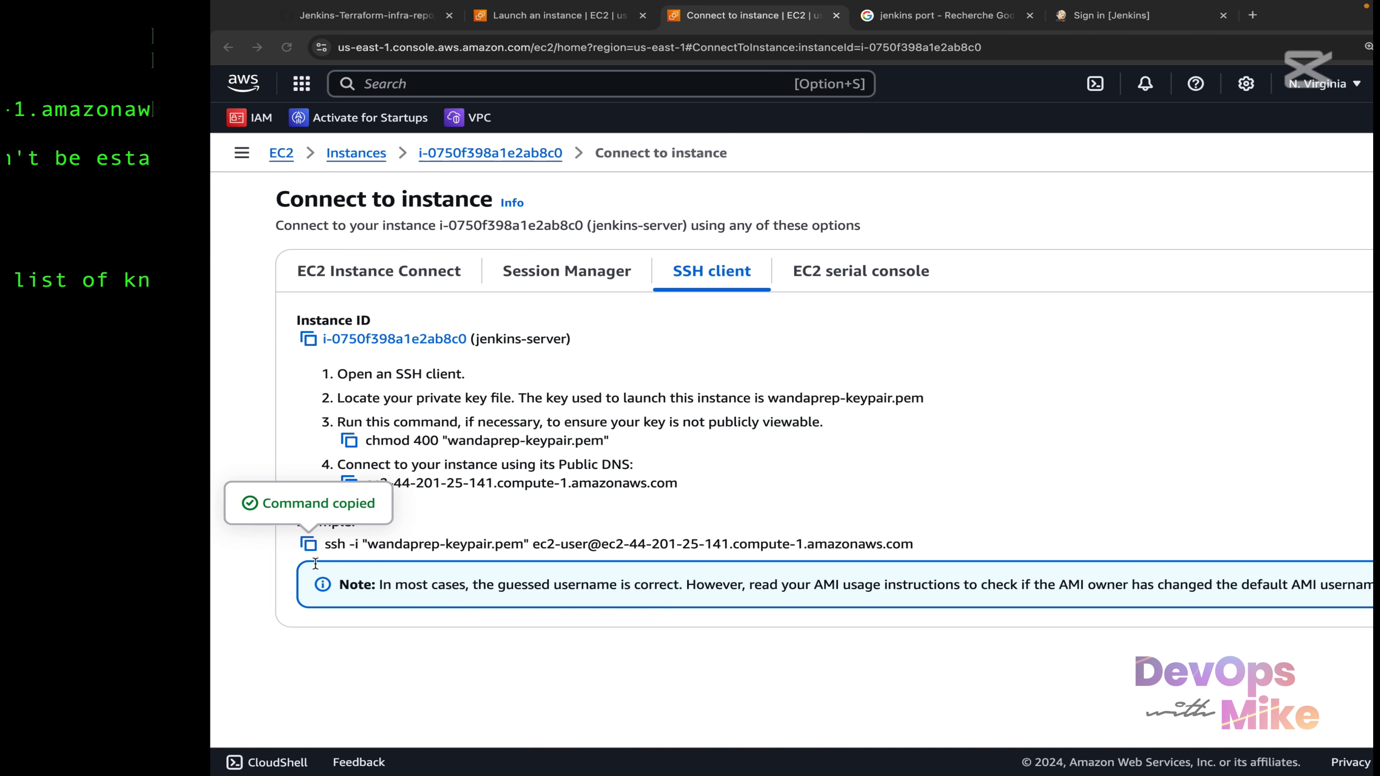
click(923, 15)
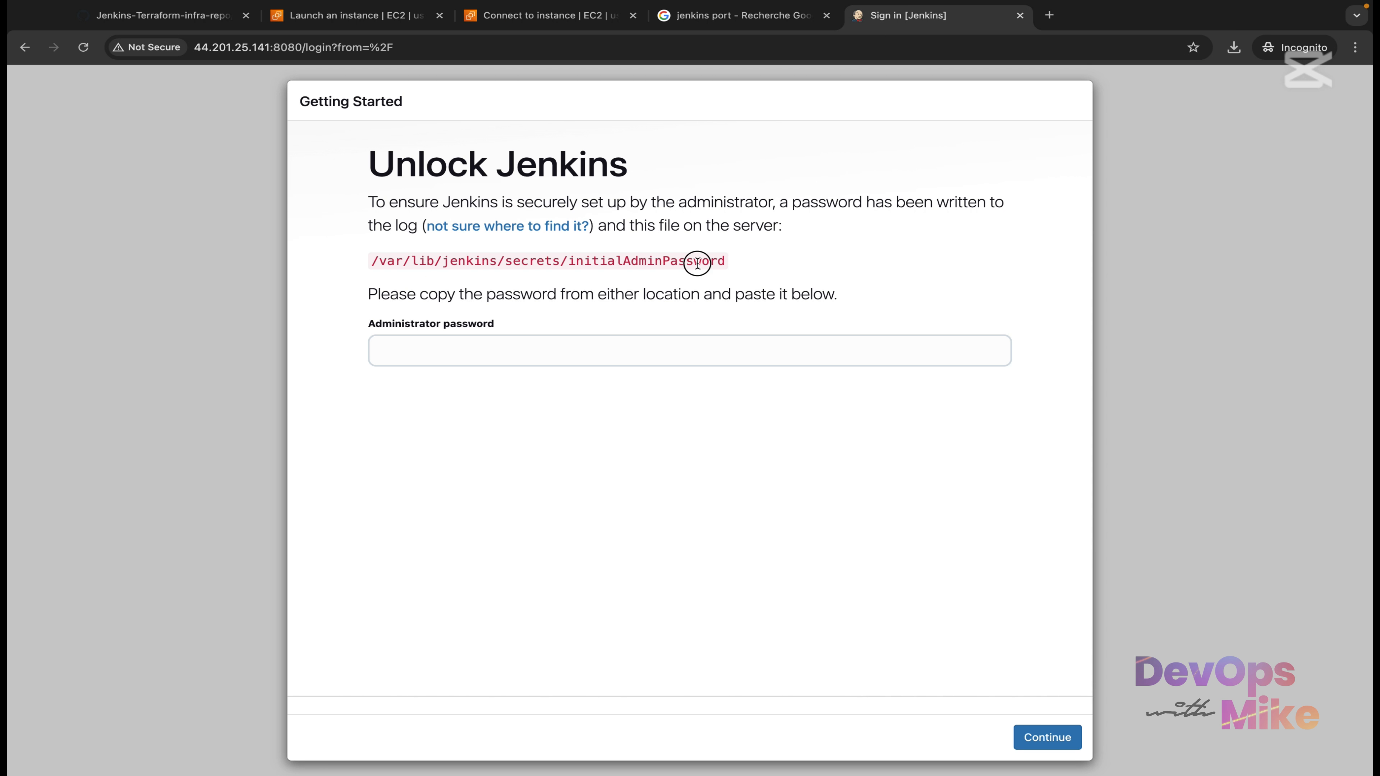
drag(697, 263, 373, 256)
right_click(416, 263)
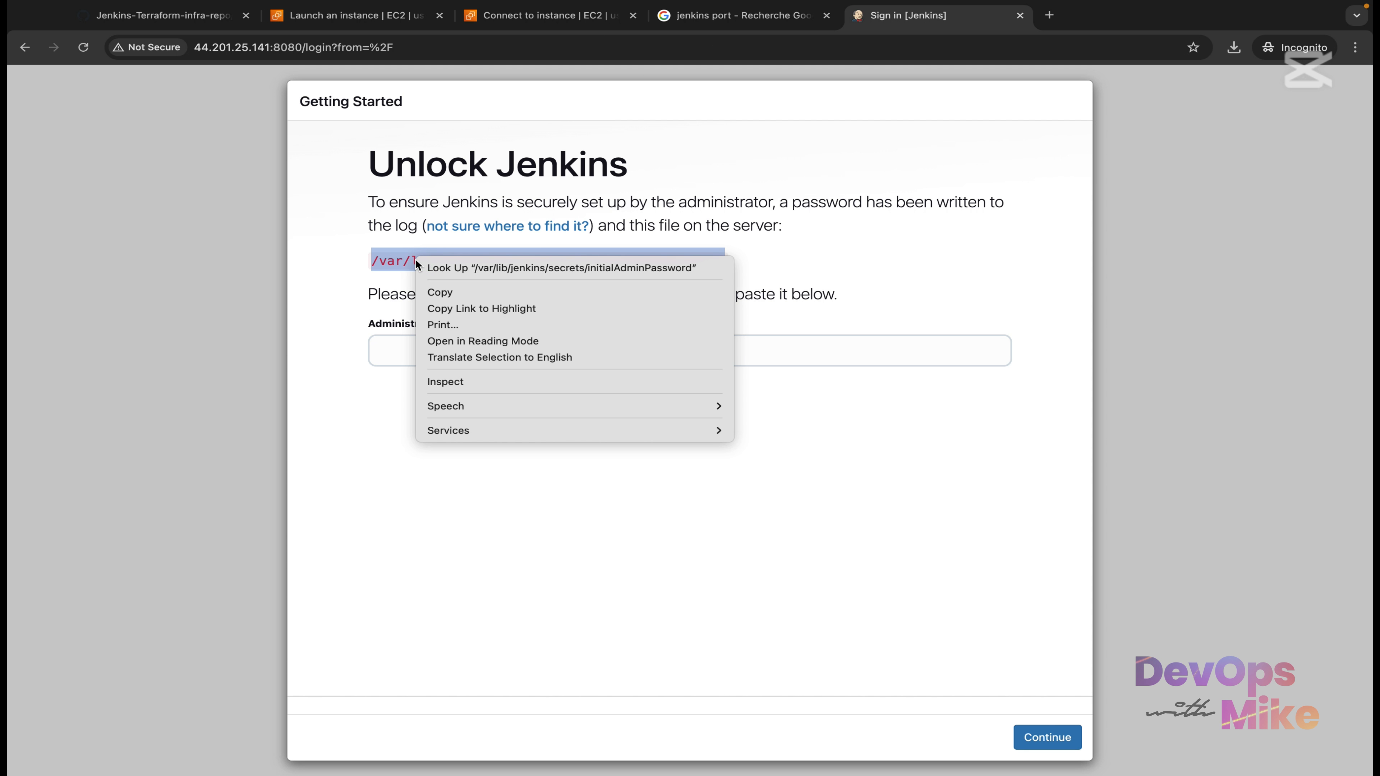
click(483, 292)
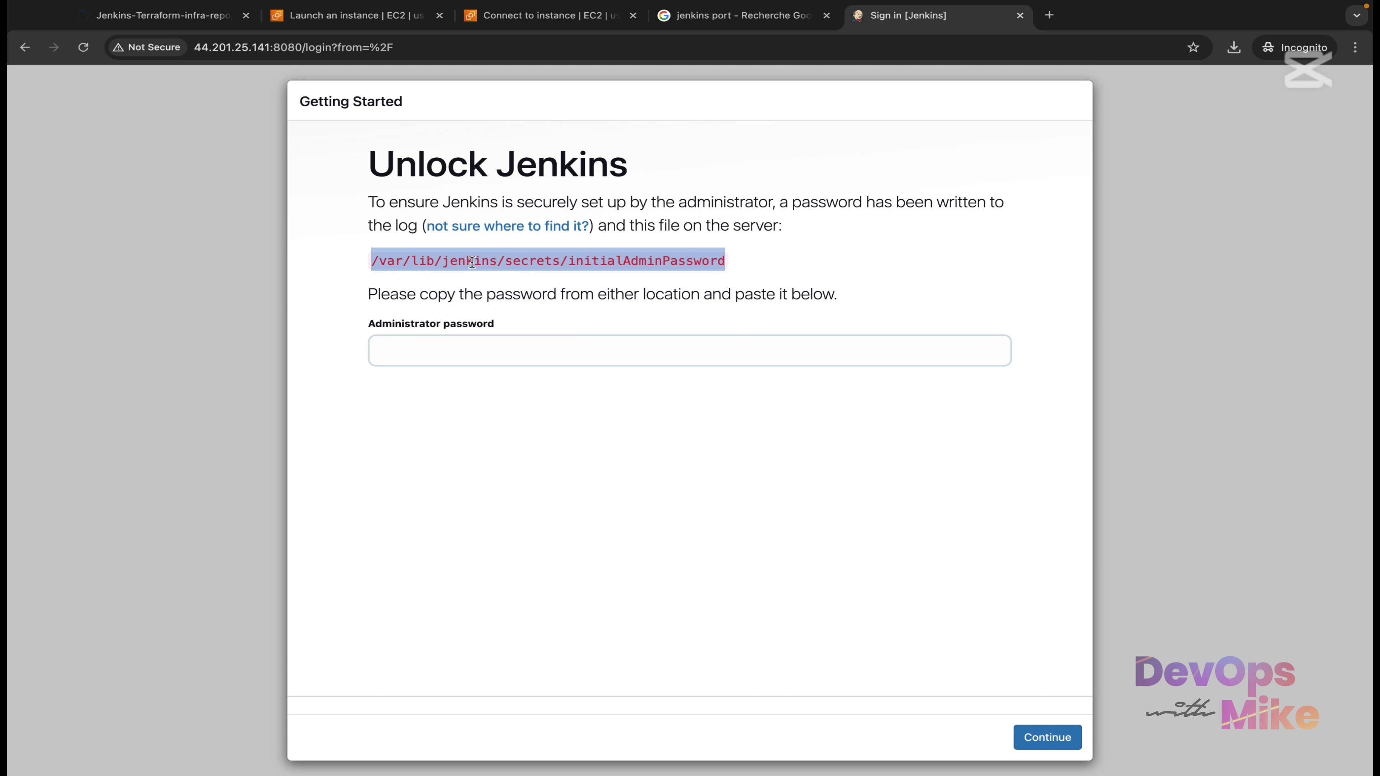
right_click(472, 262)
click(497, 293)
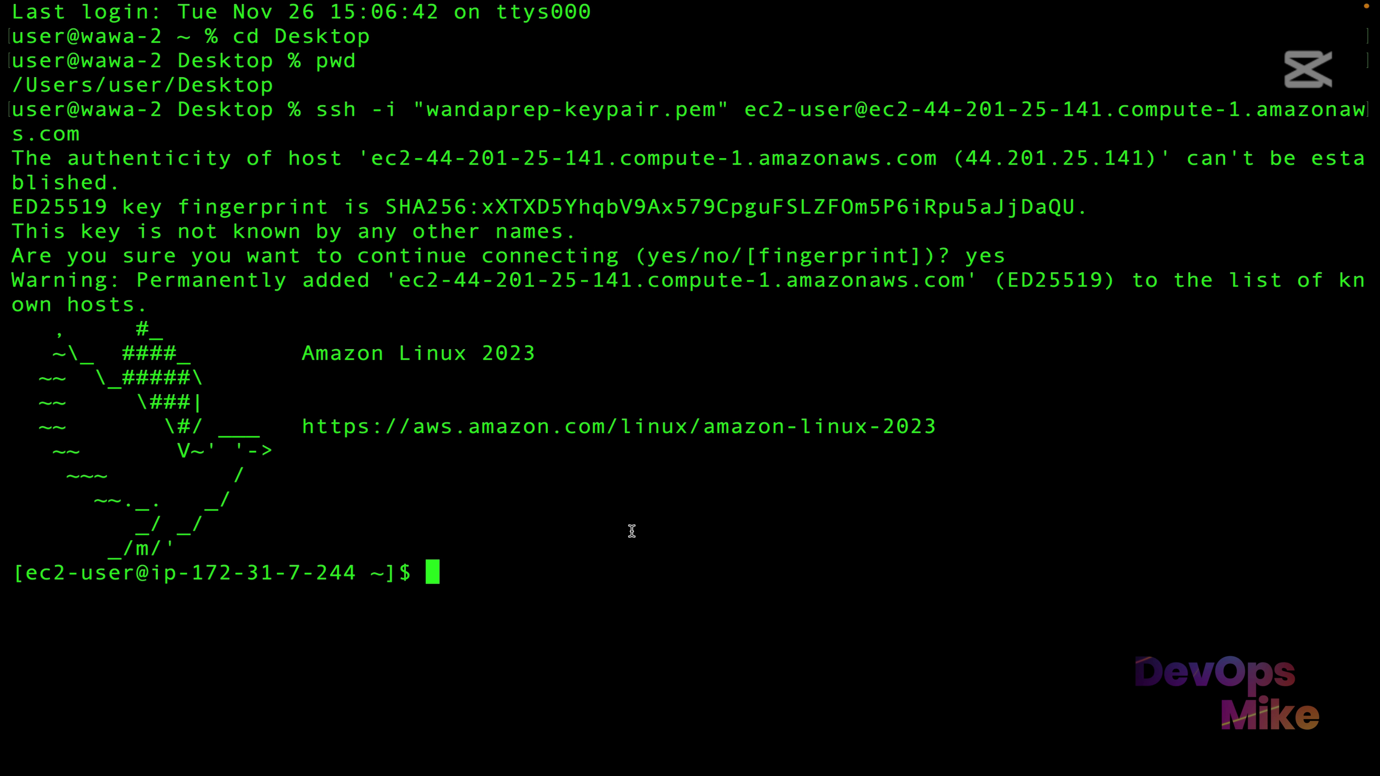
Run sudo cat on the secrets/initialAdminPassword file to print the initial admin password.
text(sudo ca)
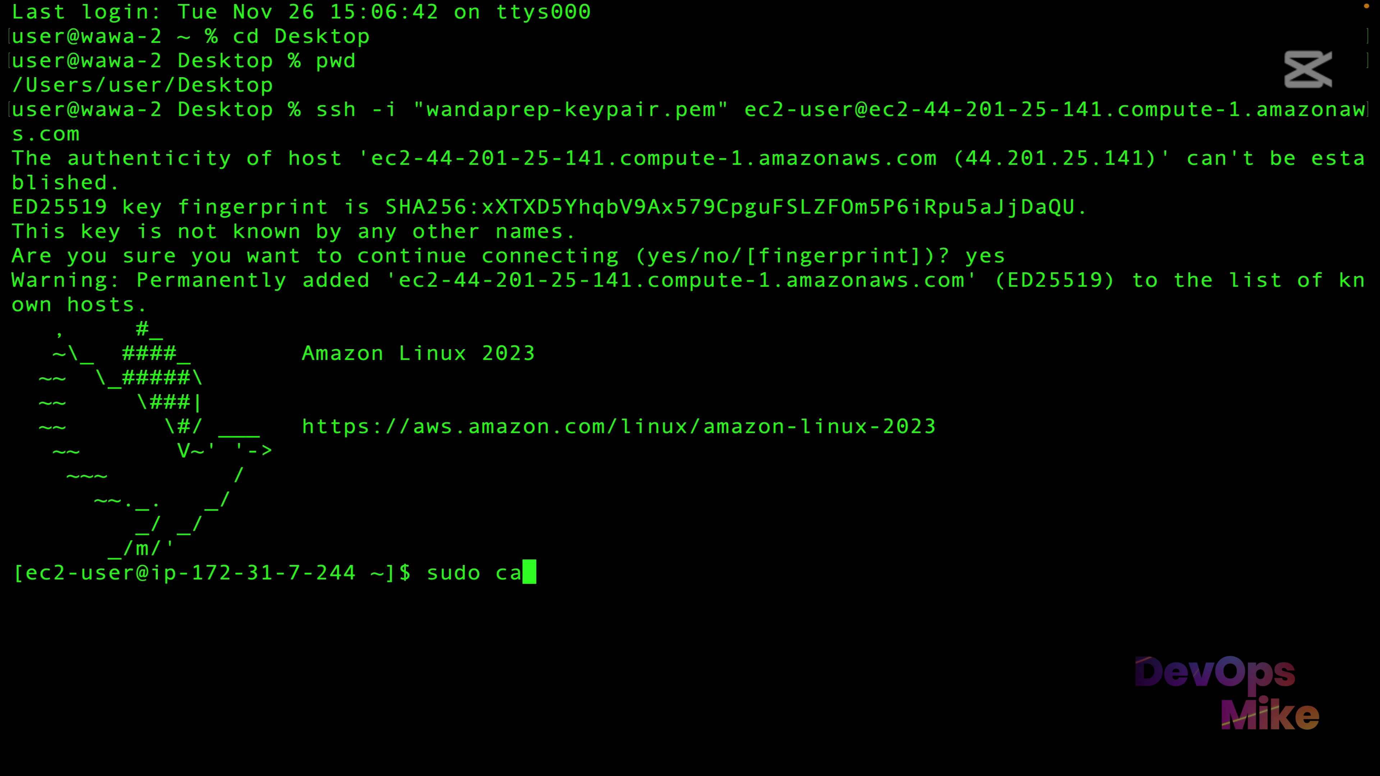
text(t)
key(super+v)
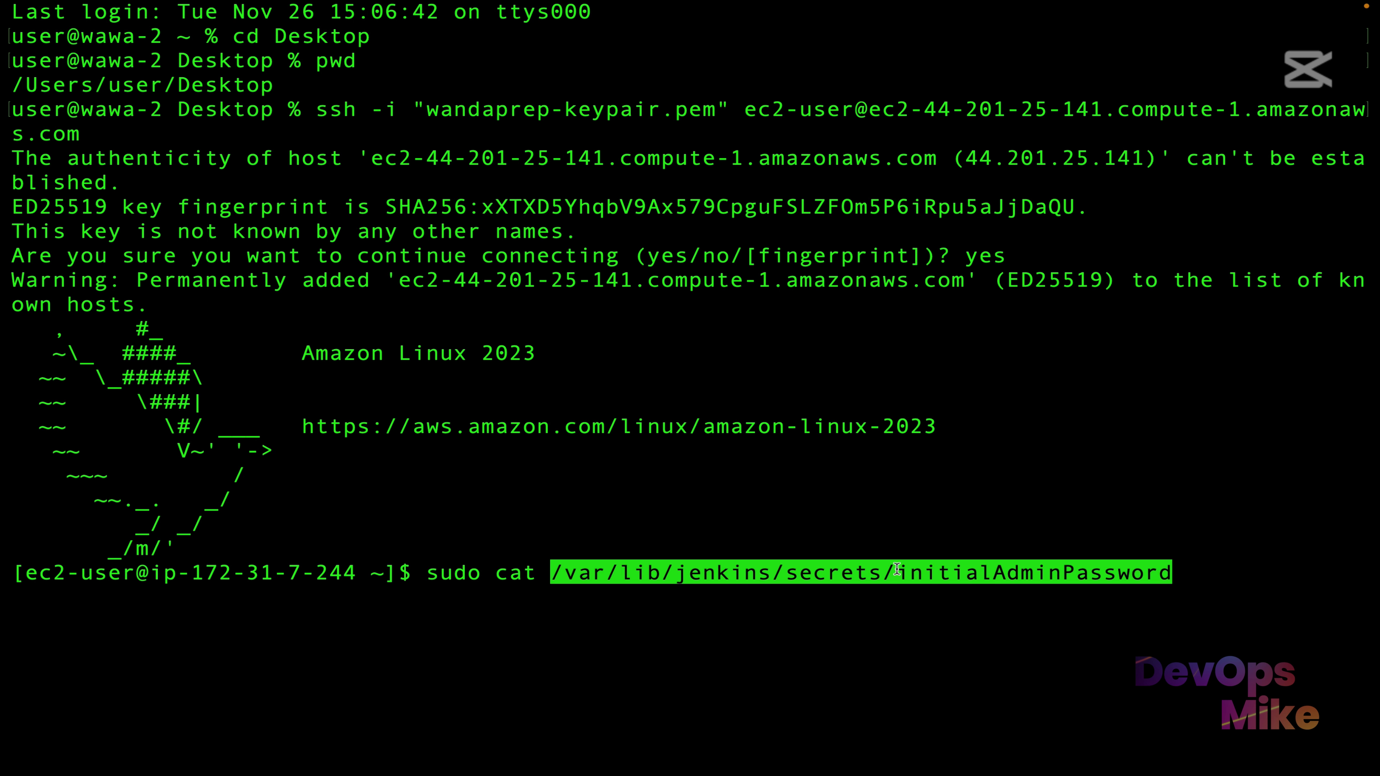
drag(896, 571, 1142, 558)
double_click(1142, 558)
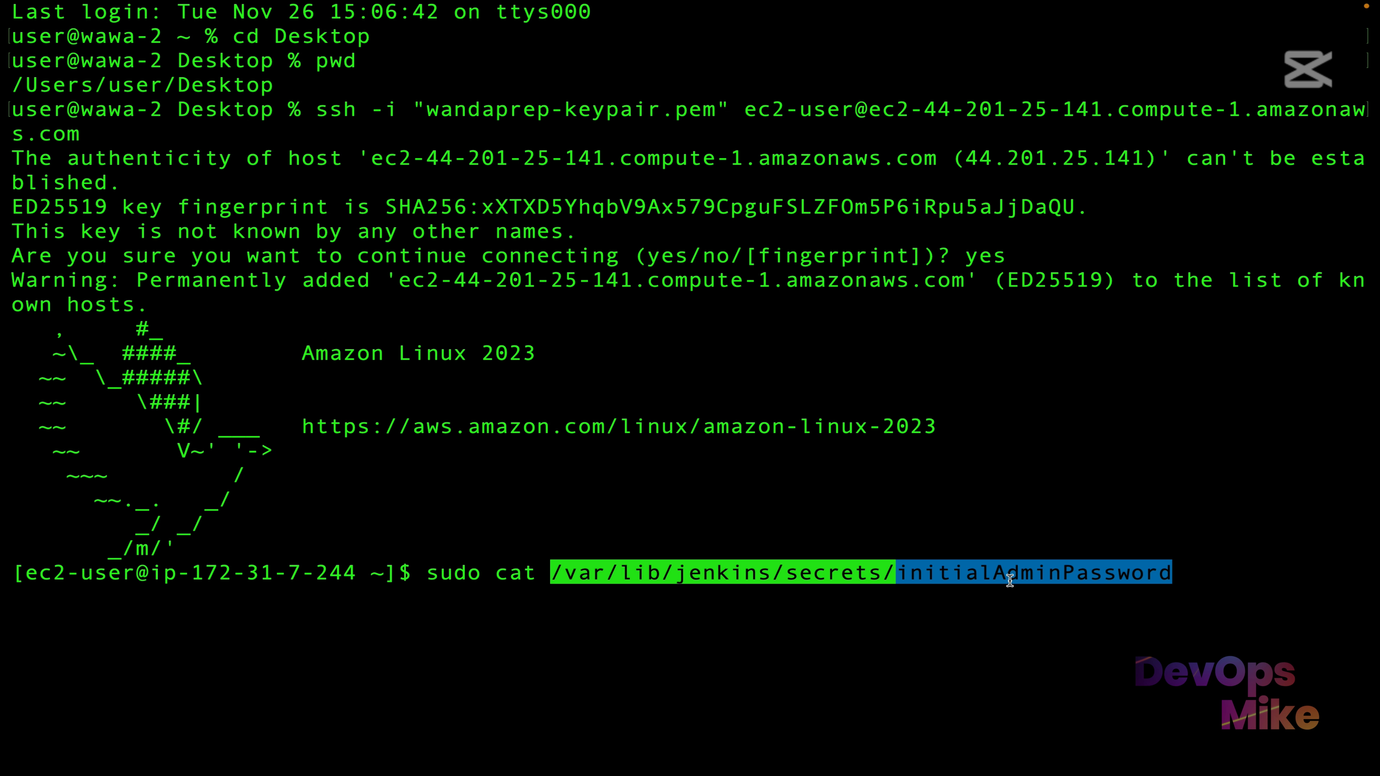
key(Return)
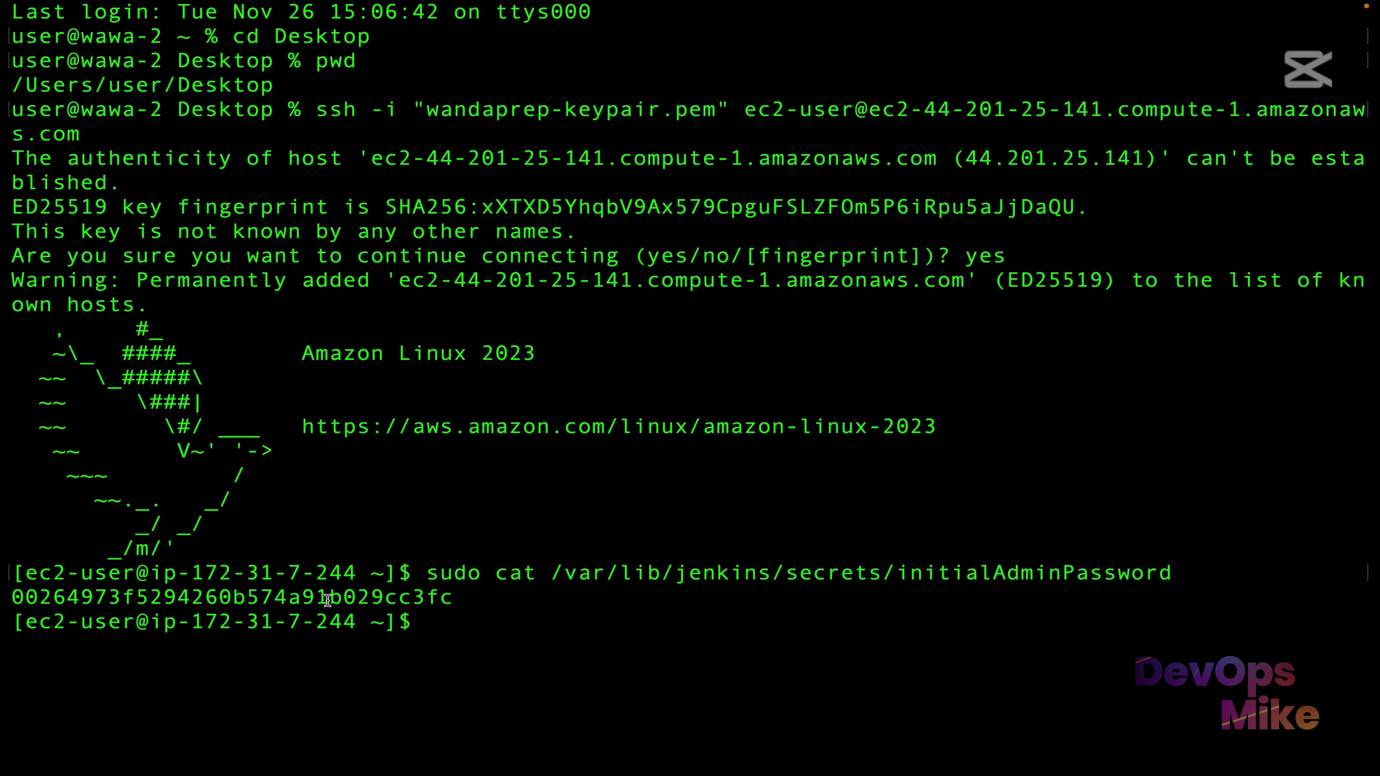
Copy the printed password into the Unlock Jenkins Administrator password field.
right_click(348, 601)
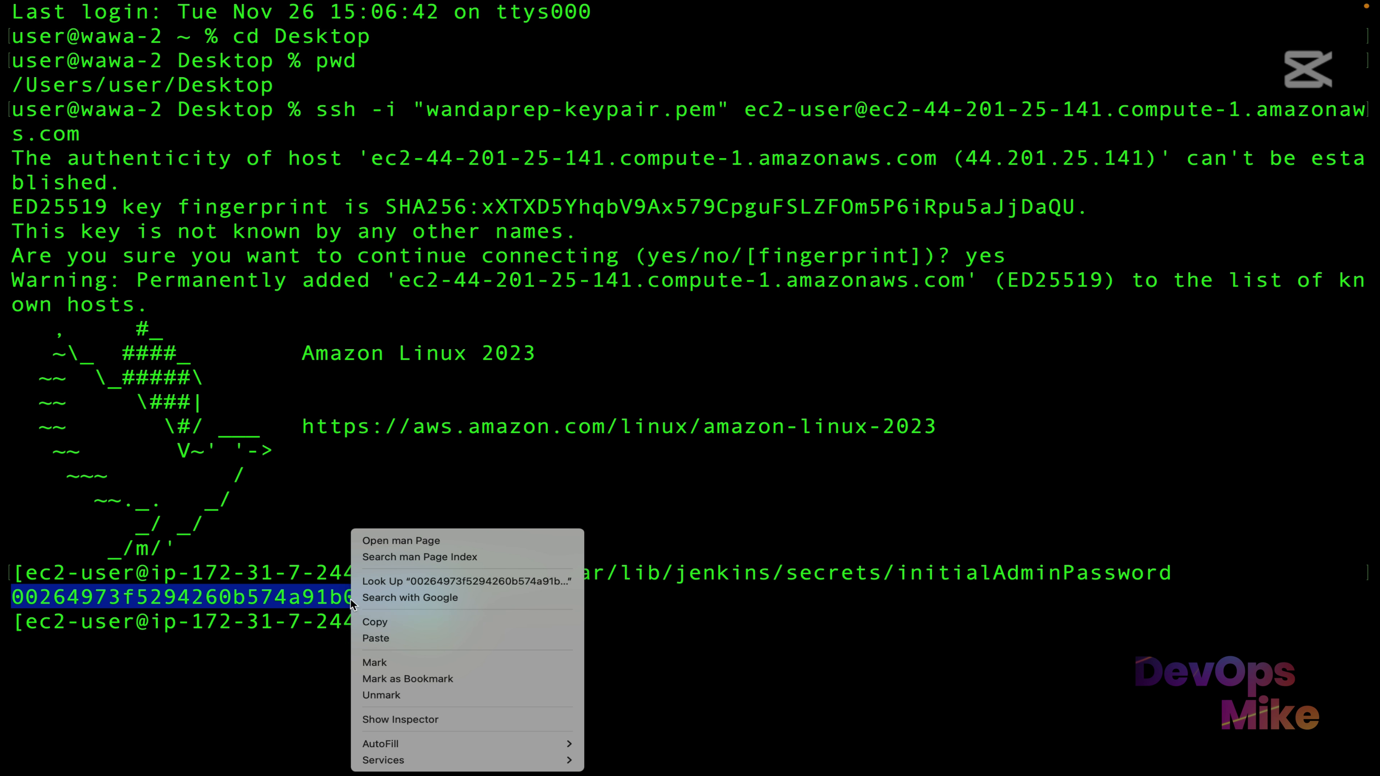
click(397, 622)
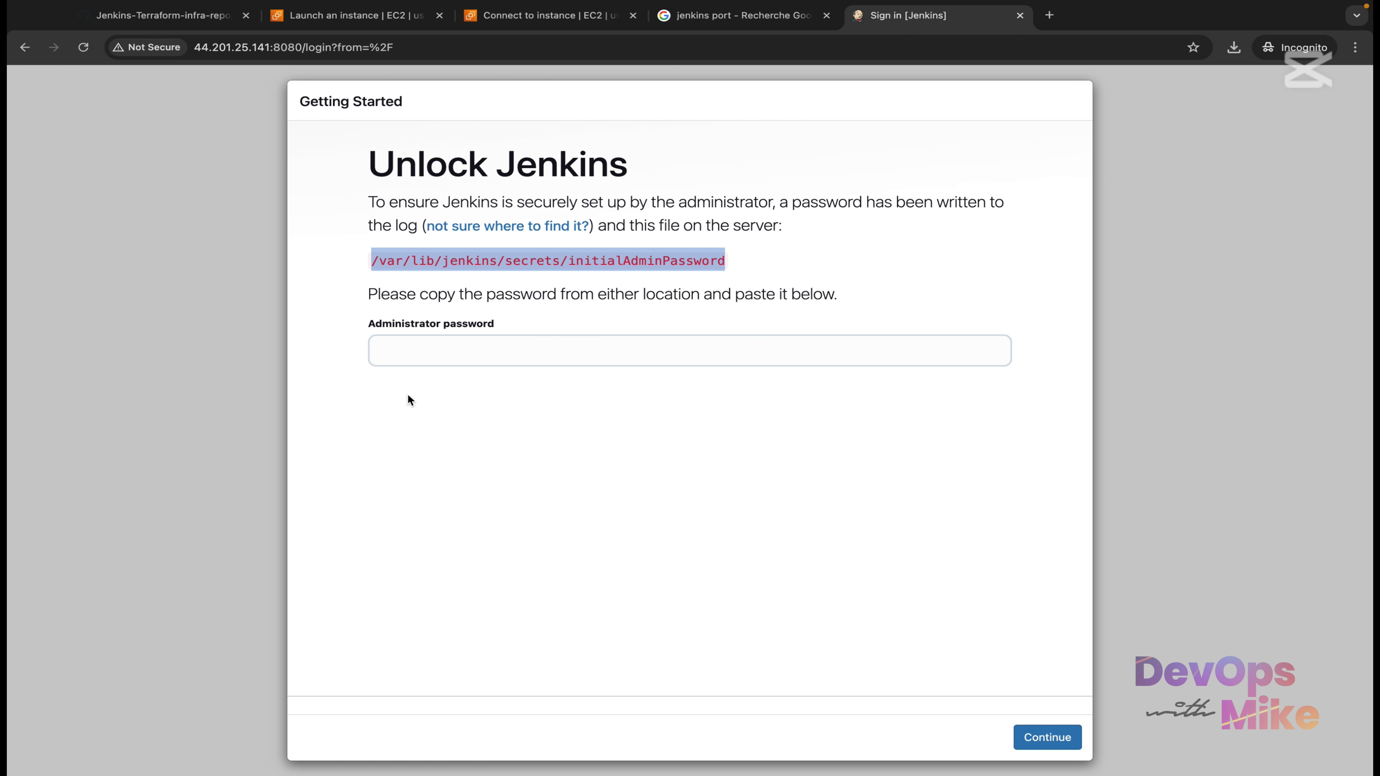
click(452, 361)
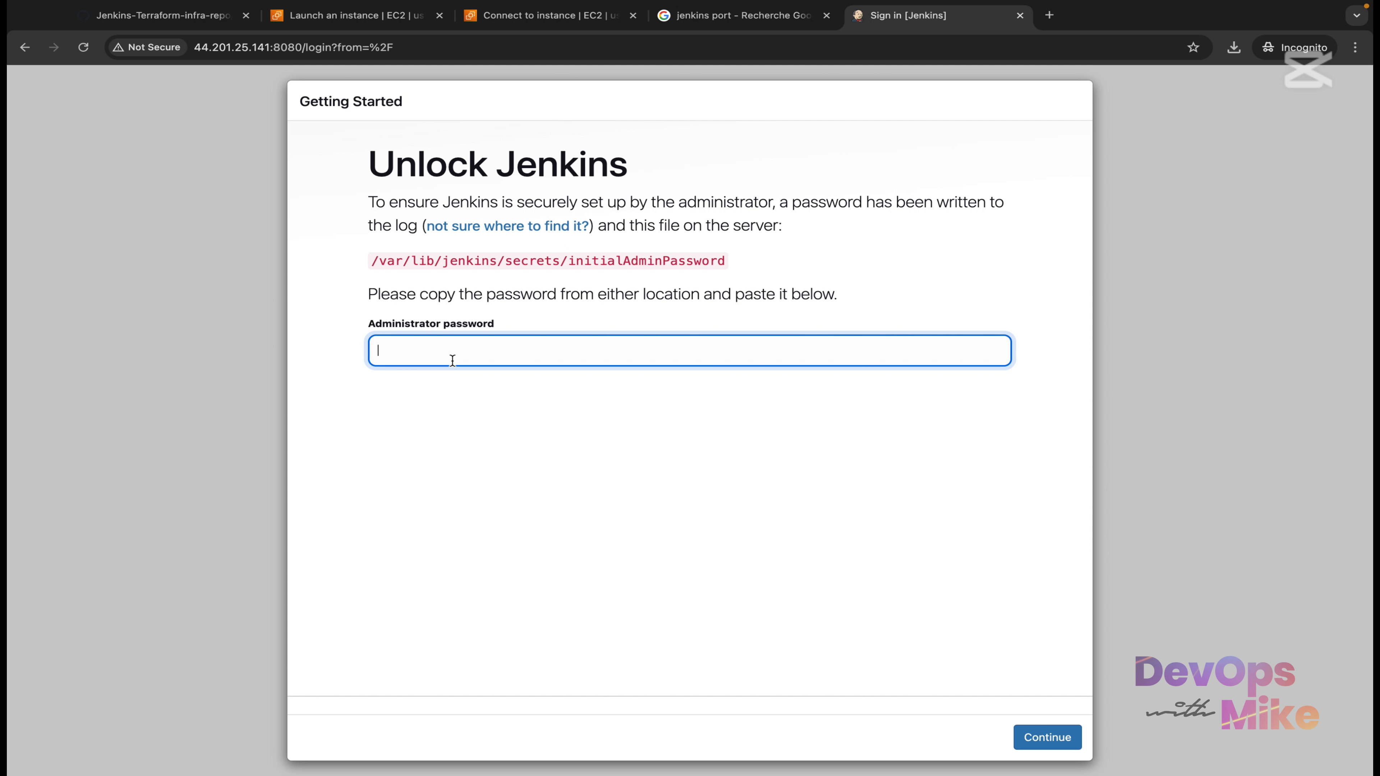
key(ctrl+v)
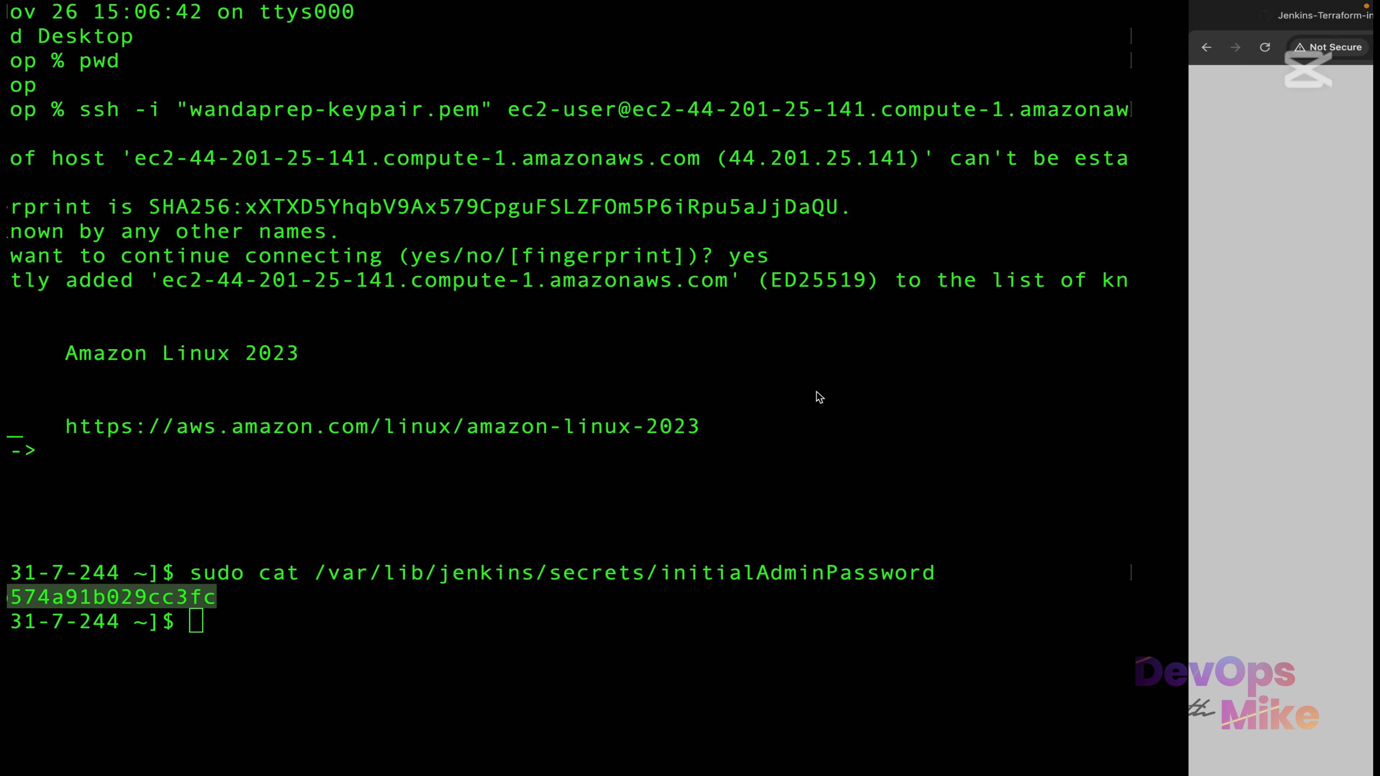
Select the printed password in Terminal and copy it again.
drag(1172, 573, 427, 568)
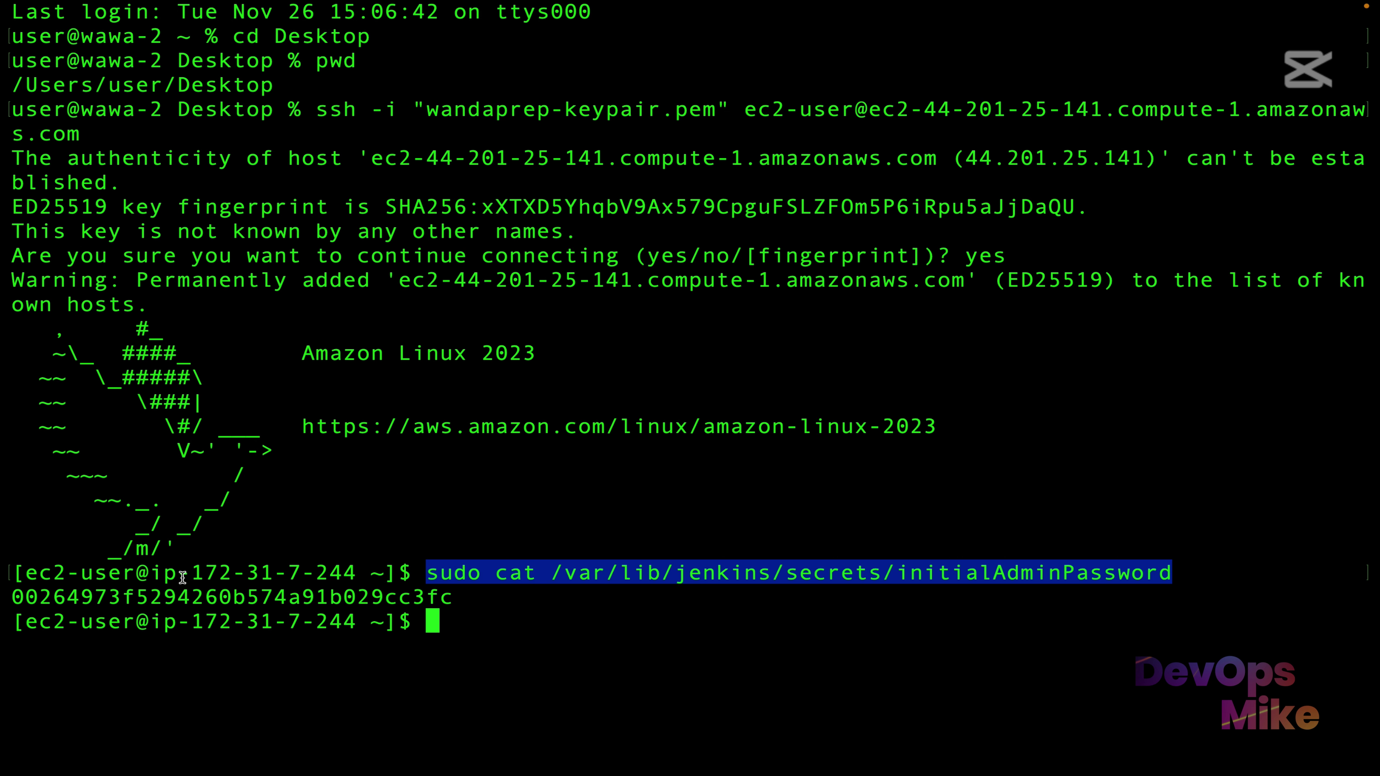
click(240, 597)
double_click(241, 598)
right_click(241, 598)
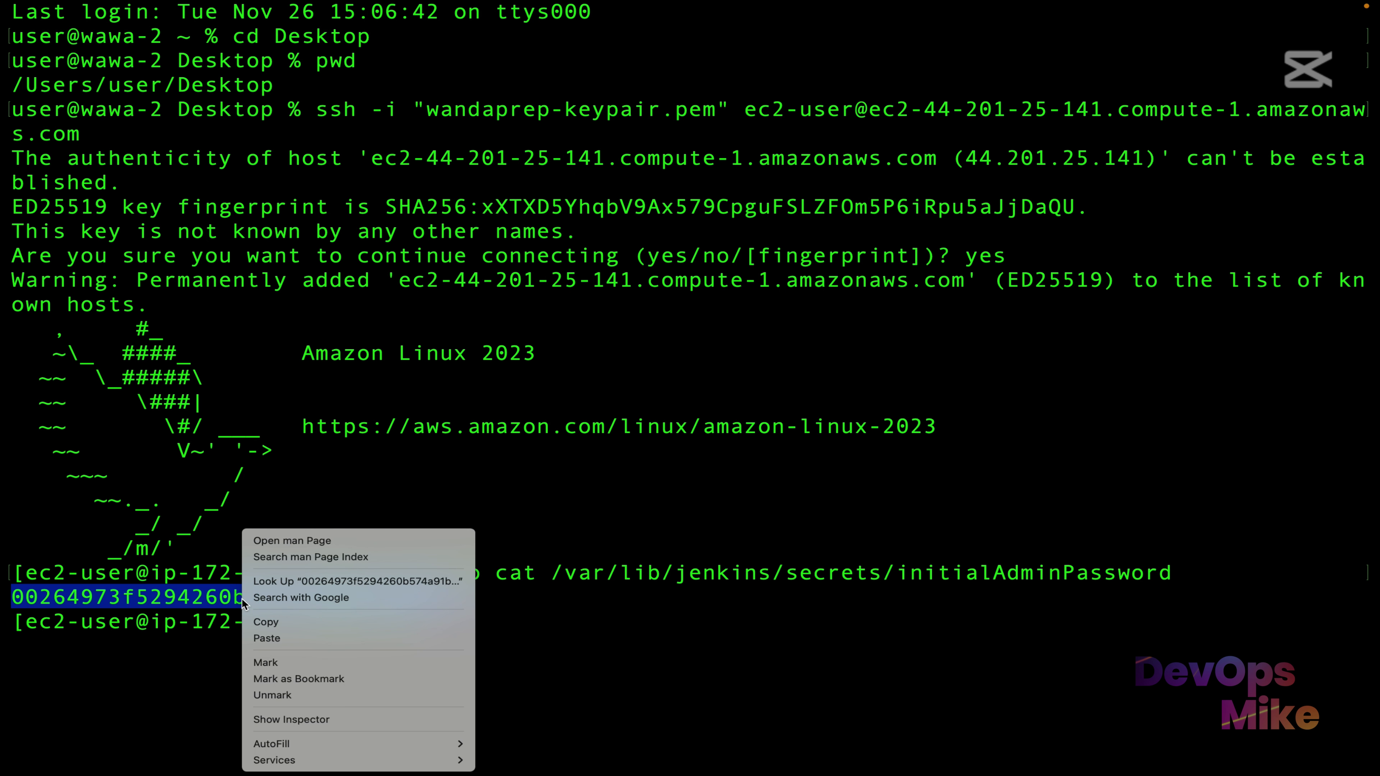
click(287, 625)
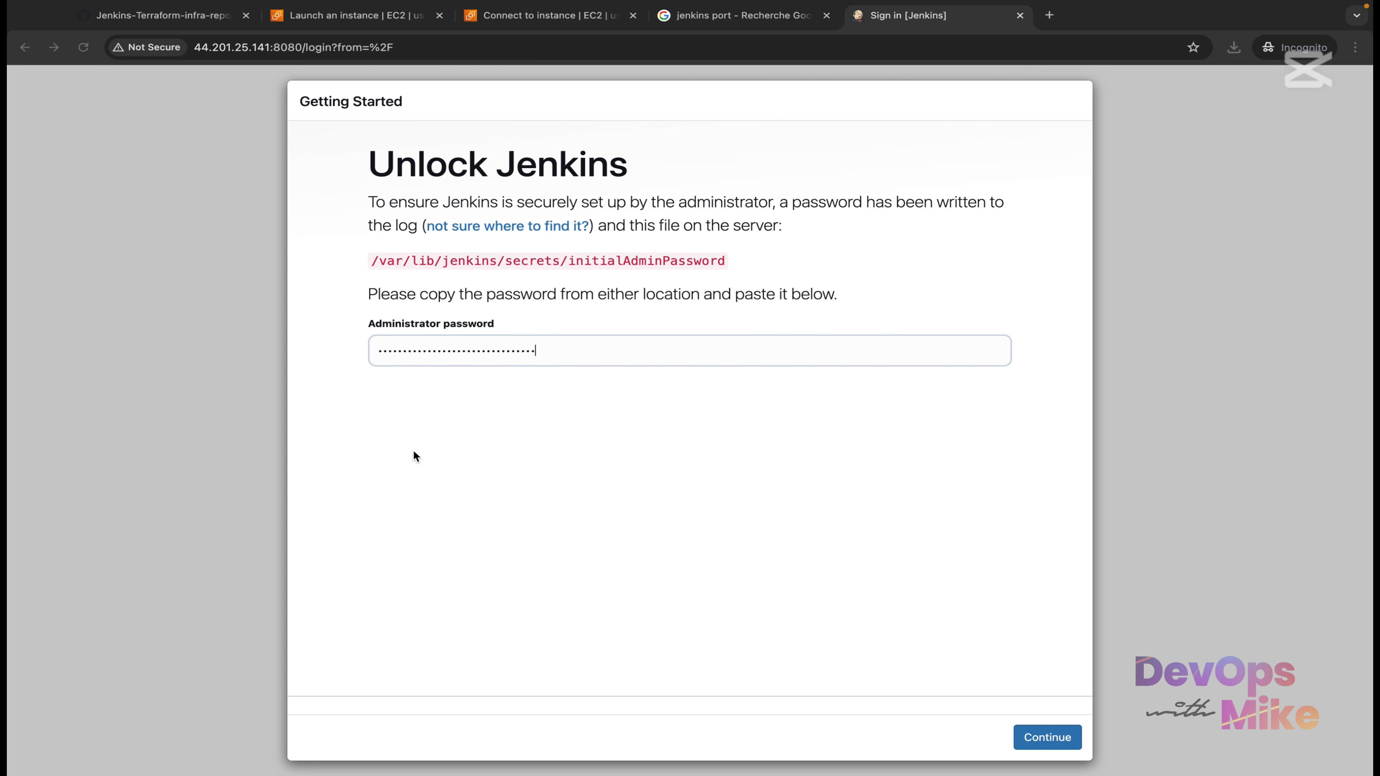
Submit the pasted administrator password to unlock Jenkins and reach Customize Jenkins.
click(623, 353)
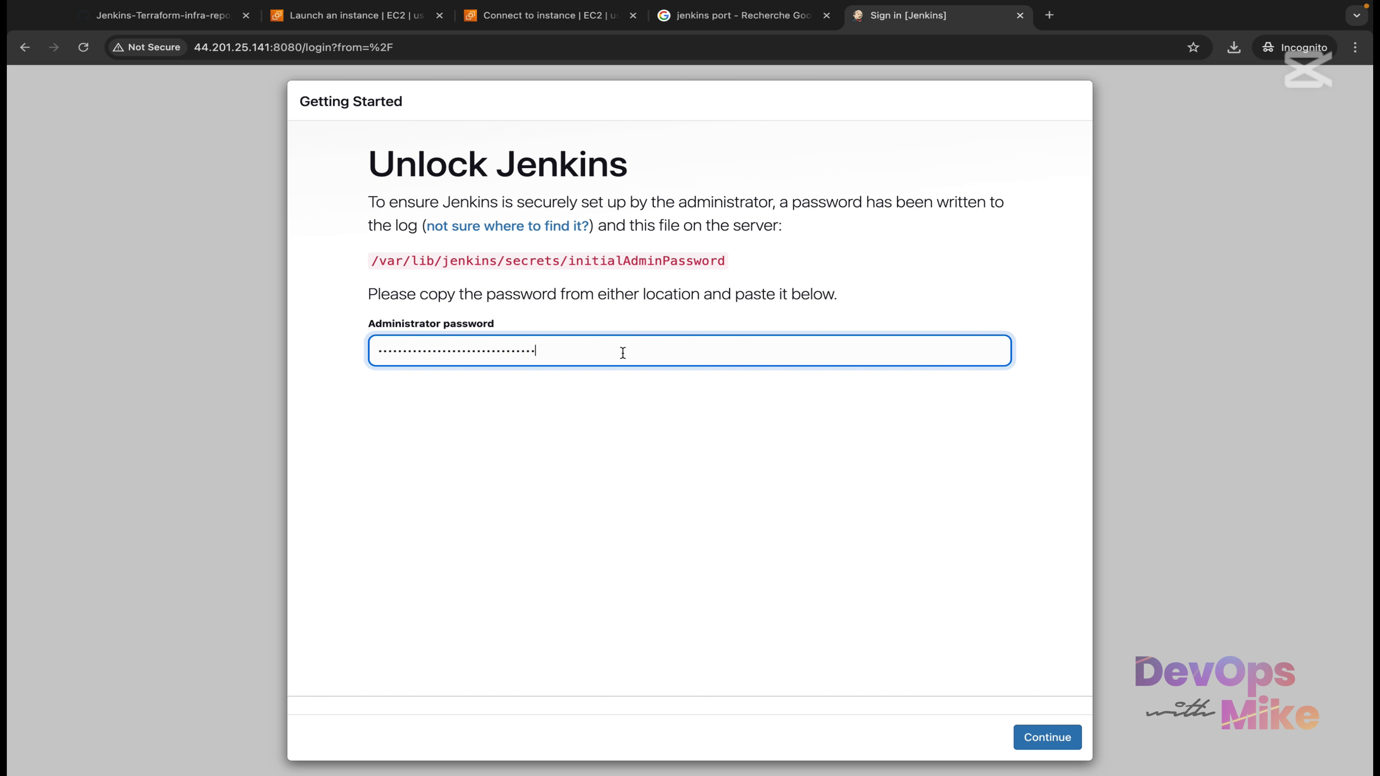
click(1049, 738)
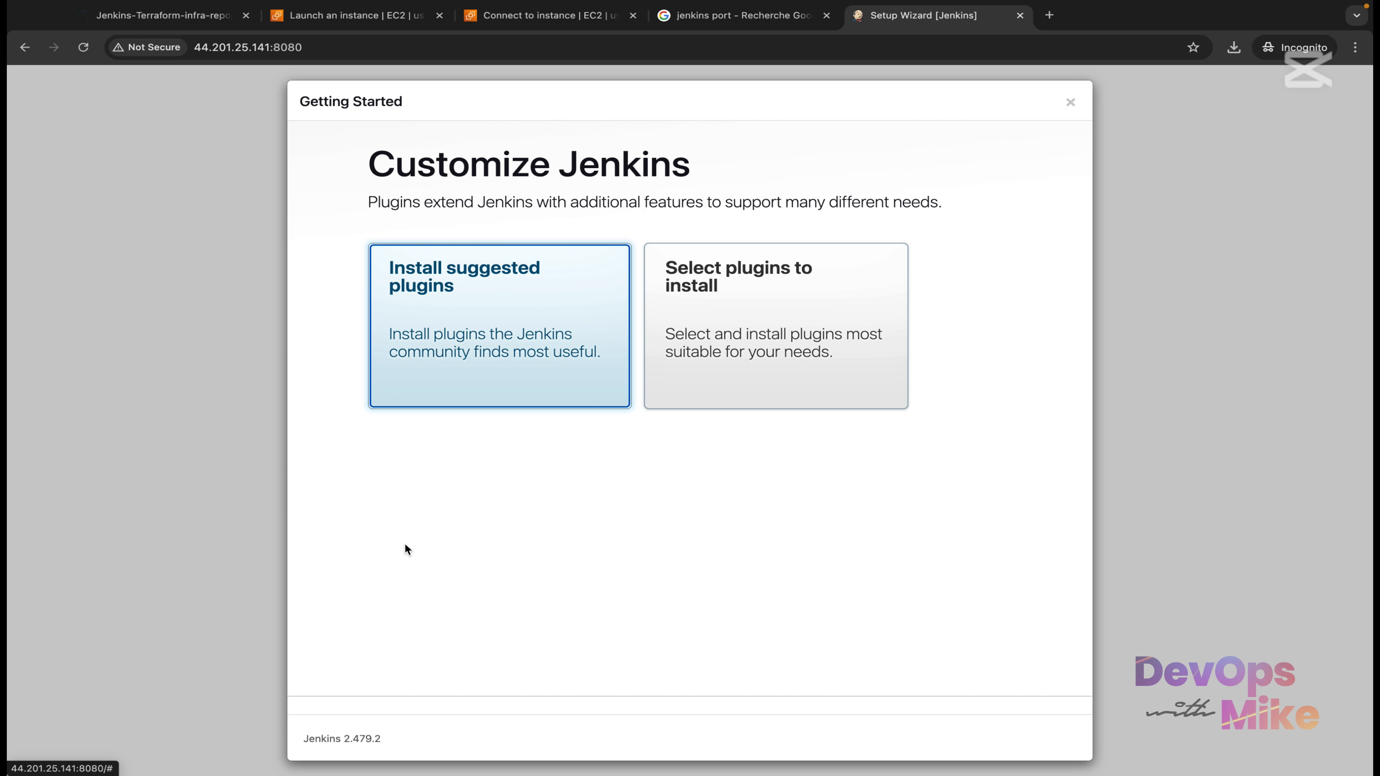
Choose 'Install suggested plugins' and let the Getting Started installation run.
click(474, 336)
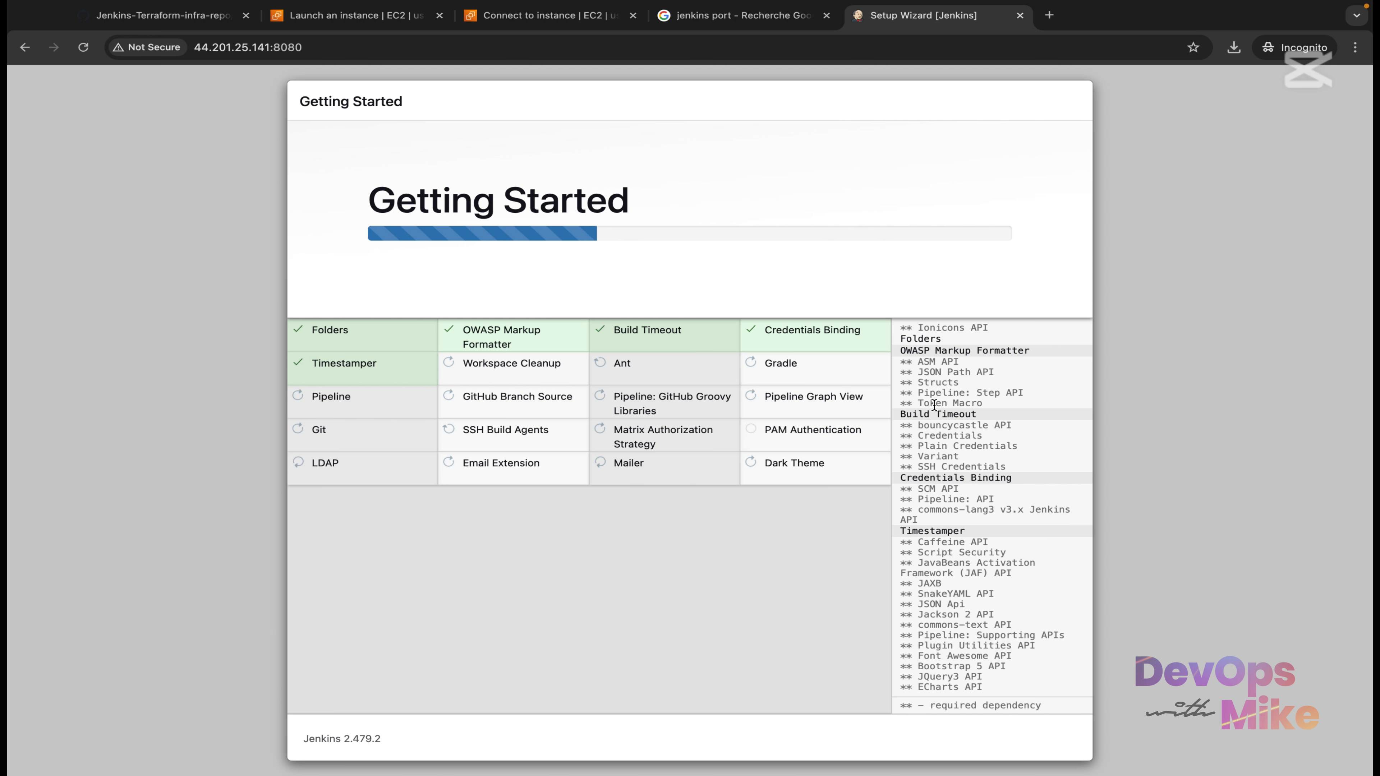
scroll(981, 419, up, 2)
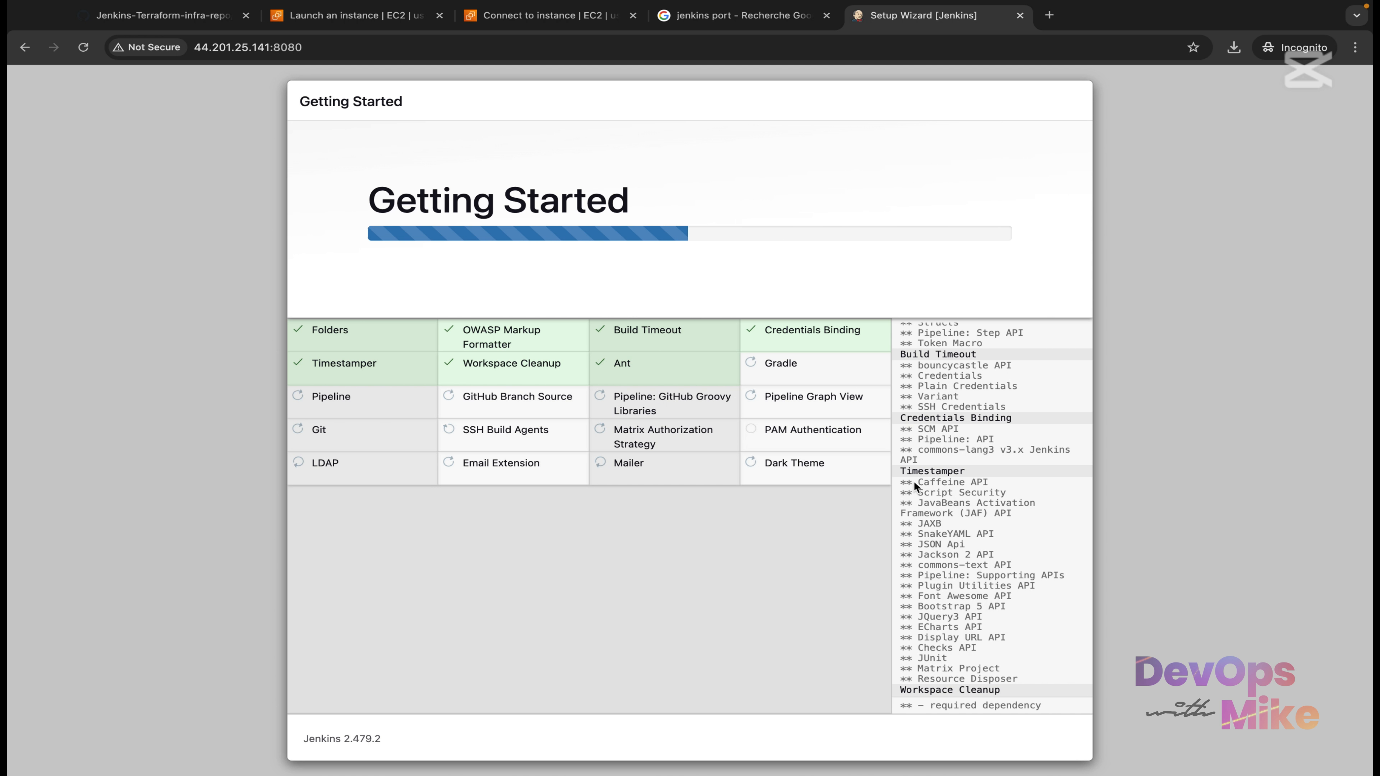
scroll(954, 502, down, 6)
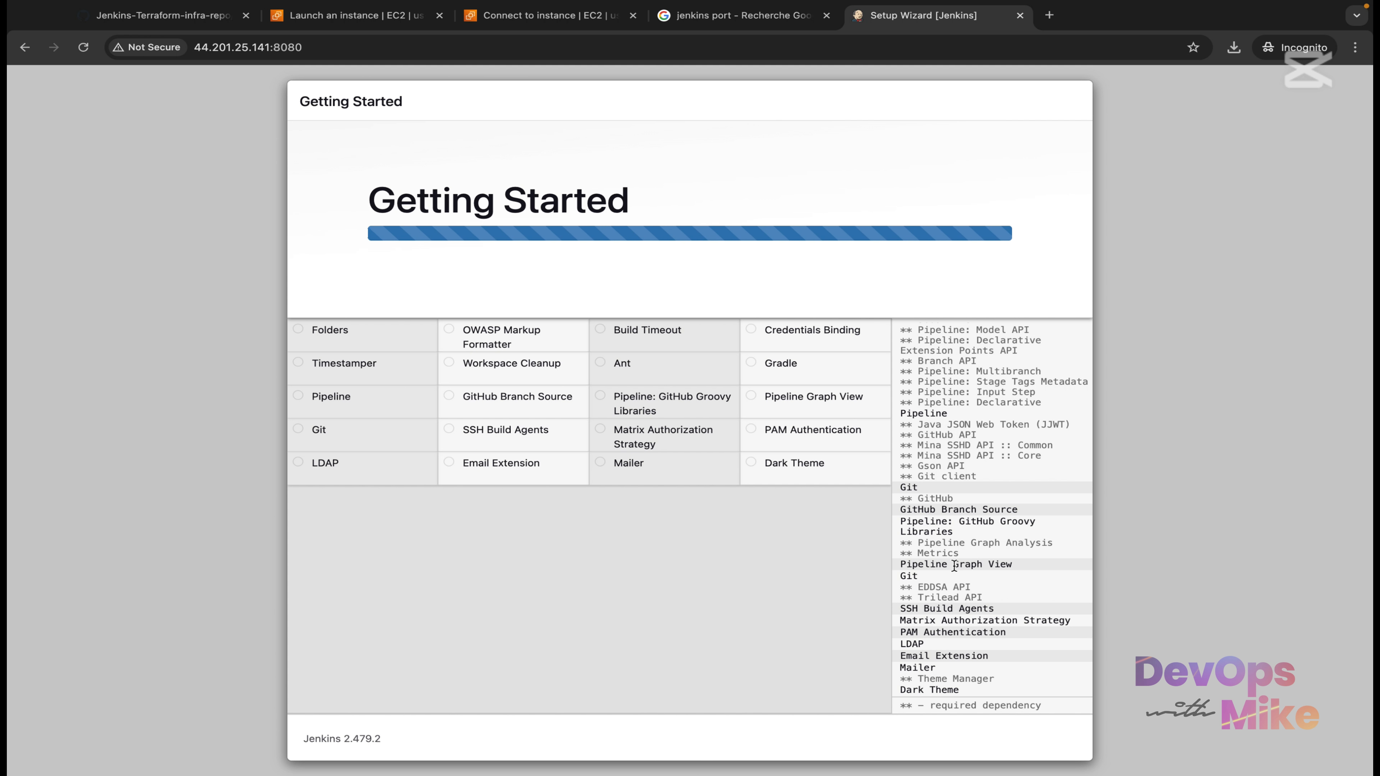
scroll(953, 564, up, 3)
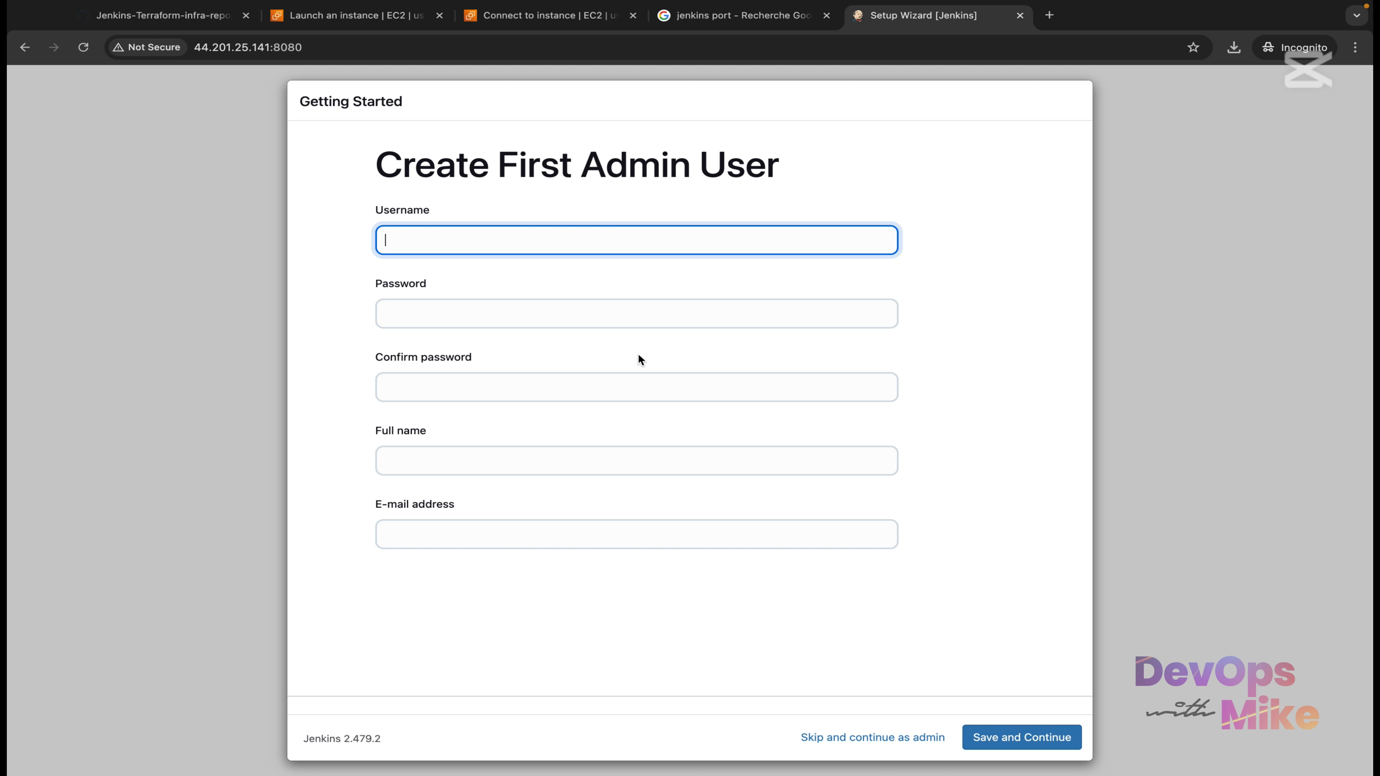
Open README.md in the GitHub repository and scroll to the Jenkins setup section.
click(212, 12)
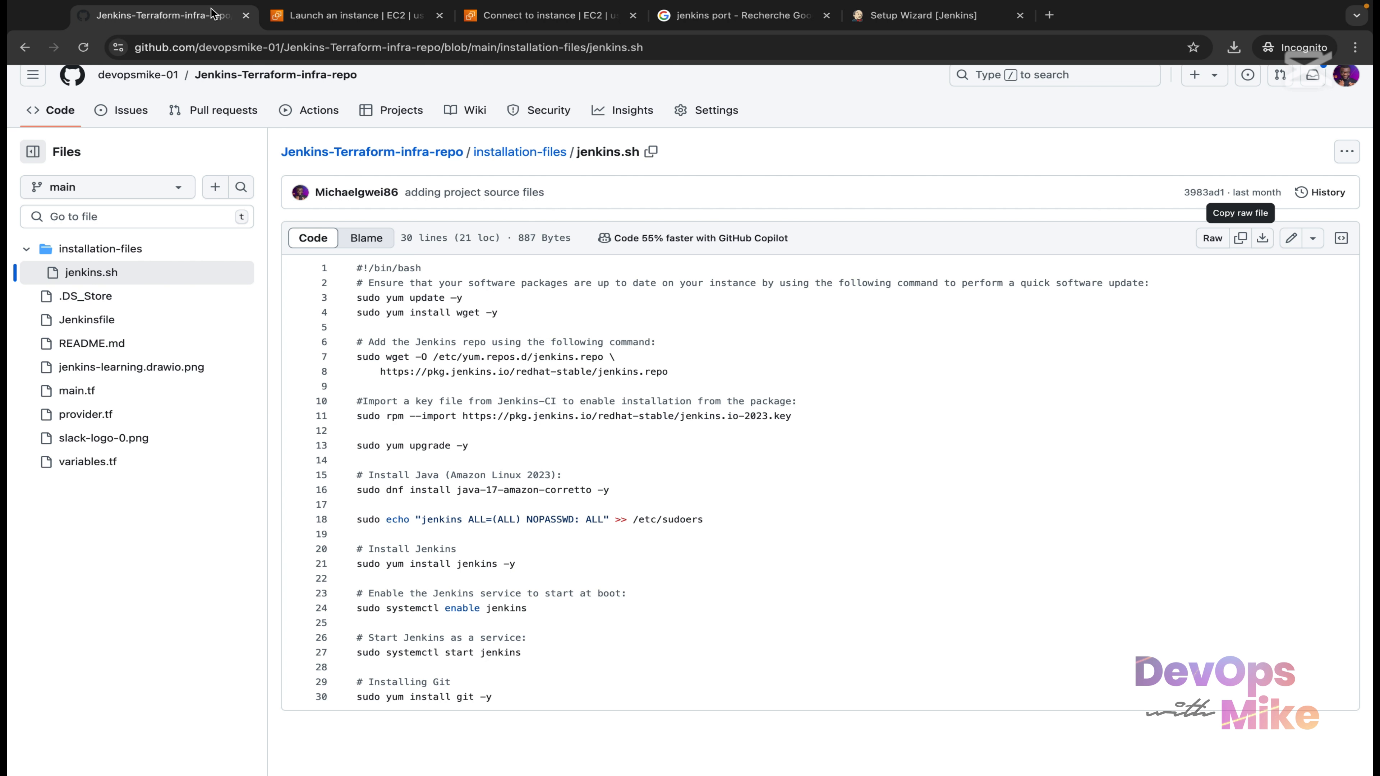
click(125, 343)
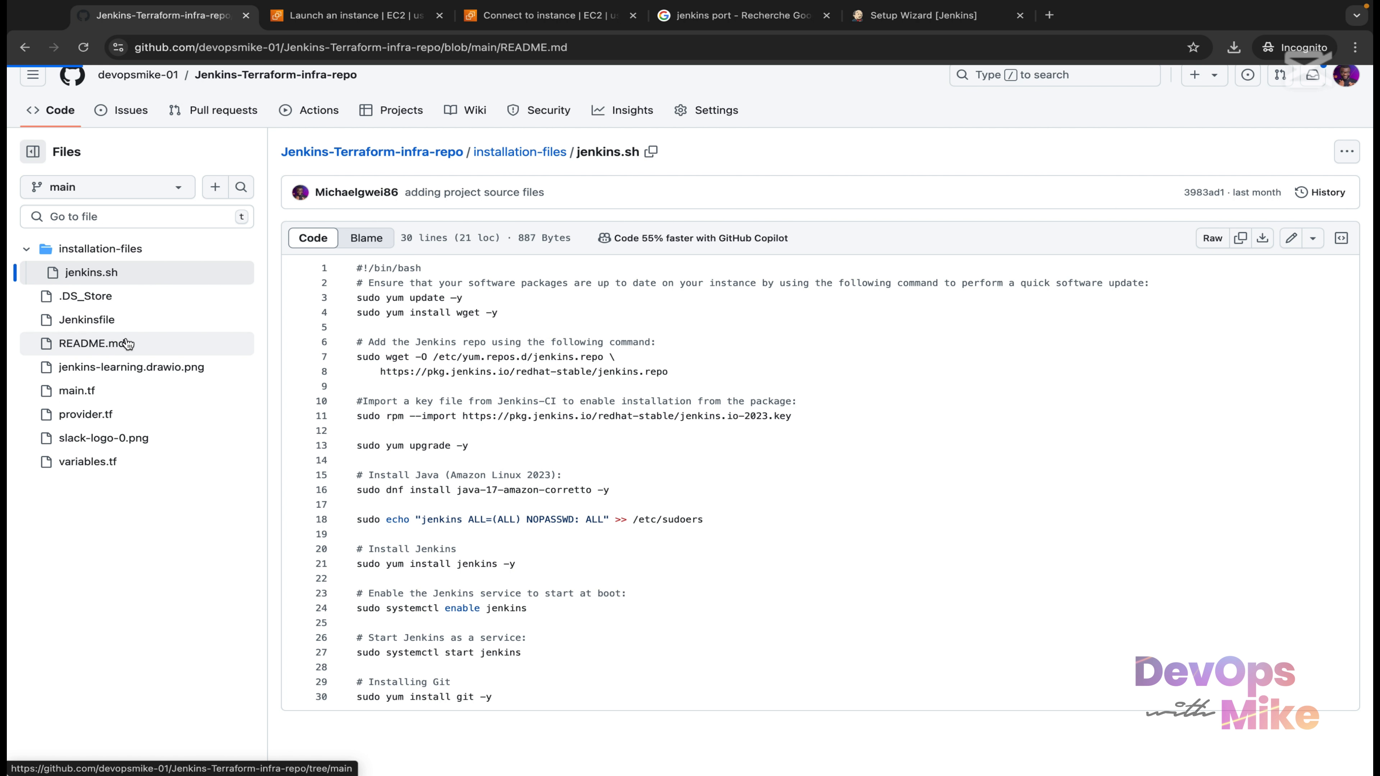
scroll(958, 655, down, 10)
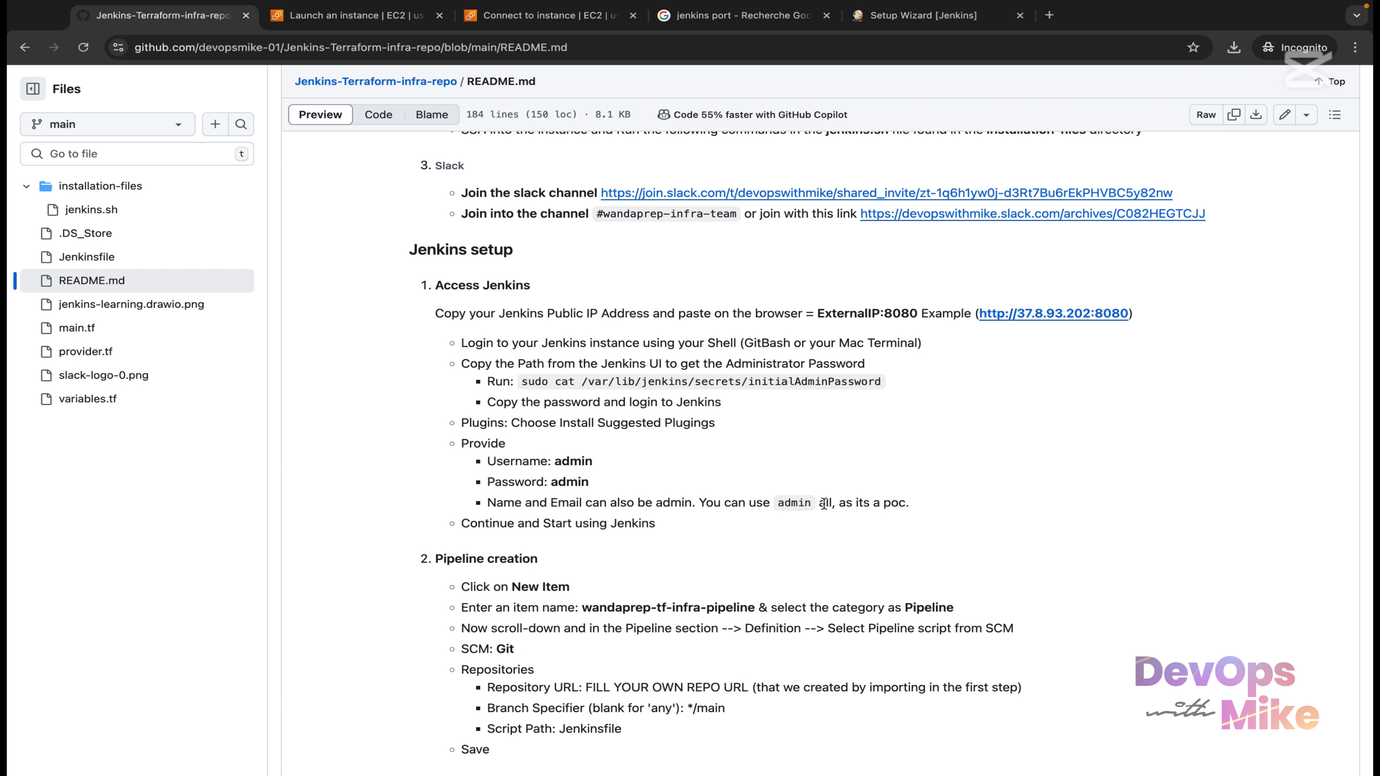
drag(824, 504, 779, 508)
click(779, 503)
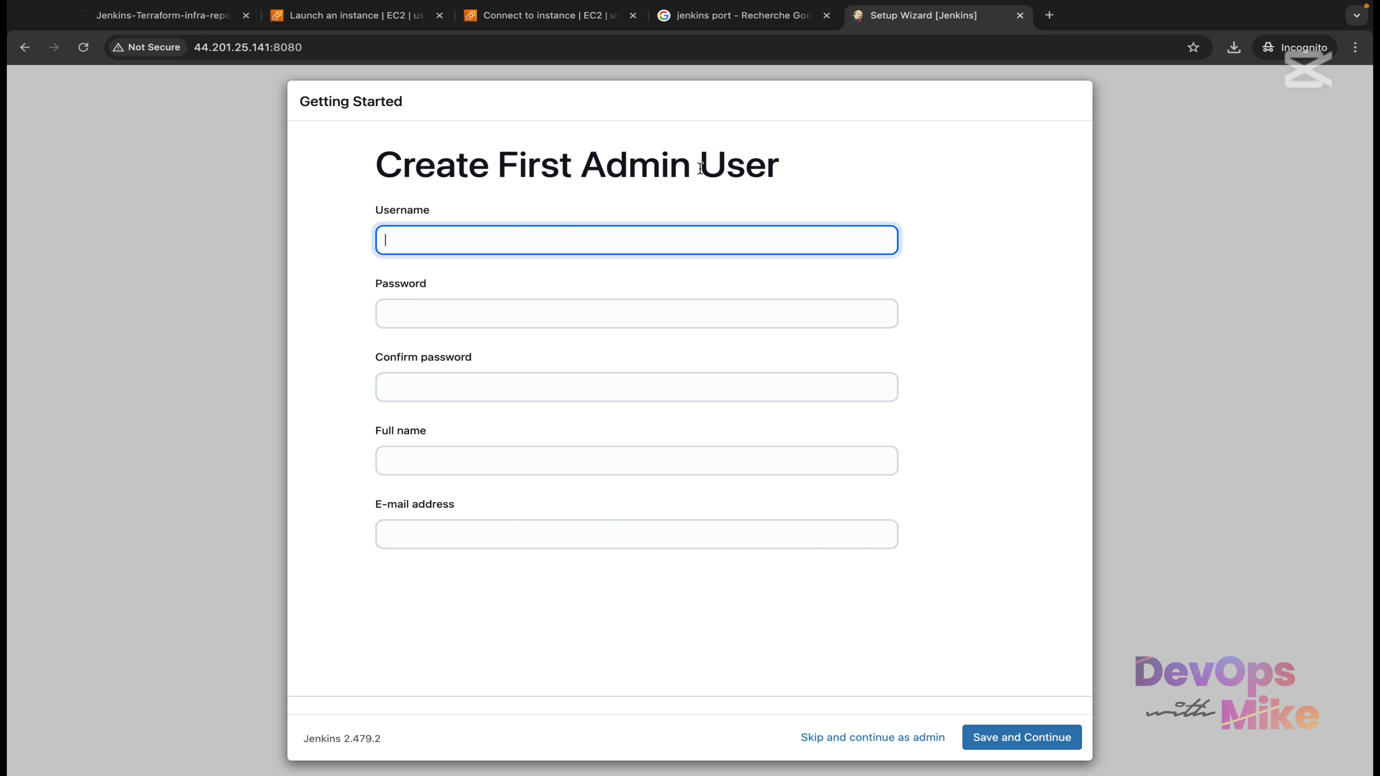
Create admin user 'admin' with password, confirmation, full name and e-mail, then save and continue.
text(admin)
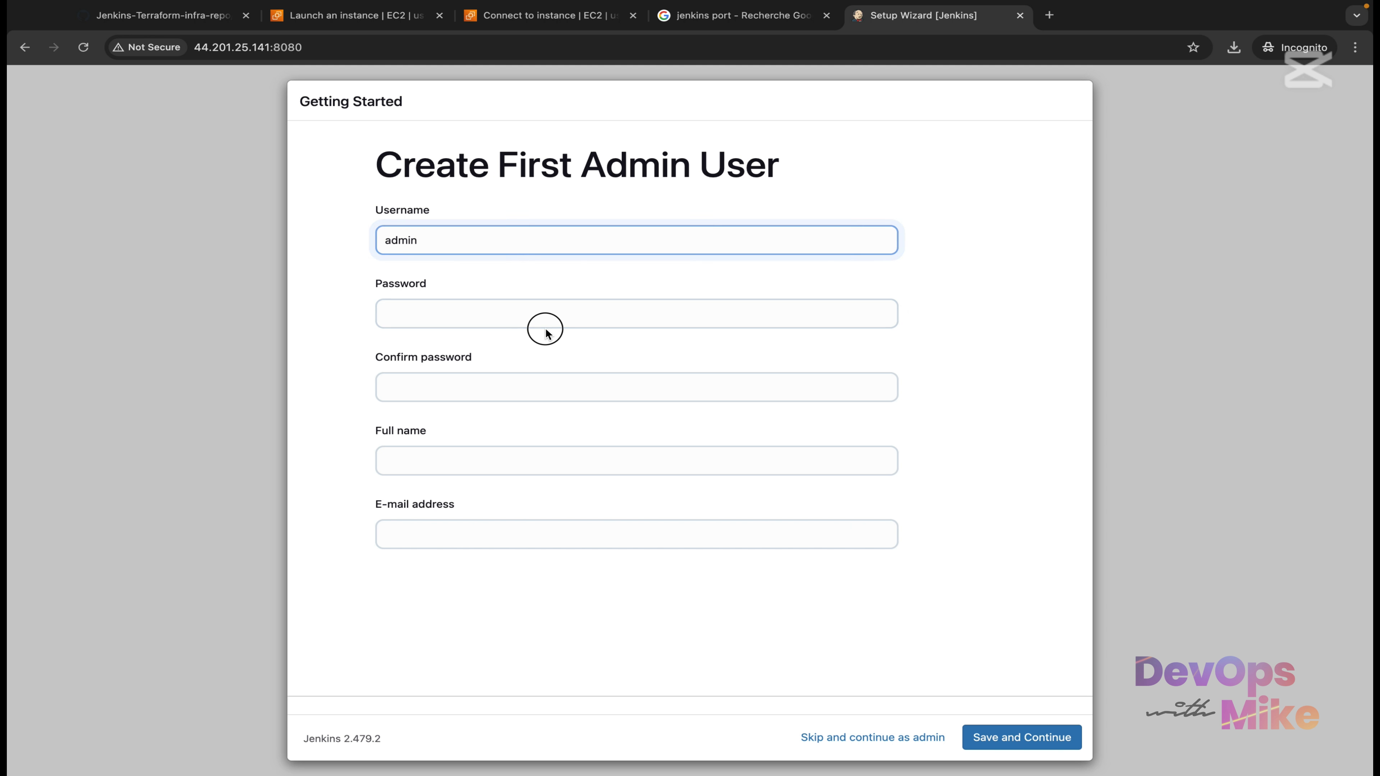
click(558, 314)
text(ad)
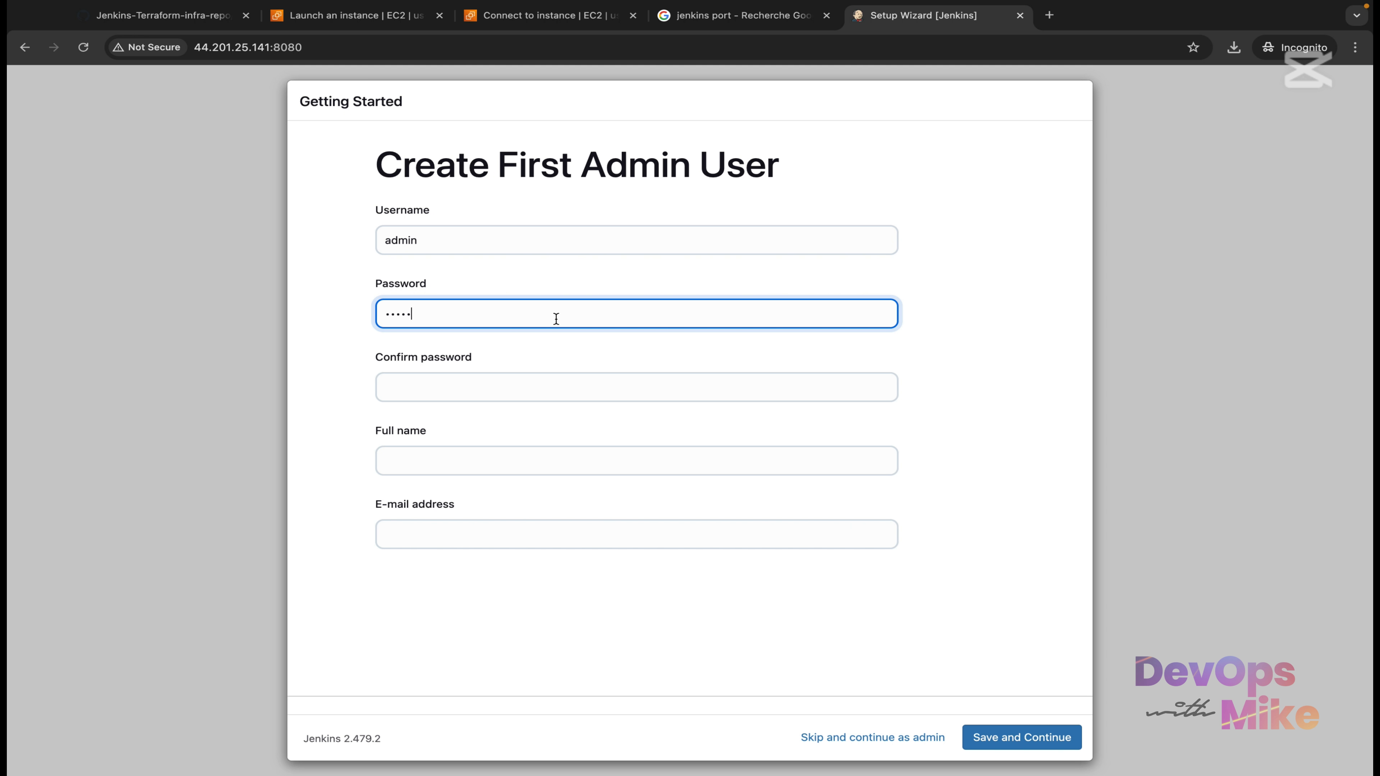
click(509, 376)
text(a)
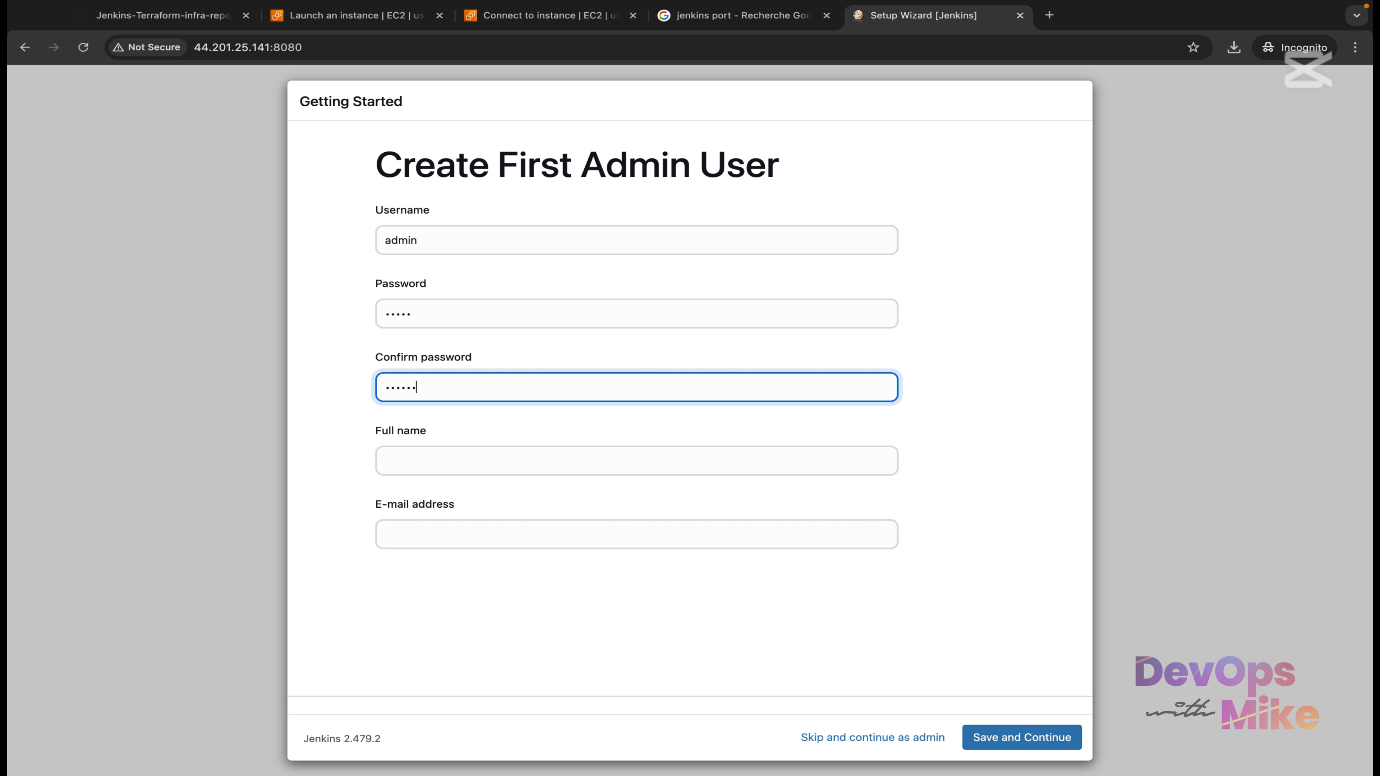
click(440, 459)
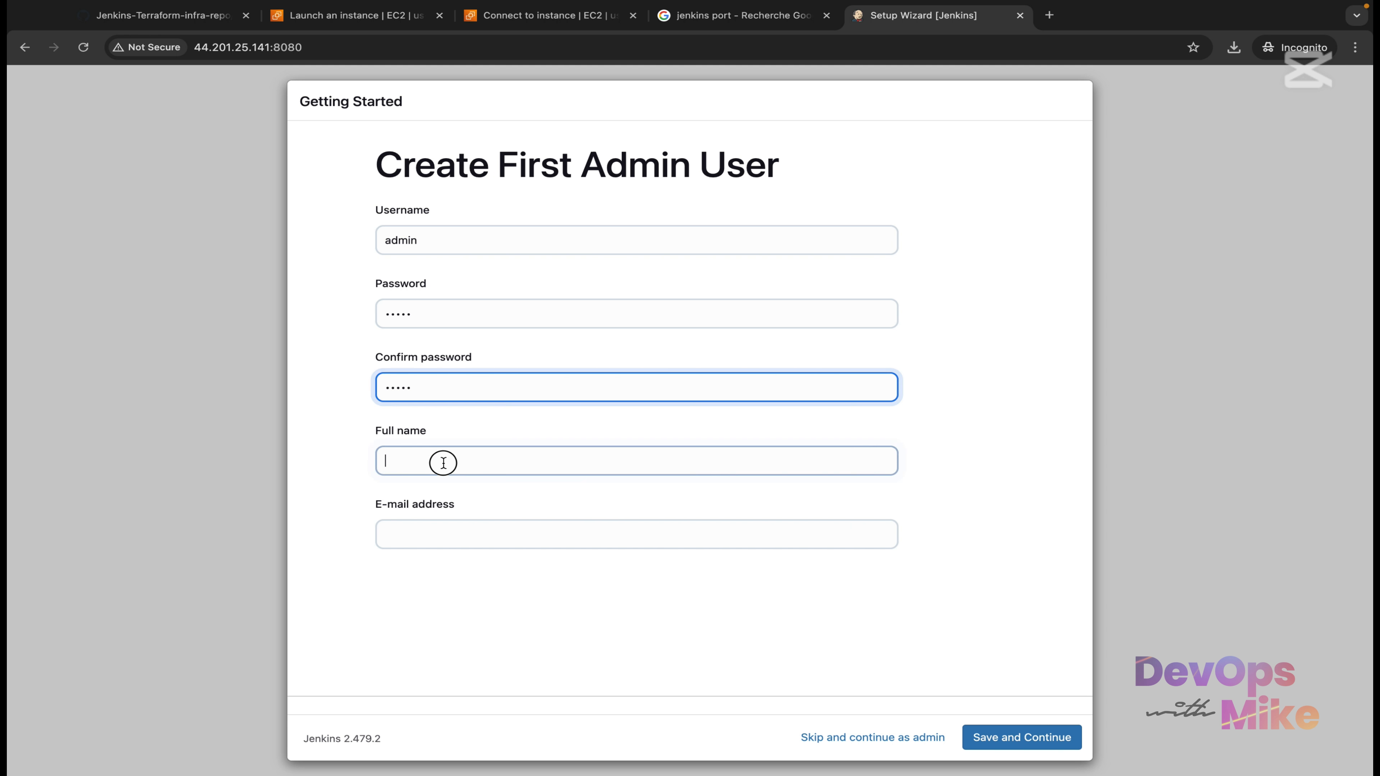
text(admin)
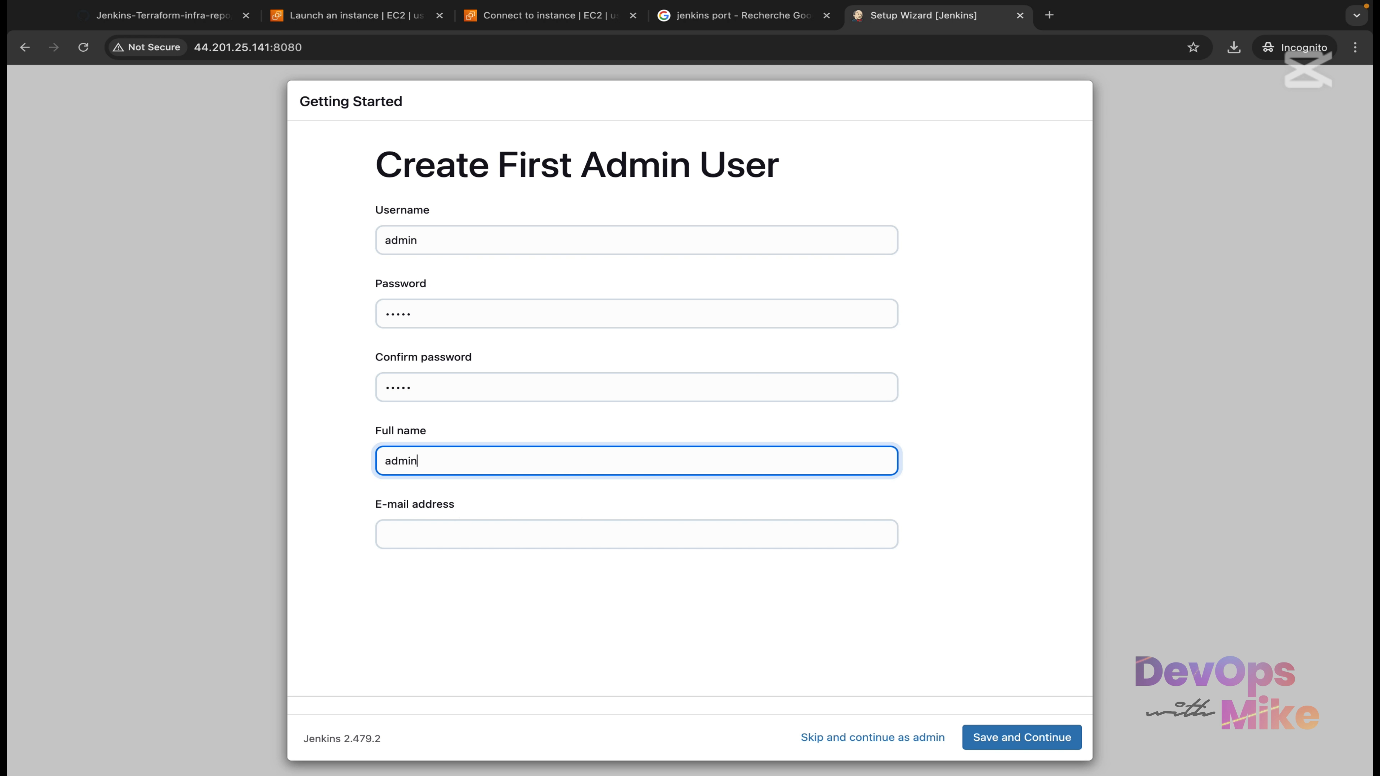
click(441, 533)
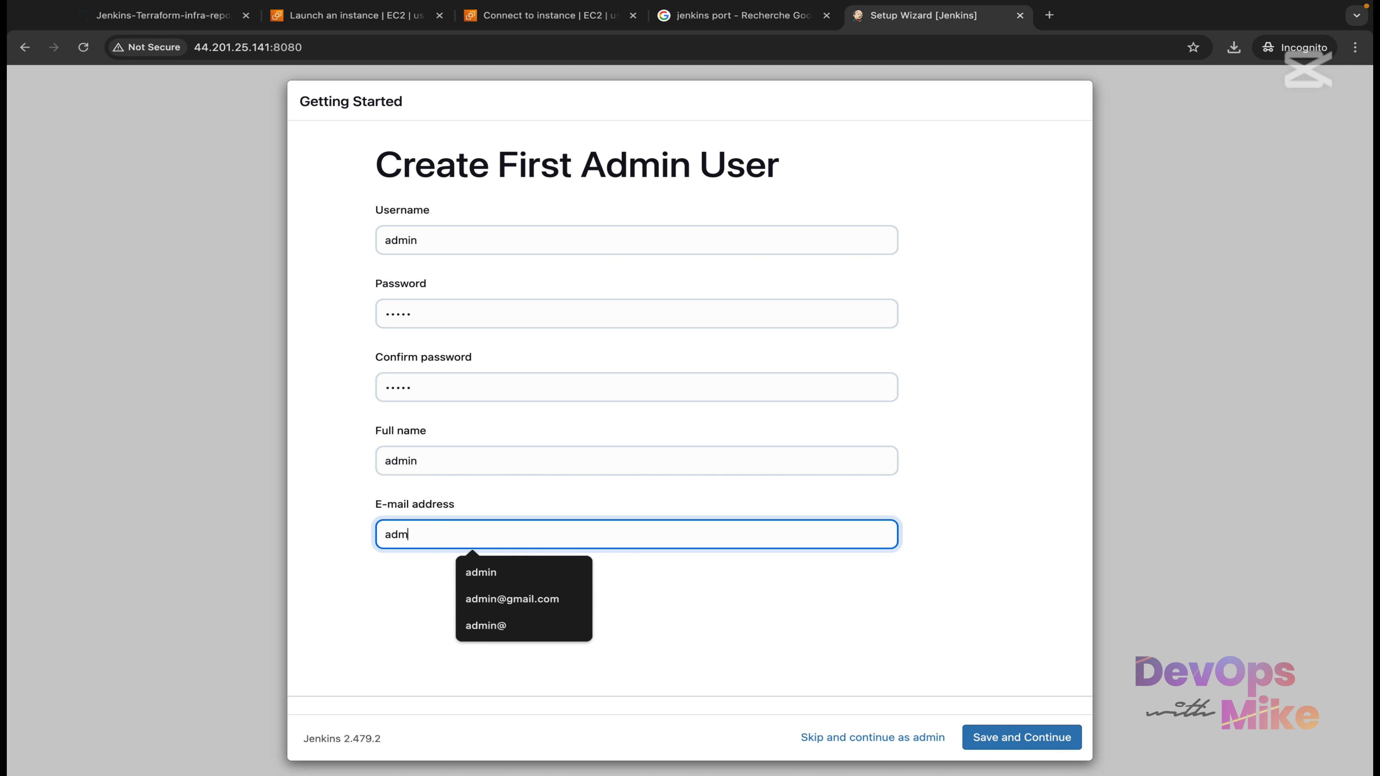
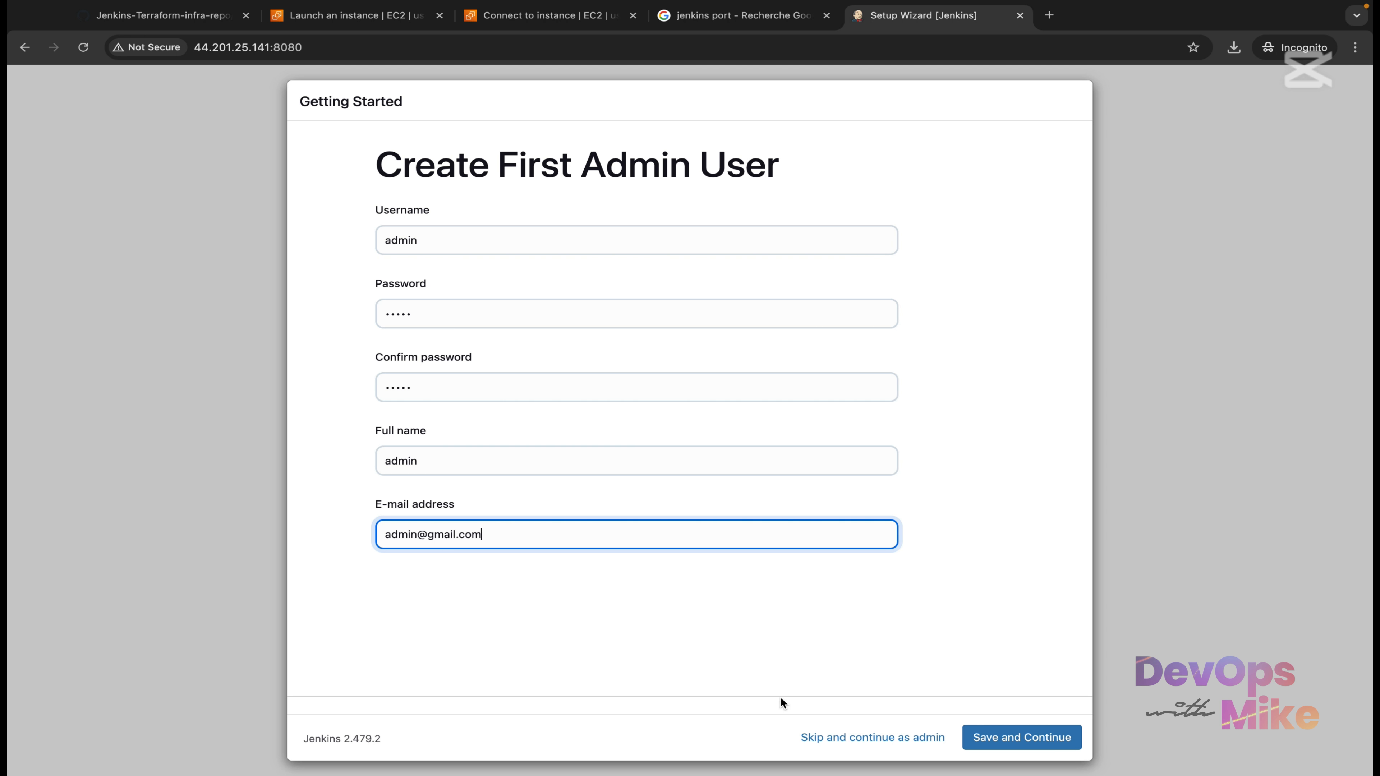
click(1008, 740)
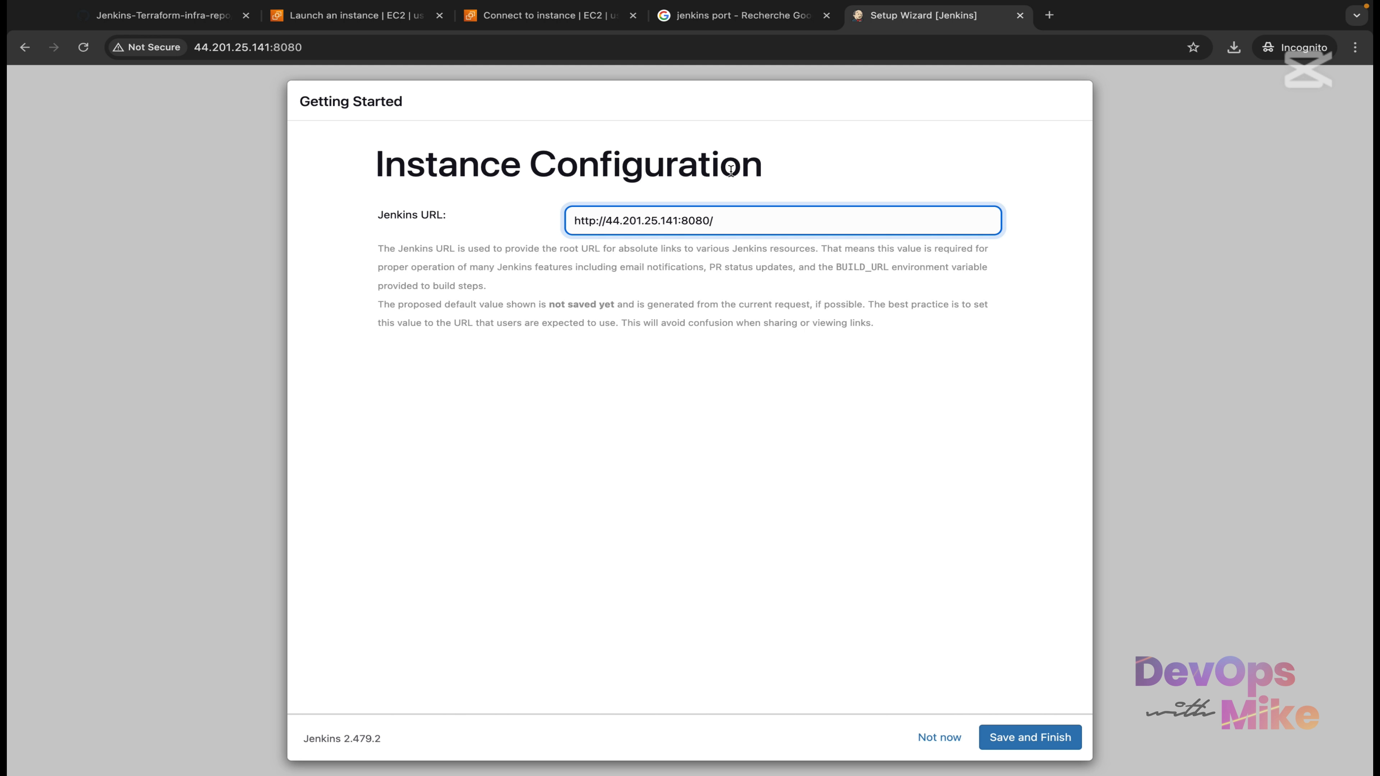
drag(764, 167, 358, 160)
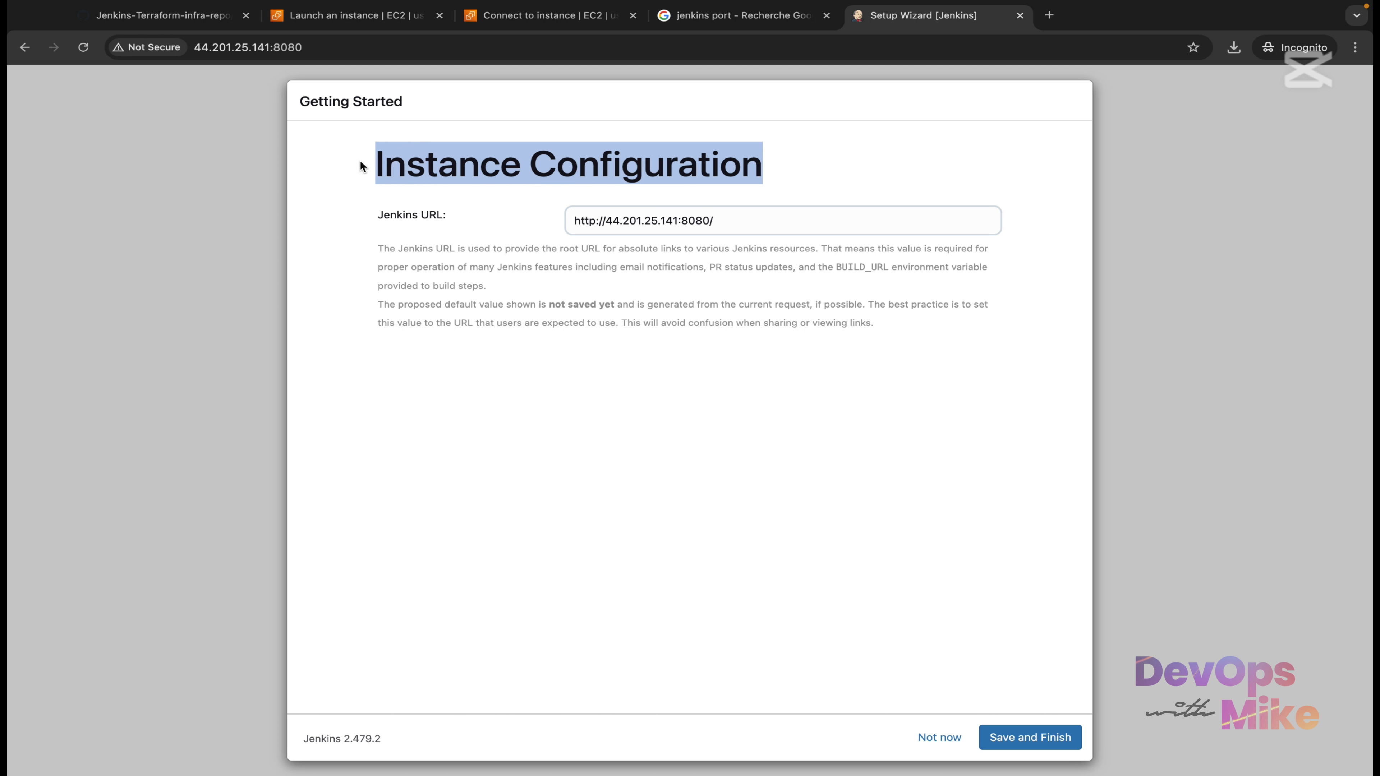
click(444, 199)
drag(379, 227, 460, 227)
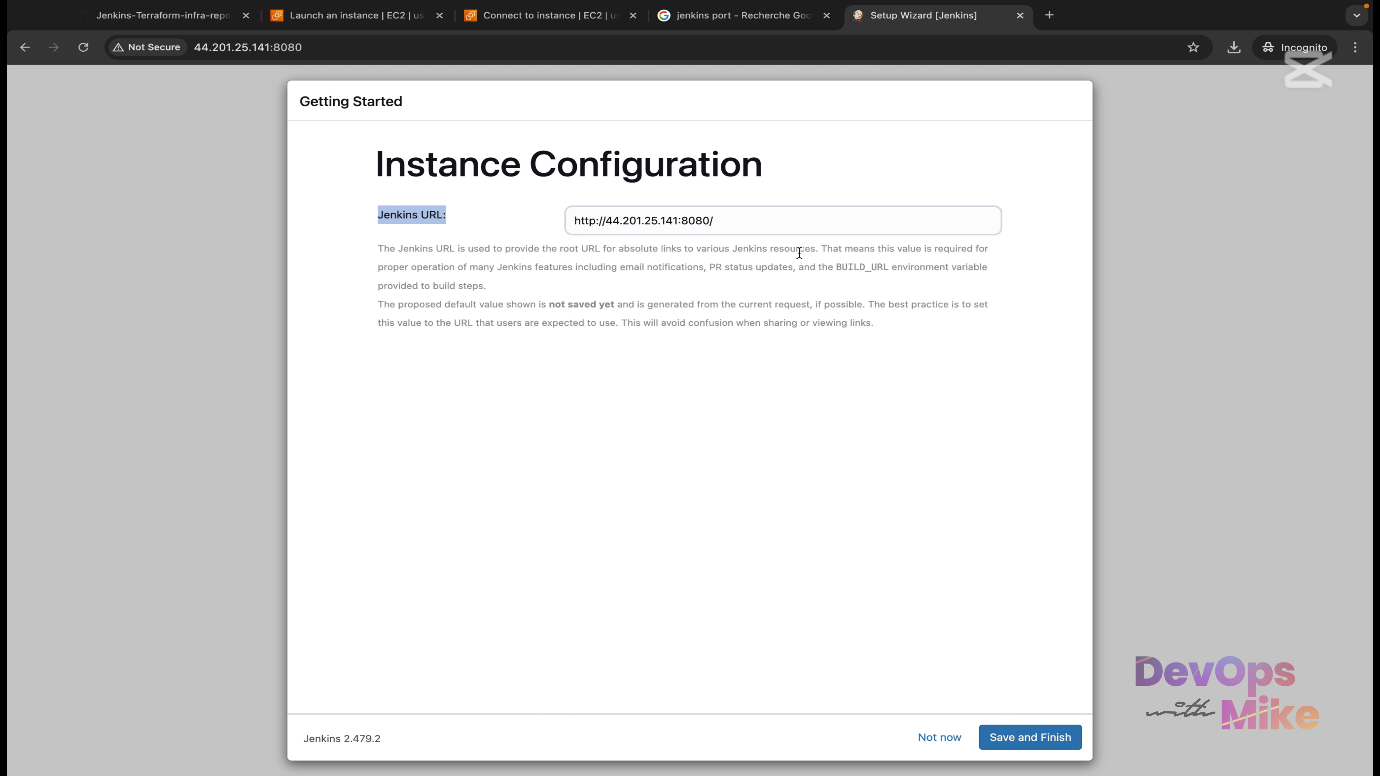
click(212, 22)
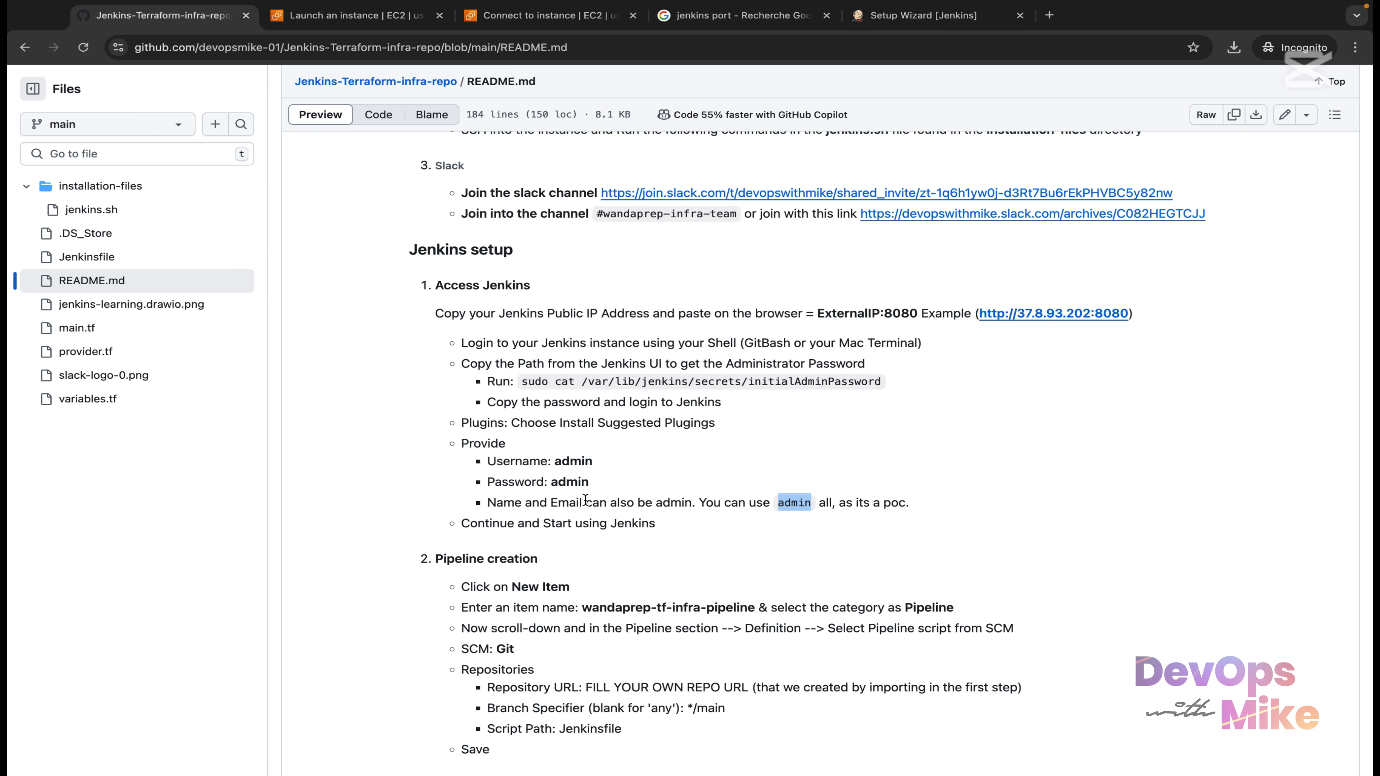
scroll(586, 500, down, 20)
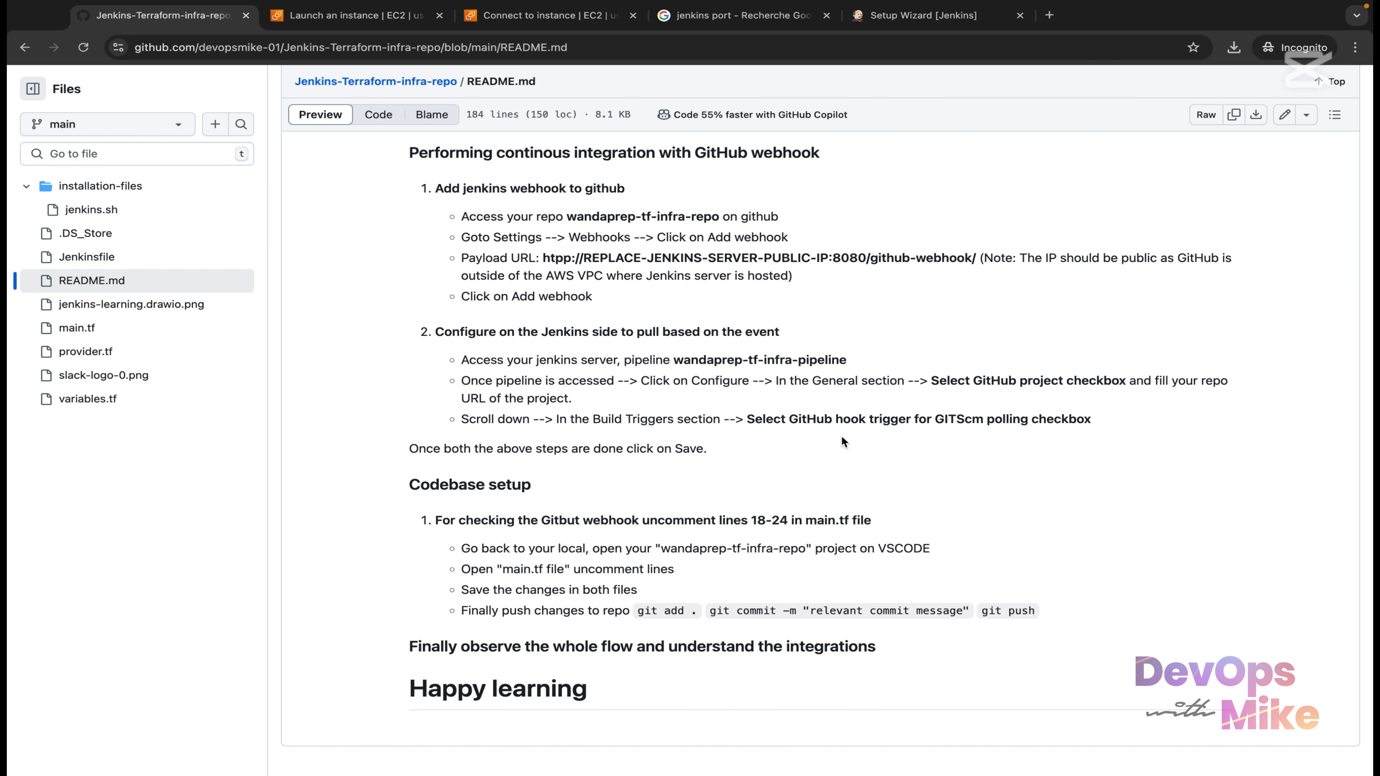
scroll(841, 440, up, 2)
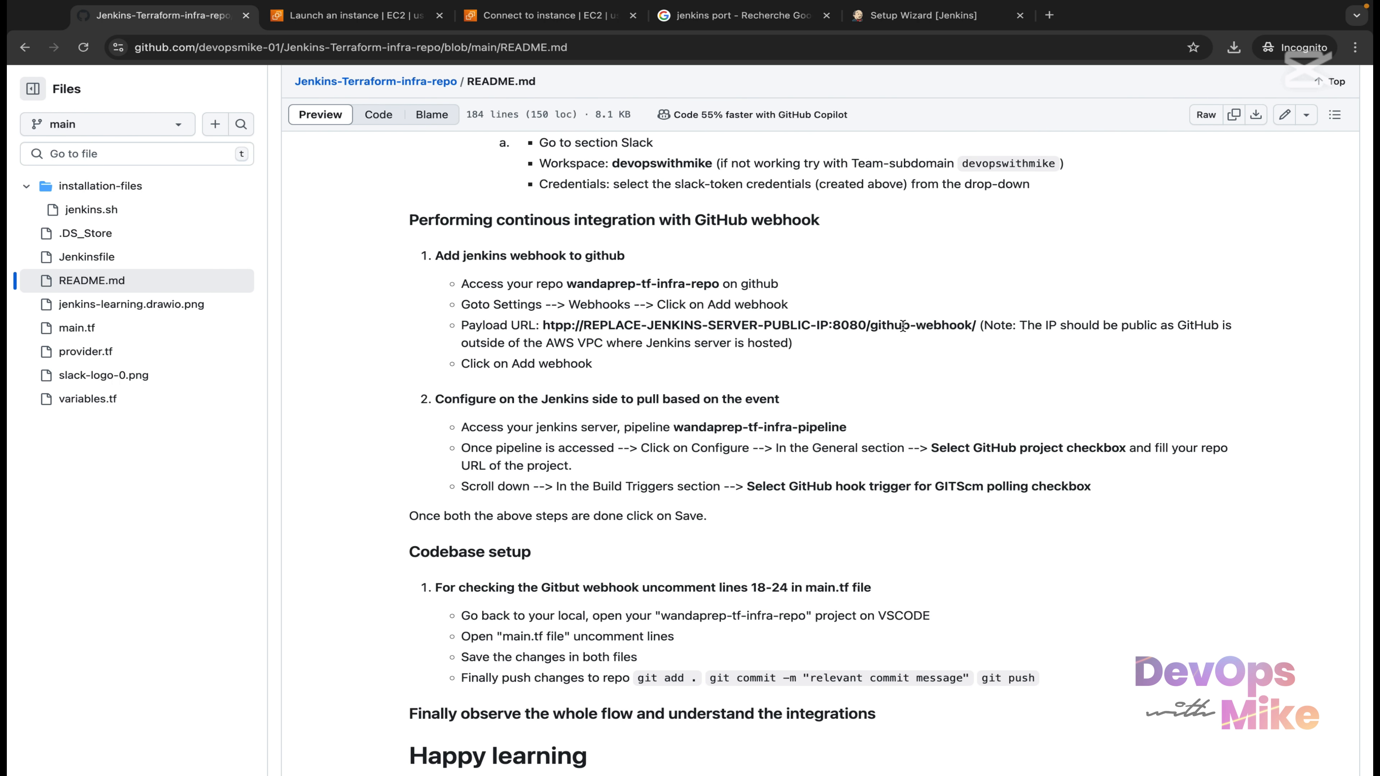
drag(972, 325, 546, 326)
click(899, 15)
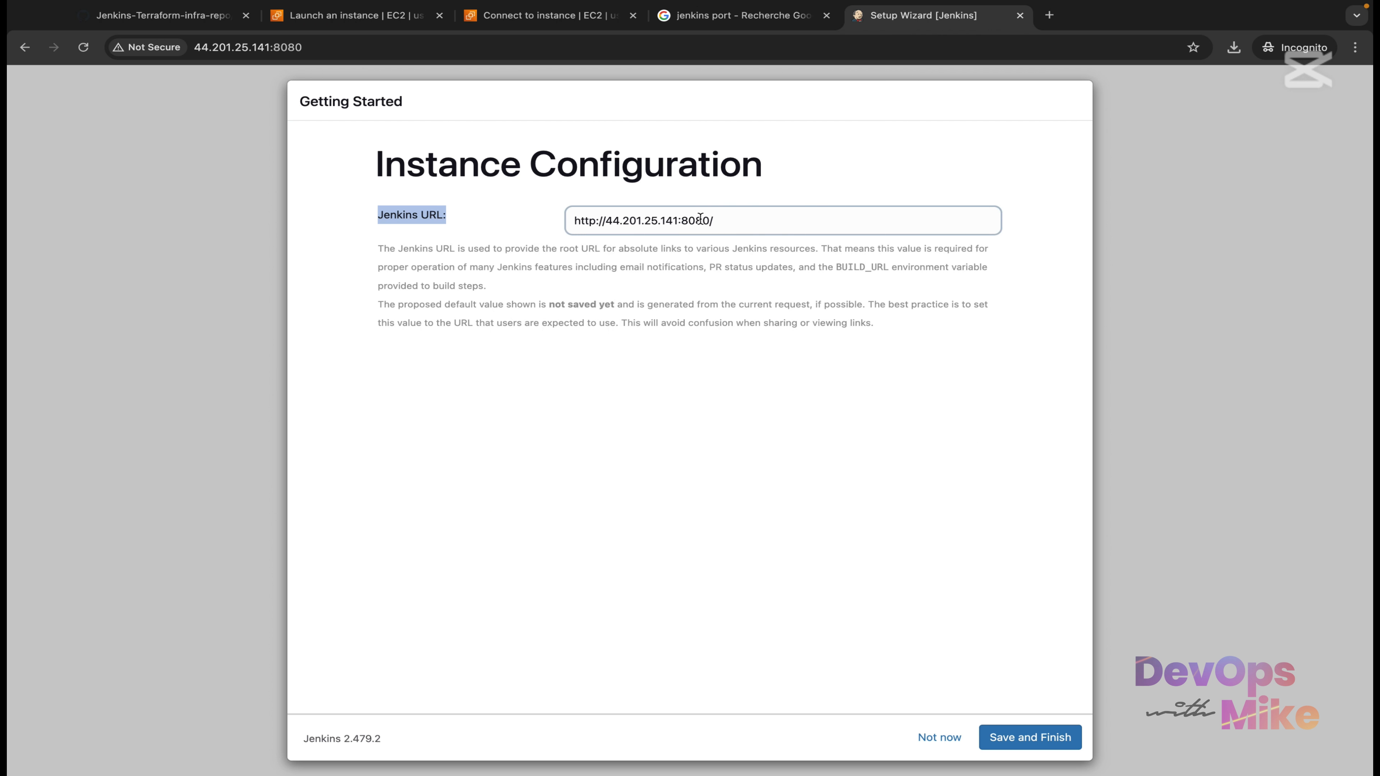
drag(715, 221, 562, 221)
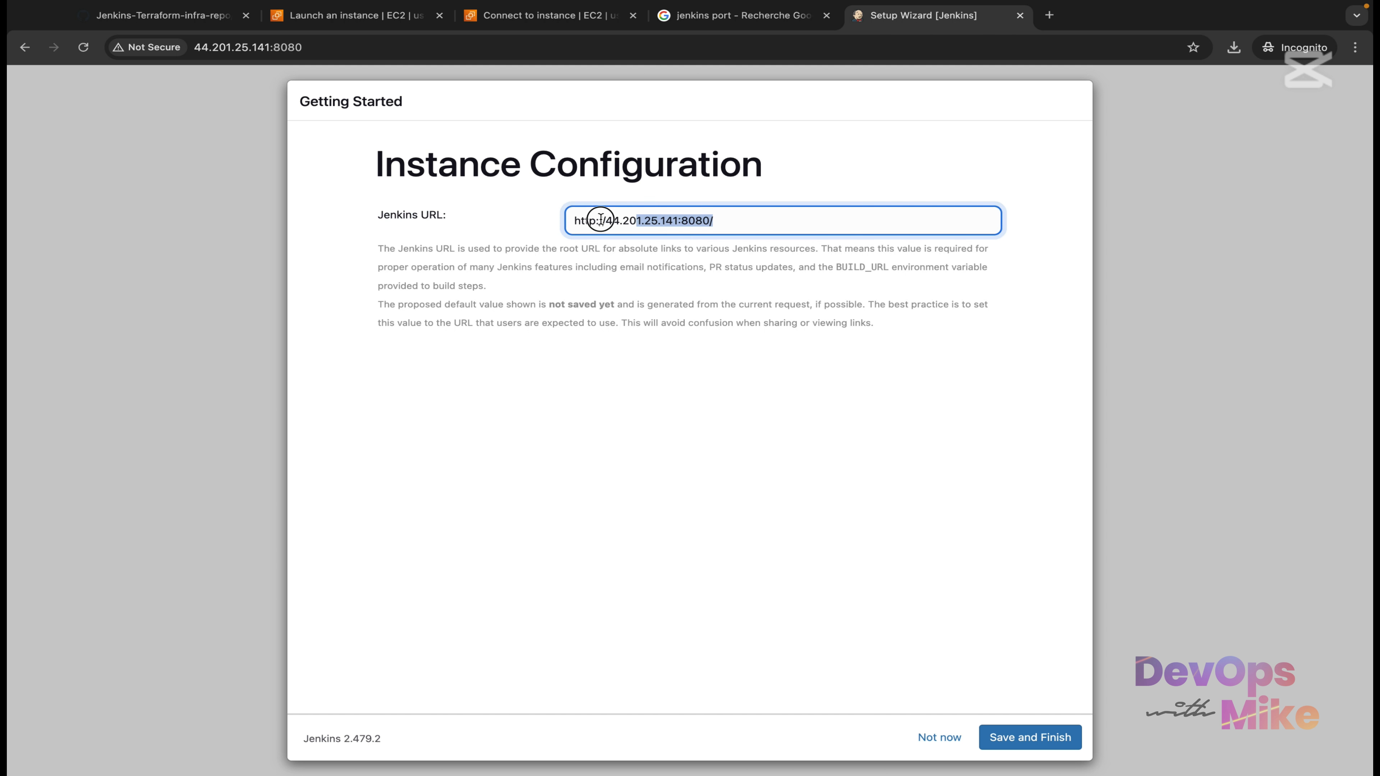
click(1045, 733)
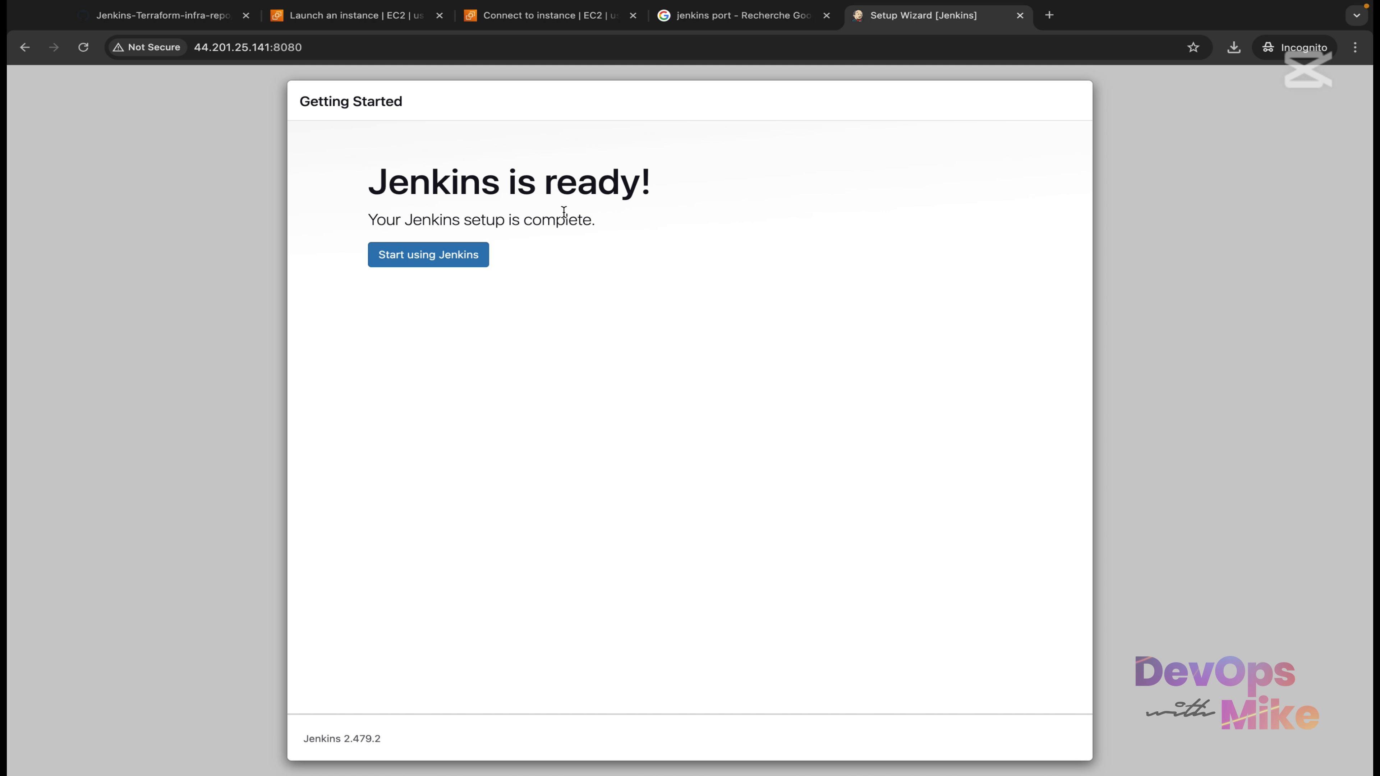
click(434, 263)
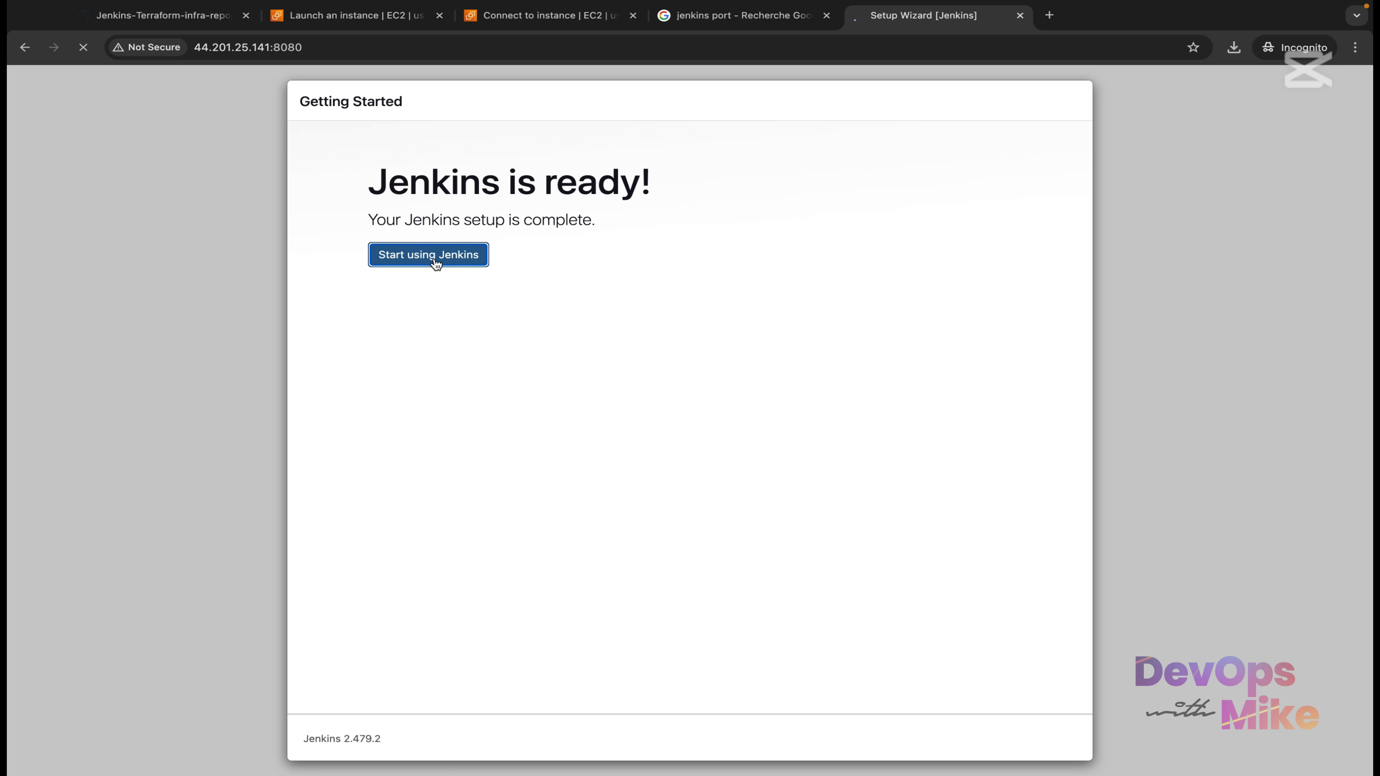